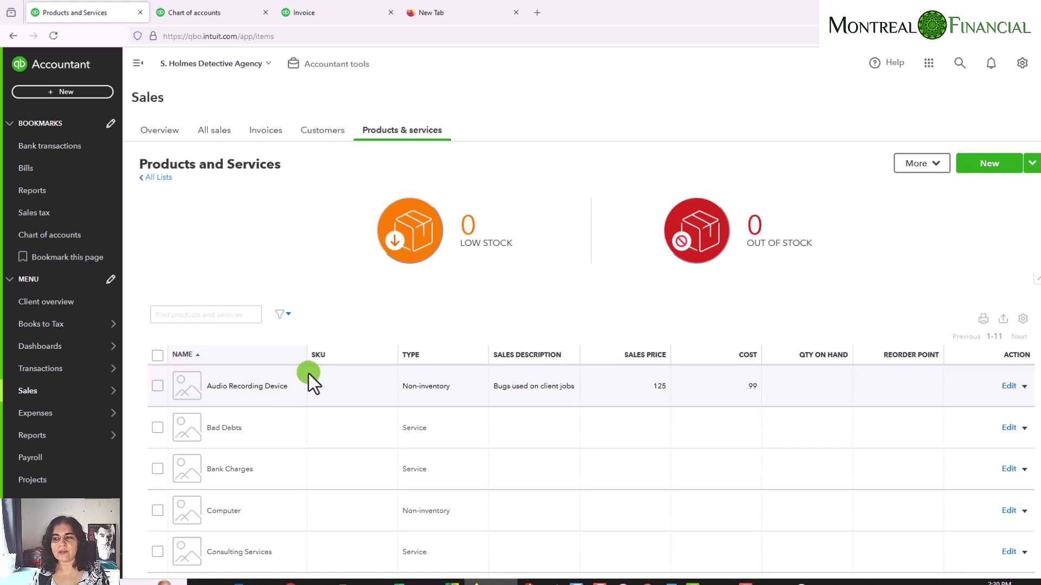
click(1007, 387)
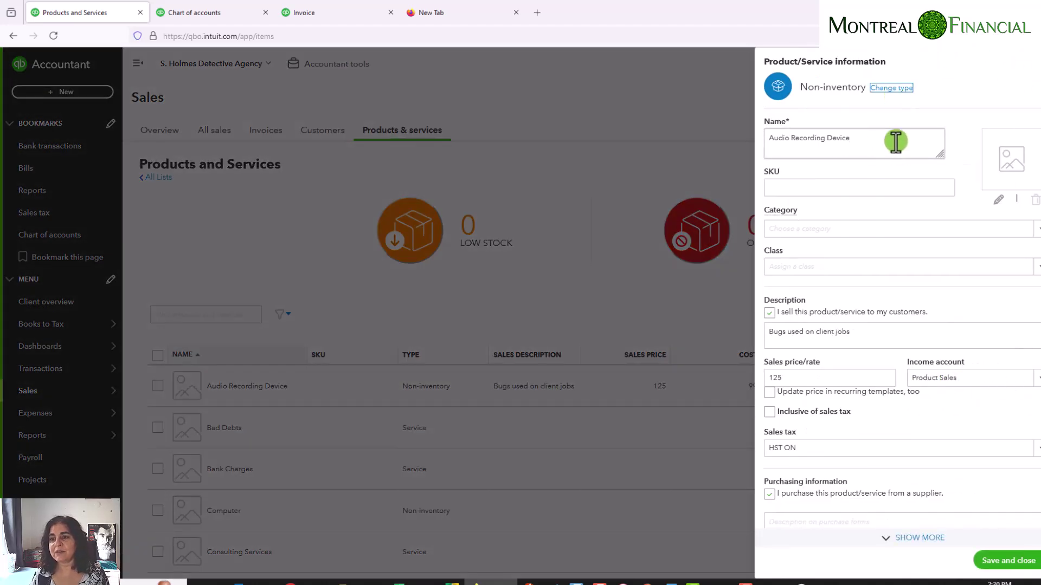
triple_click(861, 139)
click(815, 187)
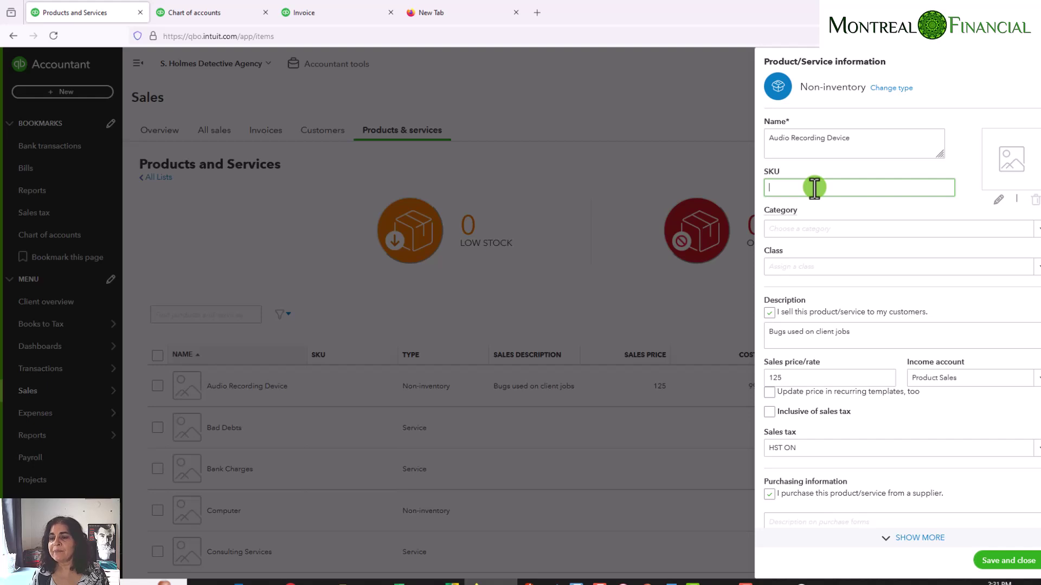
click(824, 230)
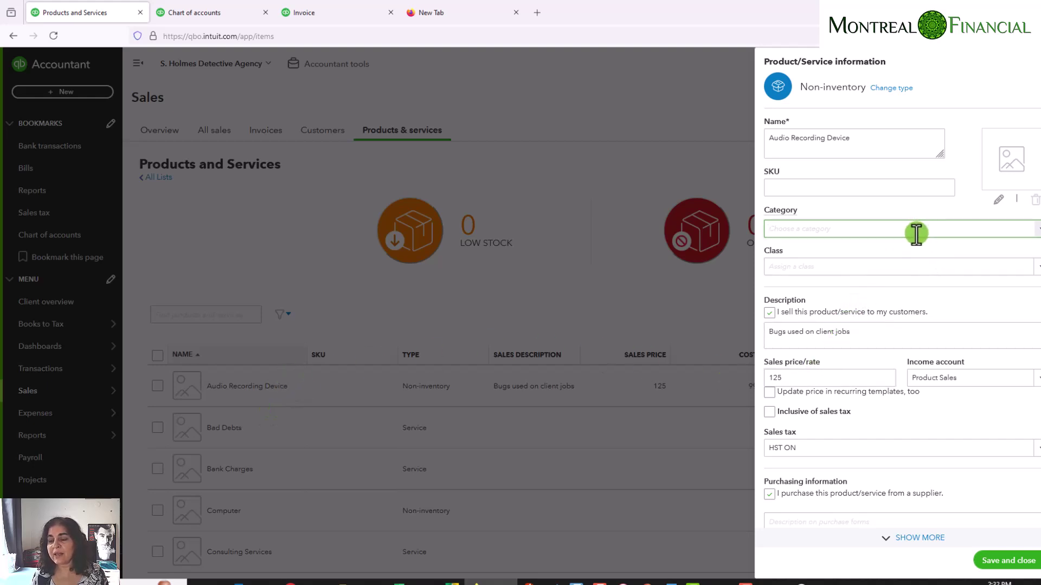
click(892, 269)
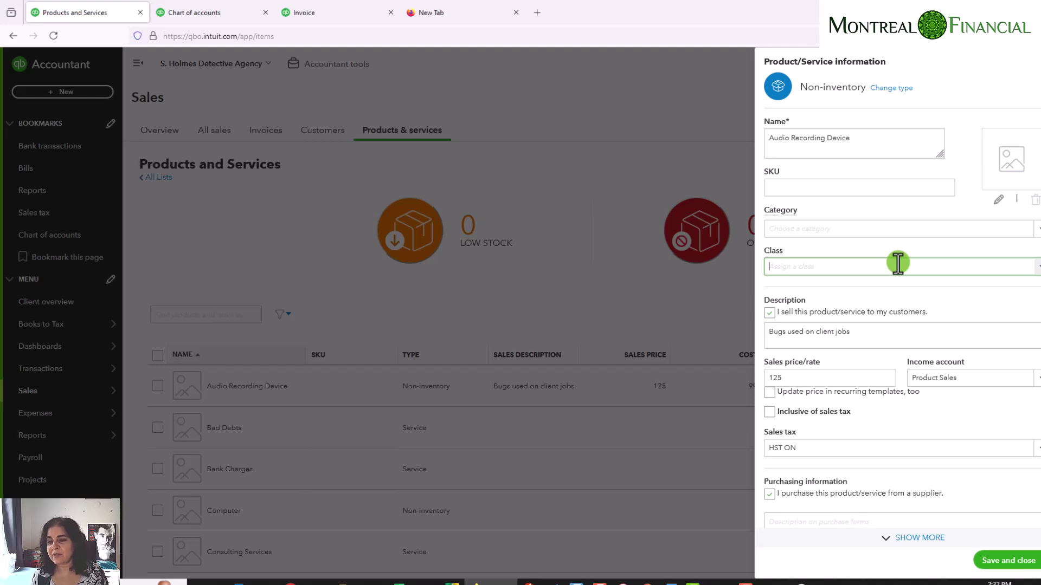
scroll(967, 281, down, 1)
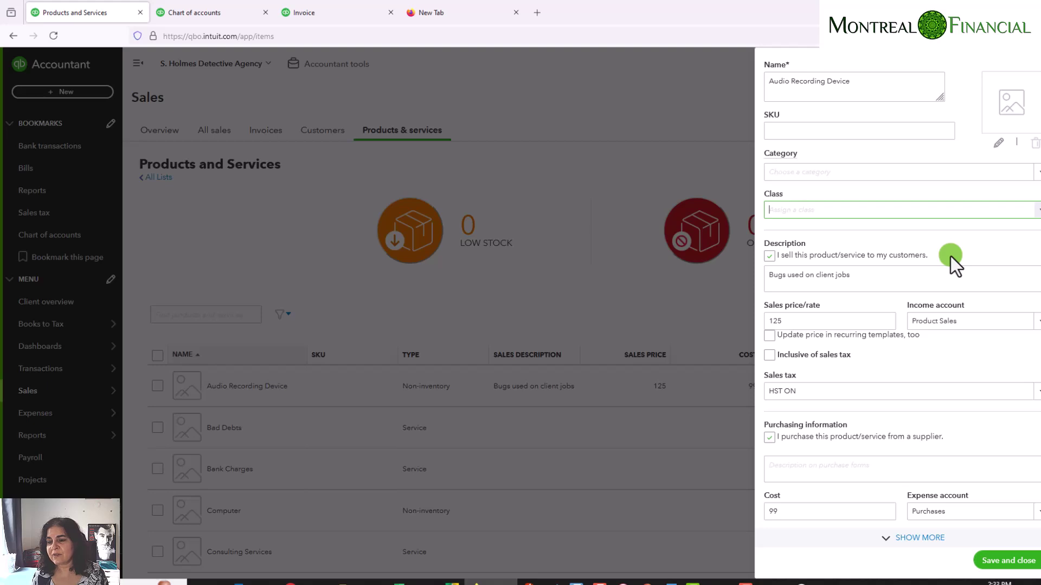
triple_click(860, 286)
click(864, 277)
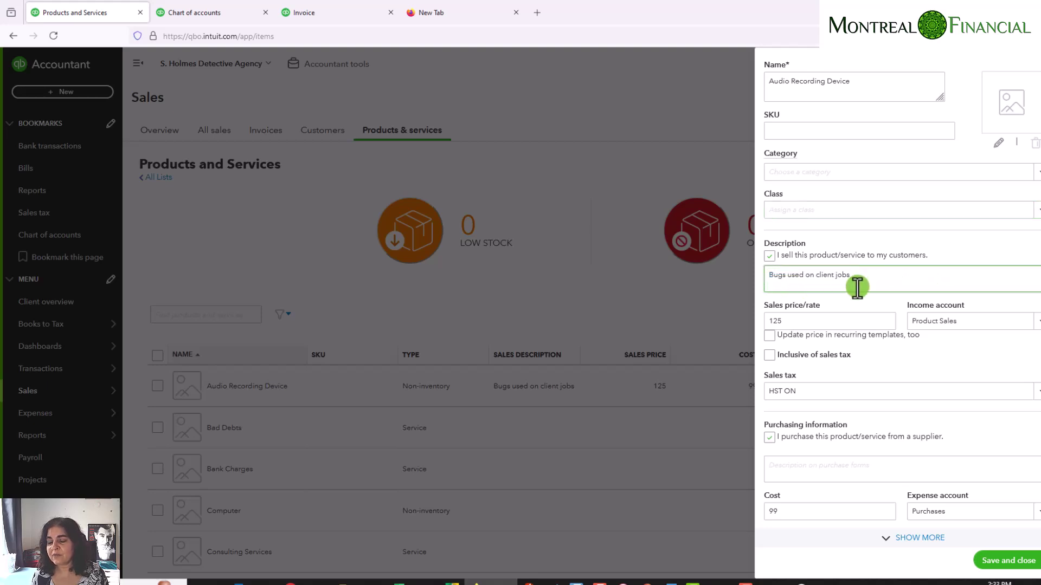
scroll(857, 285, down, 2)
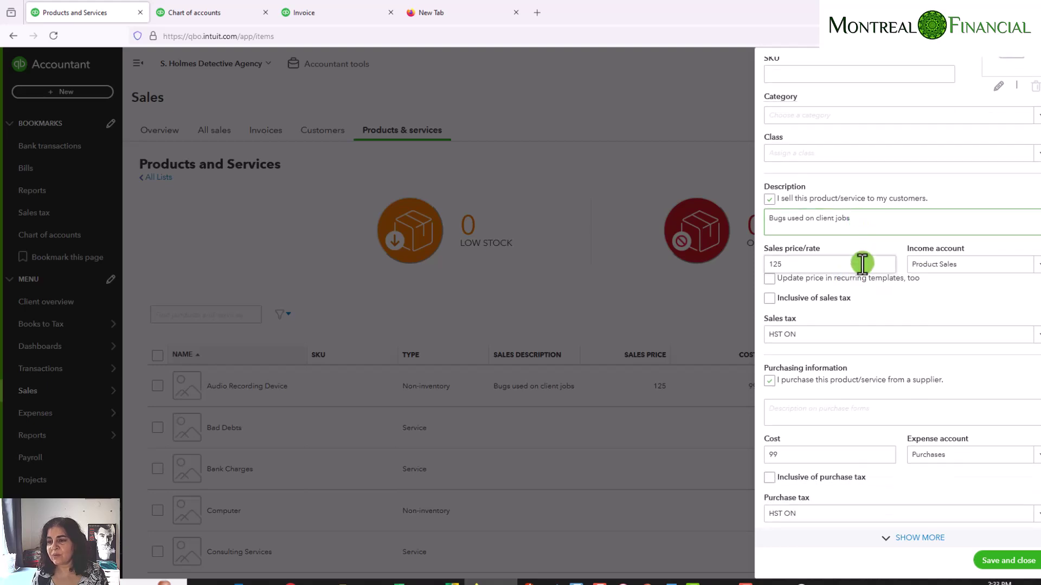
click(800, 264)
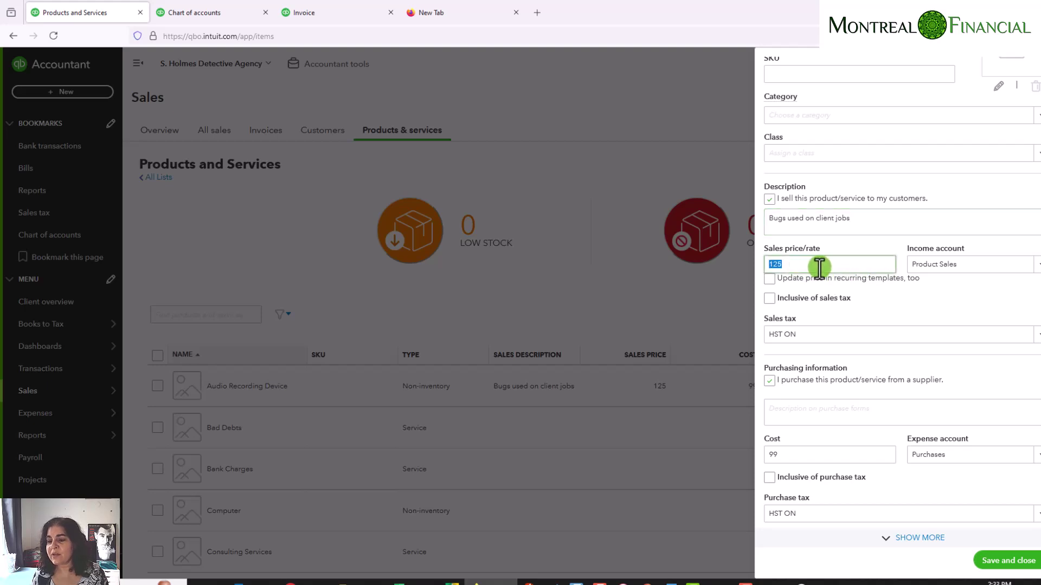
click(817, 264)
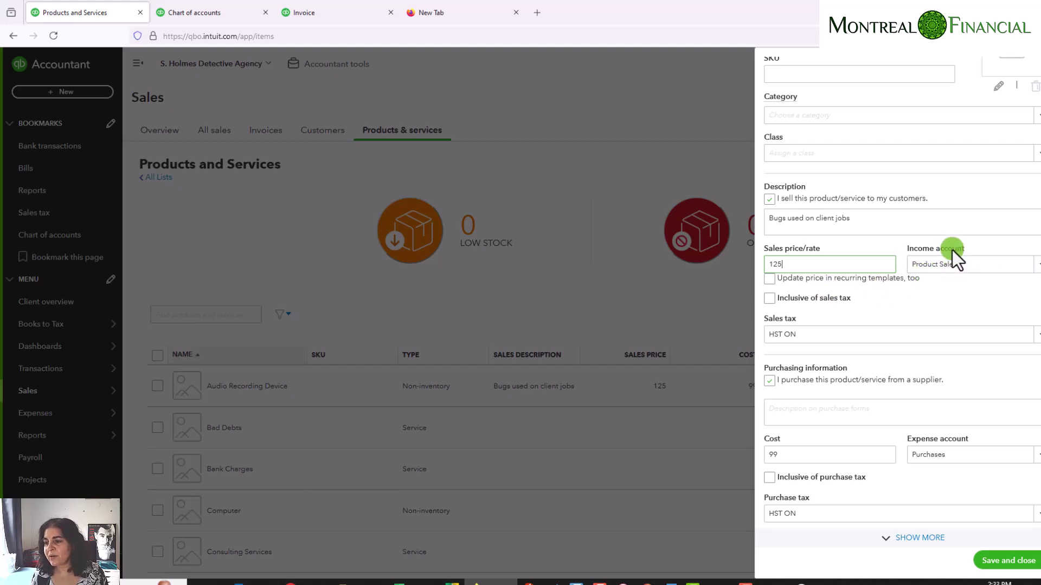
scroll(902, 261, up, 2)
scroll(902, 262, down, 2)
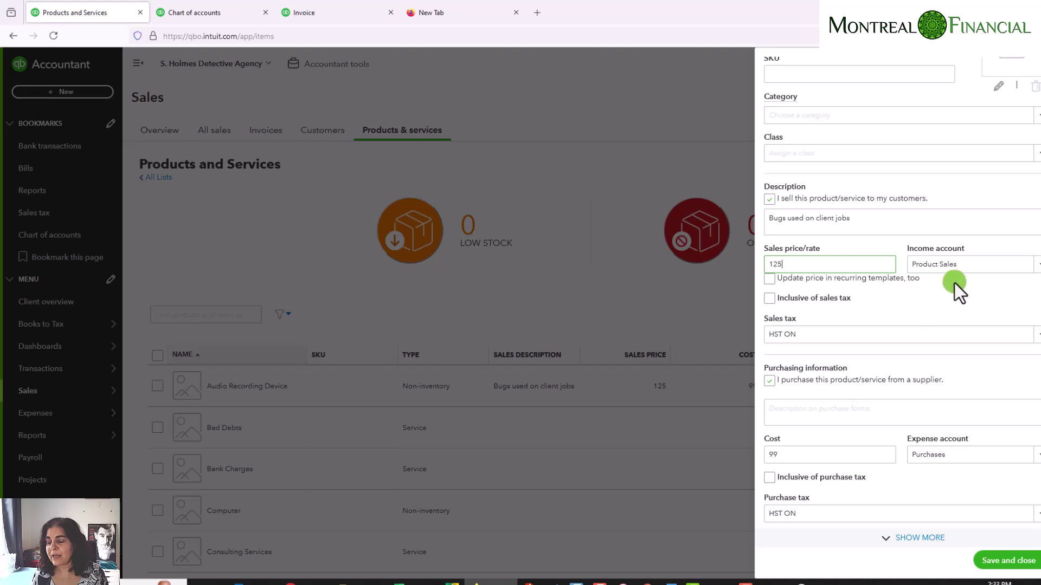
click(975, 261)
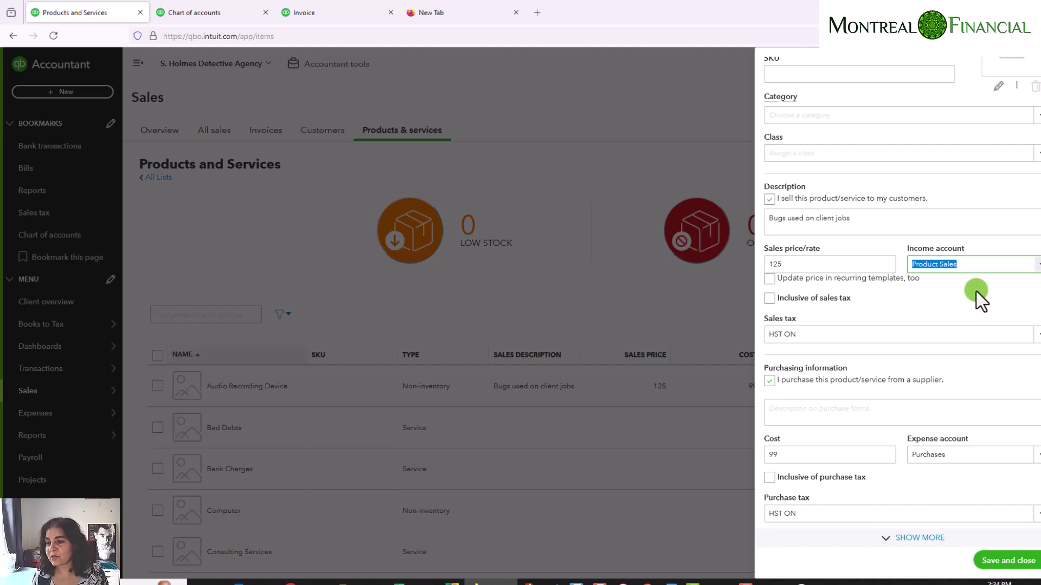
click(1036, 266)
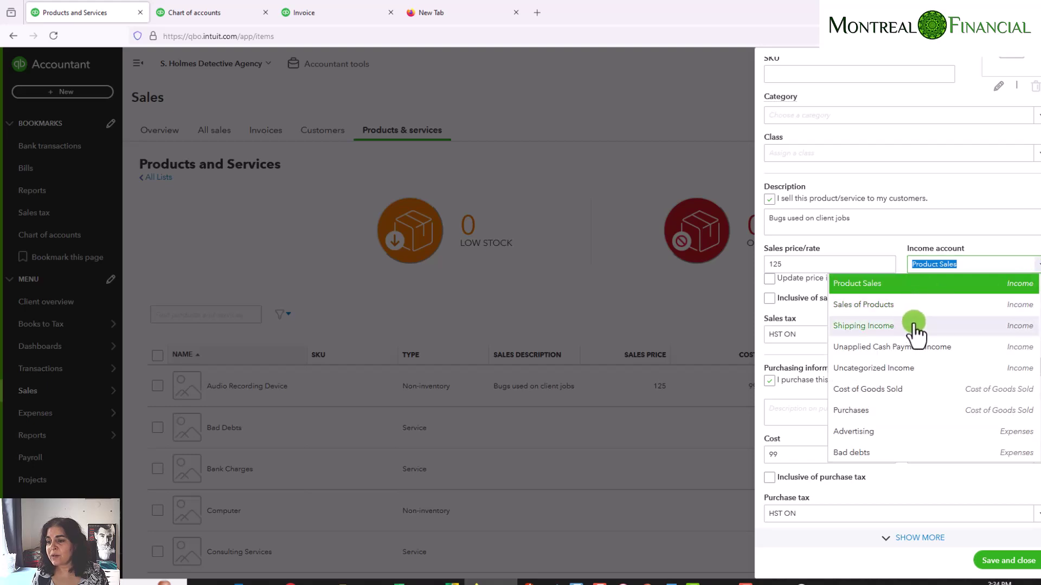
scroll(915, 325, up, 1)
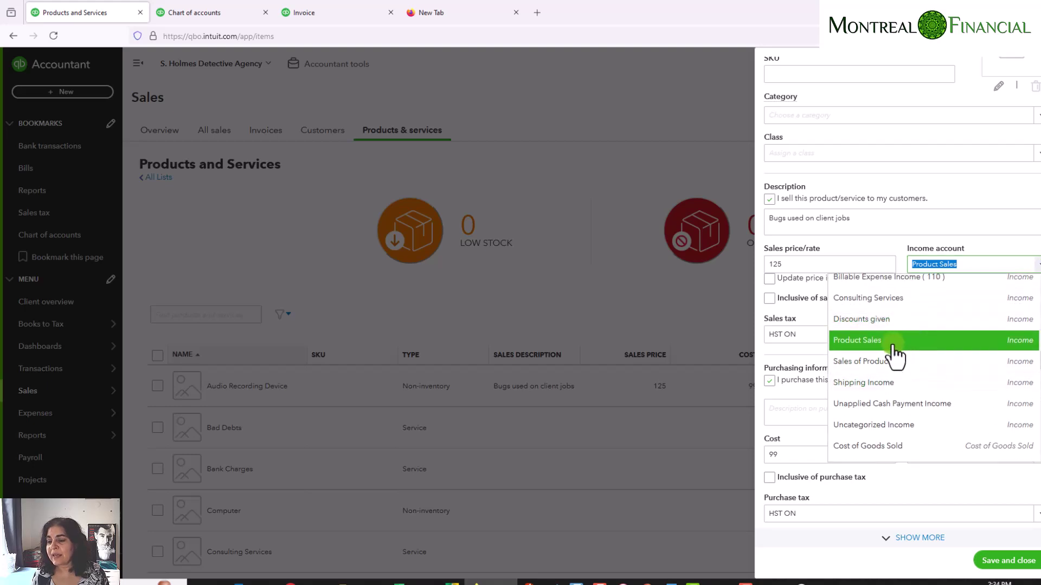
click(975, 262)
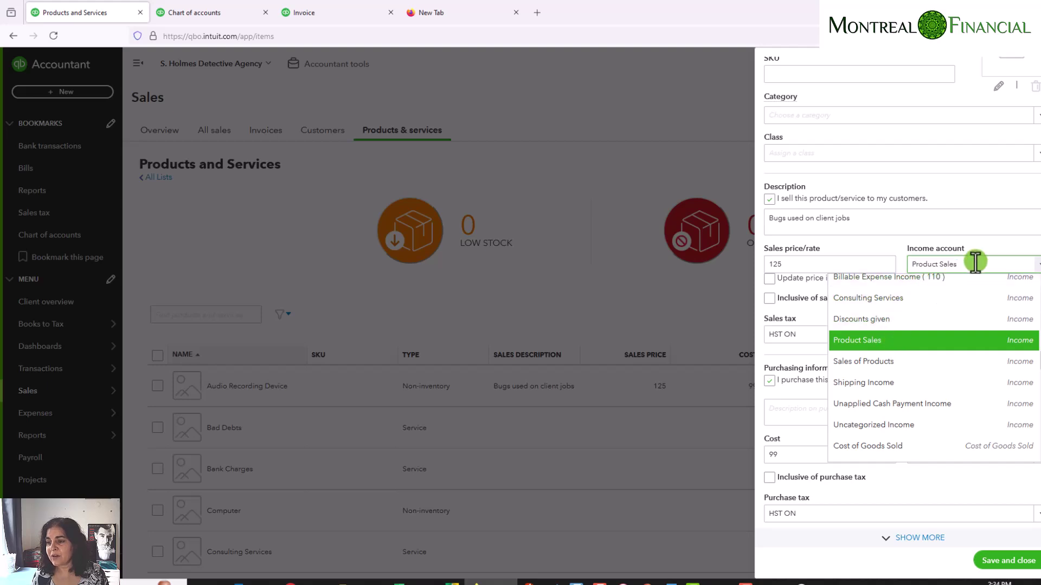
click(974, 233)
click(968, 262)
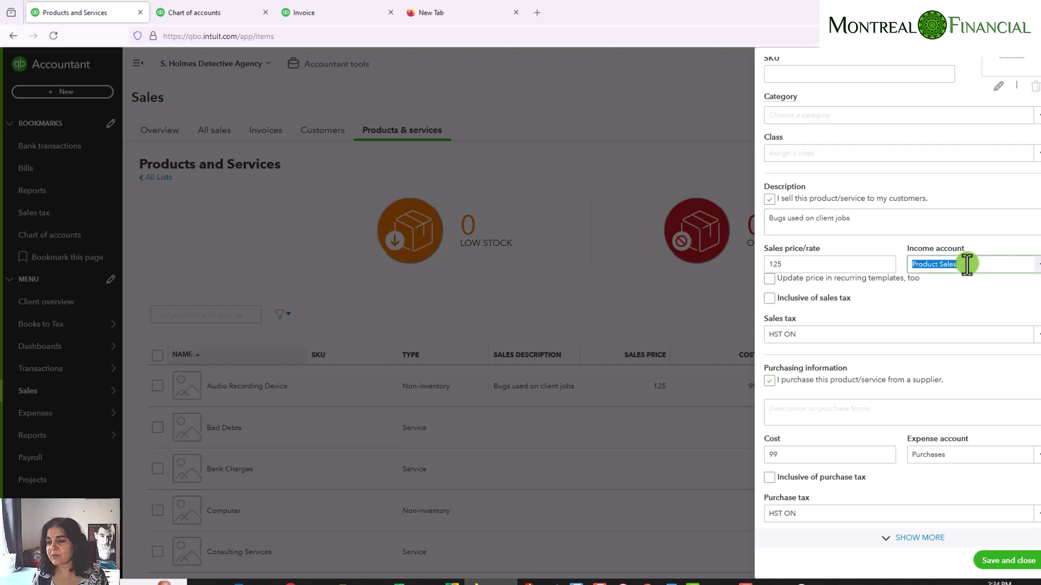
click(949, 295)
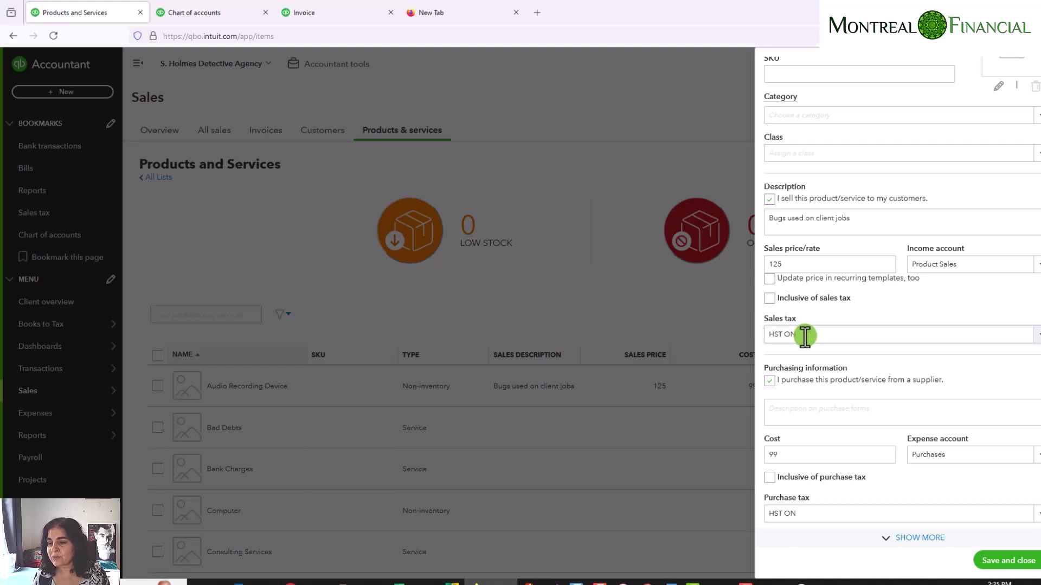
click(805, 335)
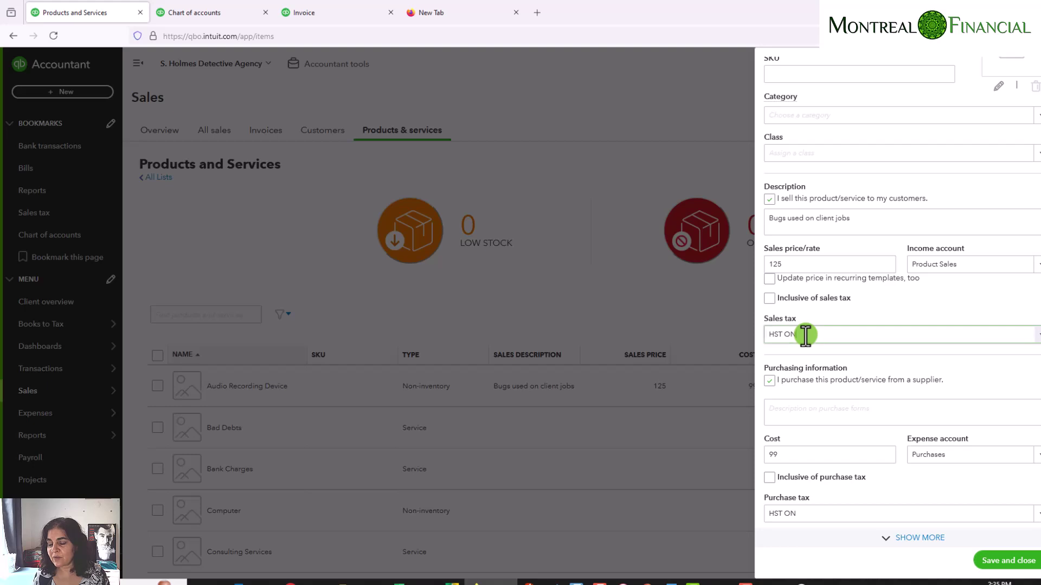
click(855, 350)
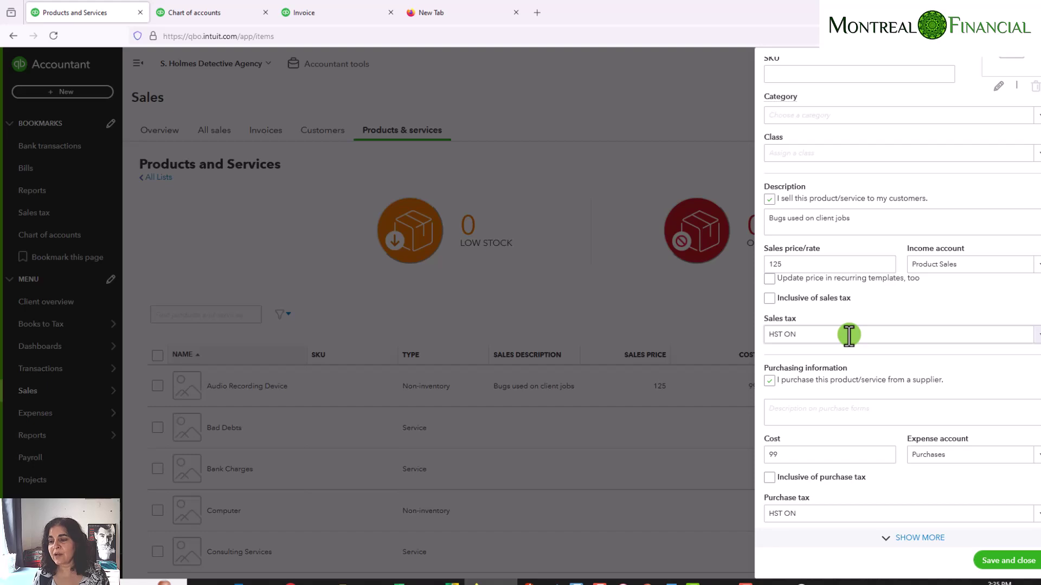
scroll(935, 361, down, 2)
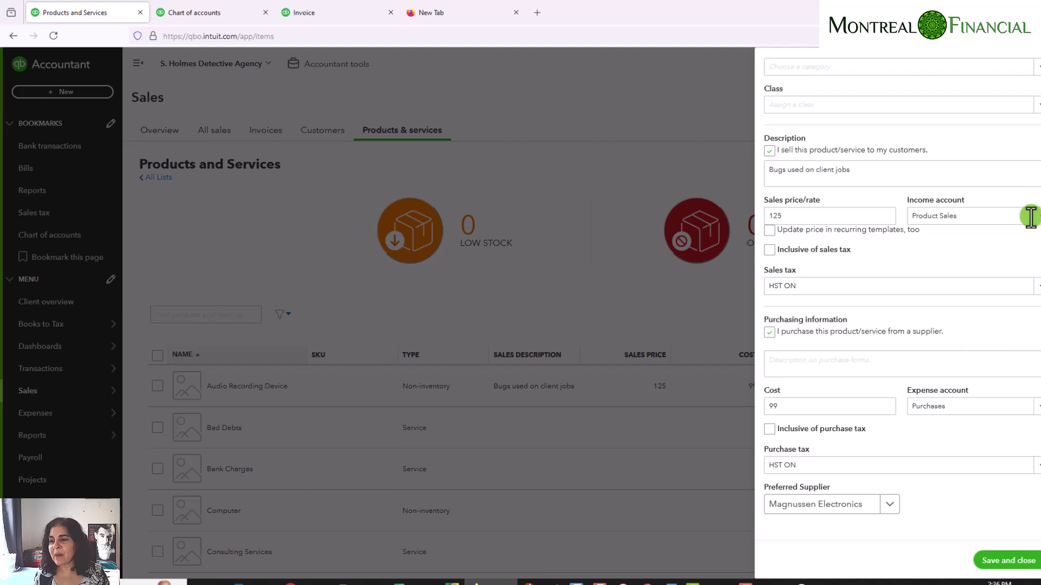
- Check the item's purchase details: Purchases expense account, cost 99, preferred supplier and HST ON purchase tax
click(964, 405)
click(971, 405)
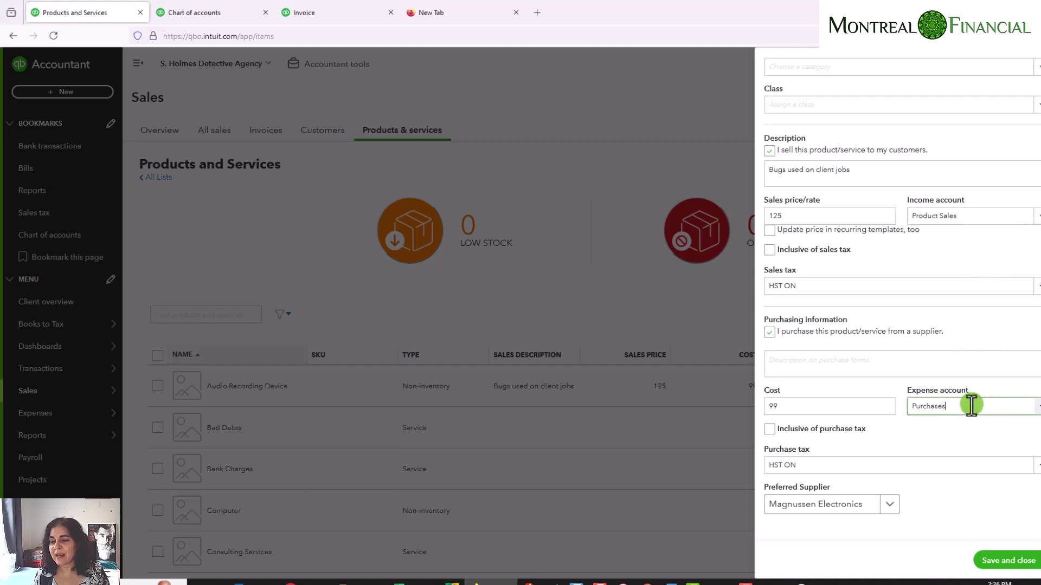
click(984, 328)
click(809, 364)
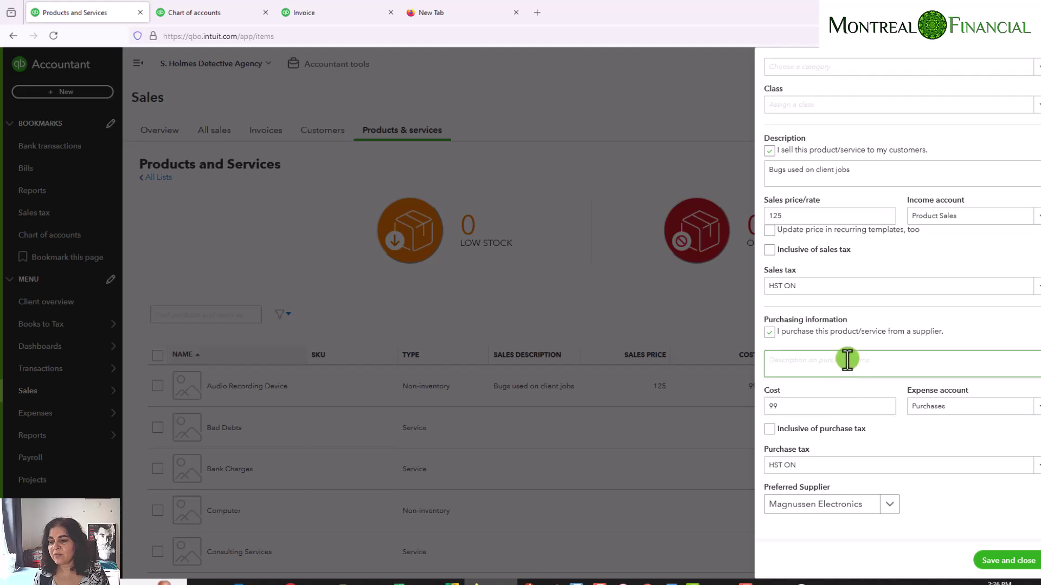
click(814, 405)
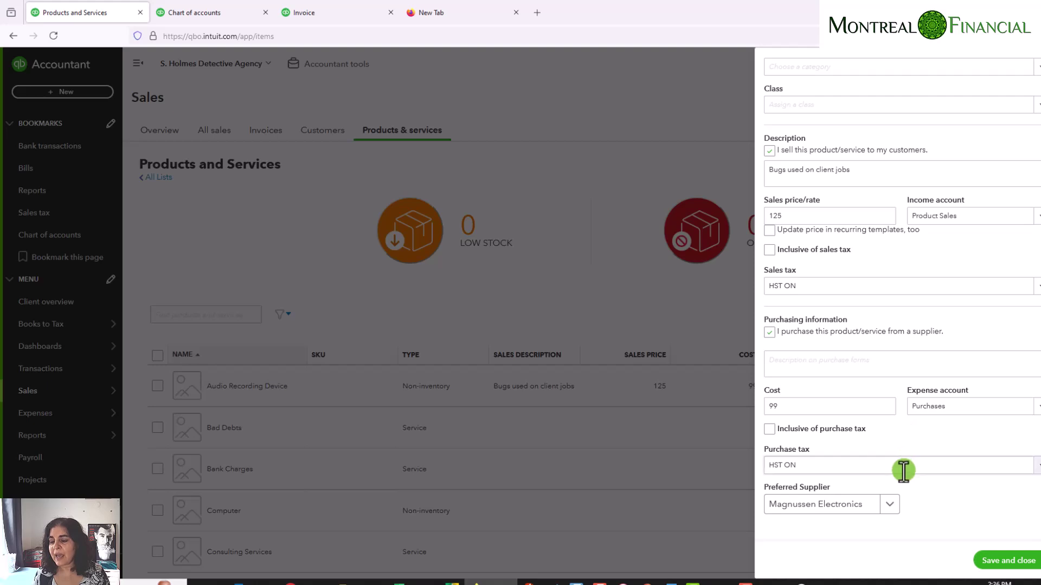
click(832, 519)
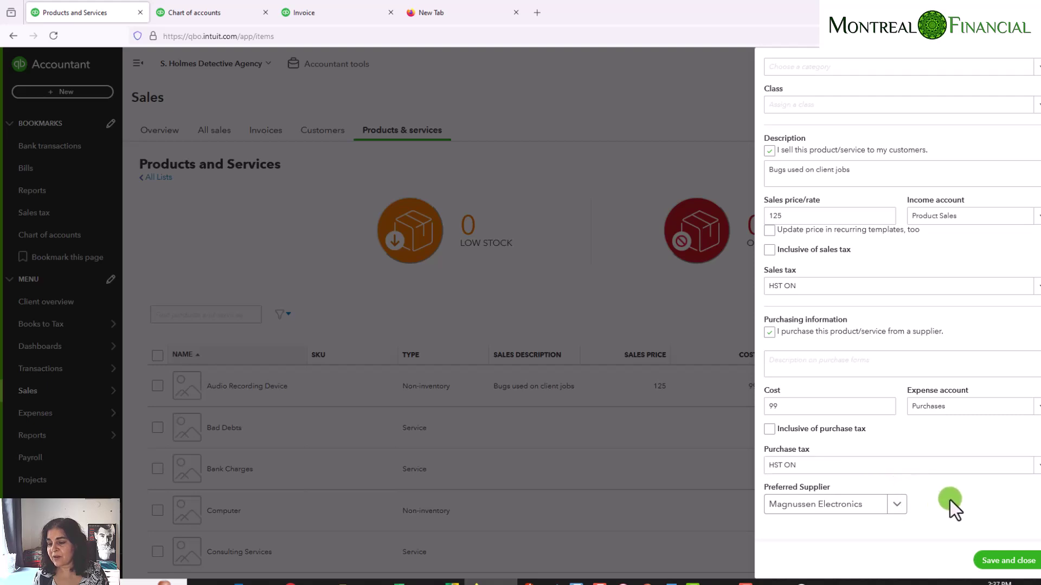
click(825, 466)
click(930, 492)
- Review the income account and item name, then close the Audio Recording Device details without changes
scroll(905, 430, up, 3)
scroll(908, 430, up, 1)
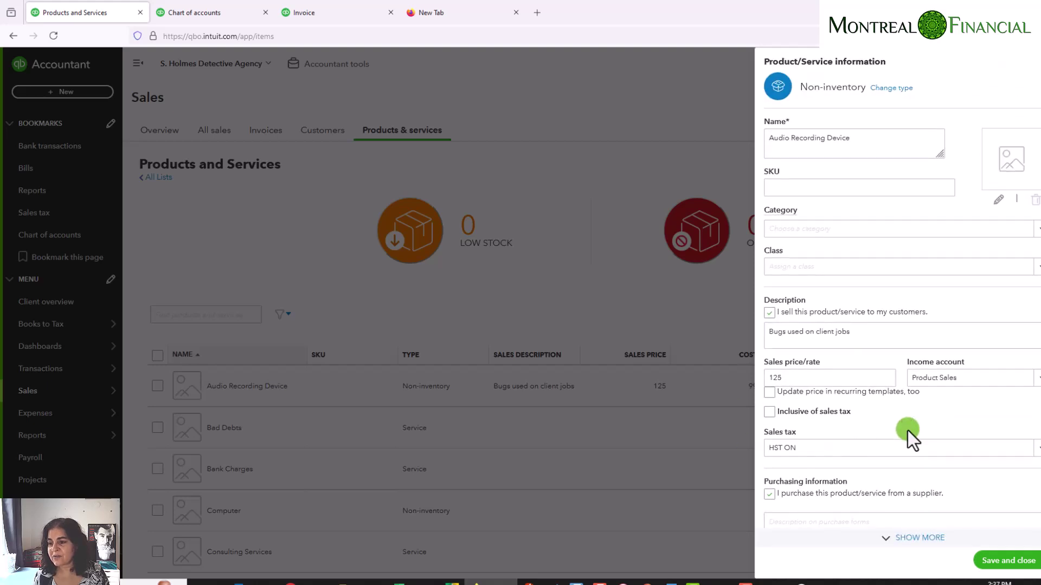
scroll(907, 430, down, 2)
scroll(907, 430, up, 2)
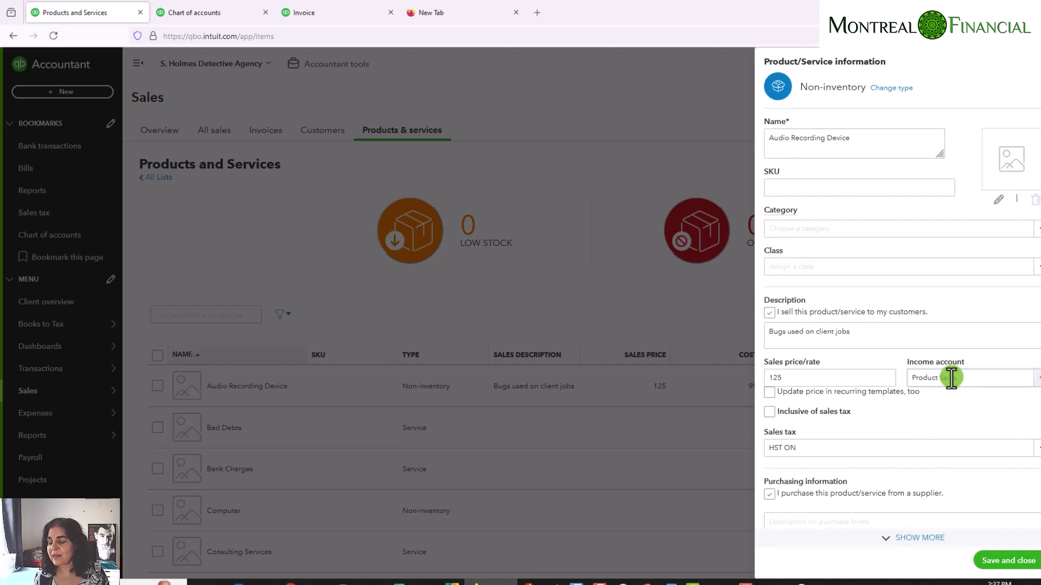
click(971, 381)
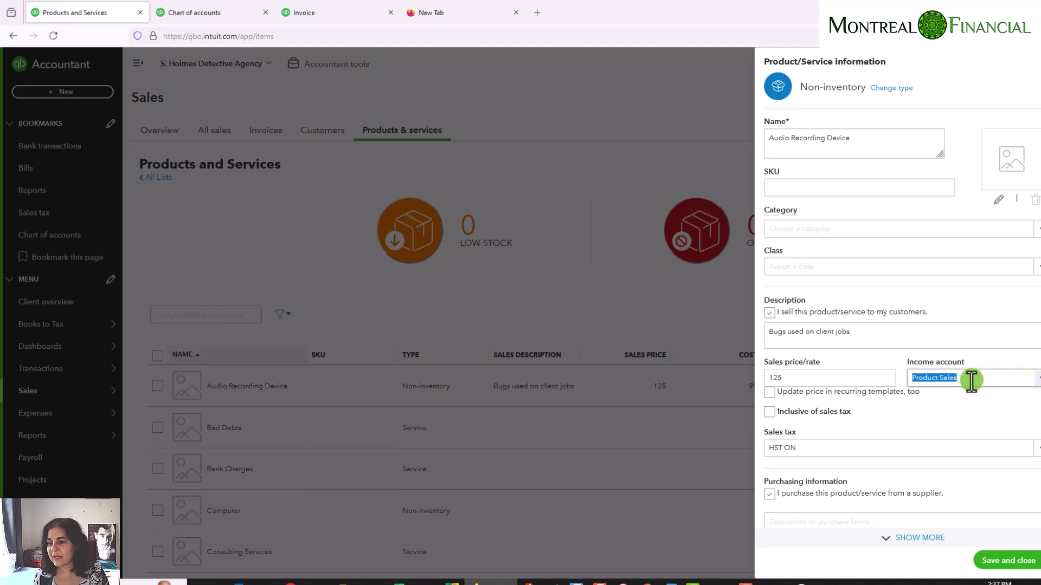
click(875, 140)
triple_click(875, 139)
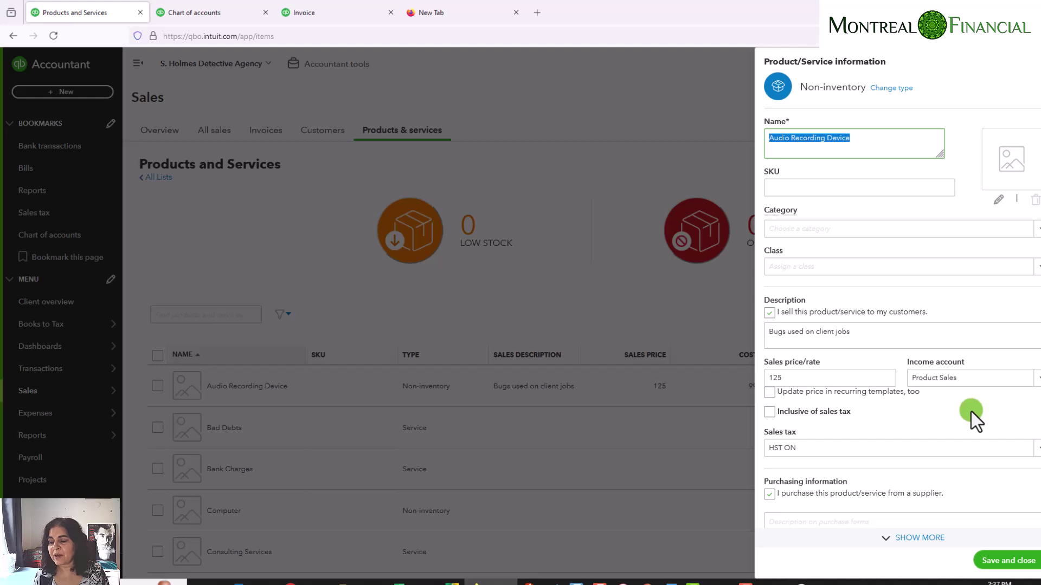
scroll(971, 412, down, 3)
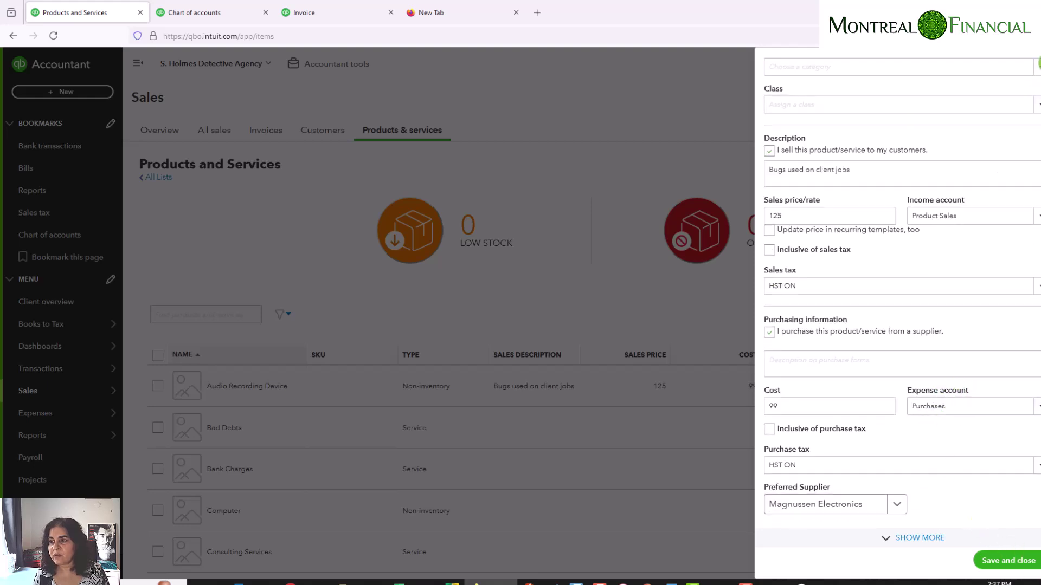
key(Escape)
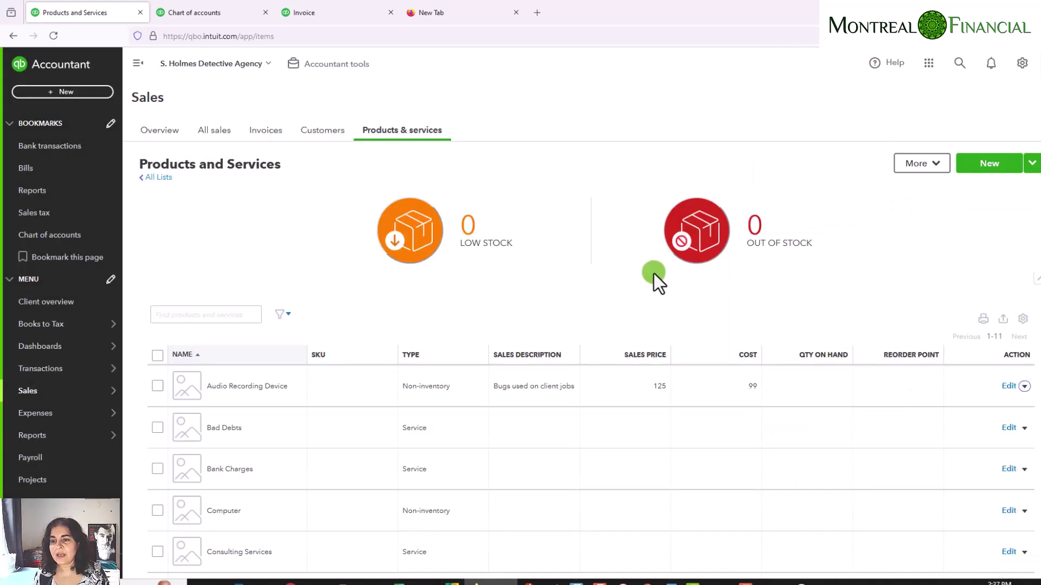
- Start a new product or service from the Products and Services list
click(987, 165)
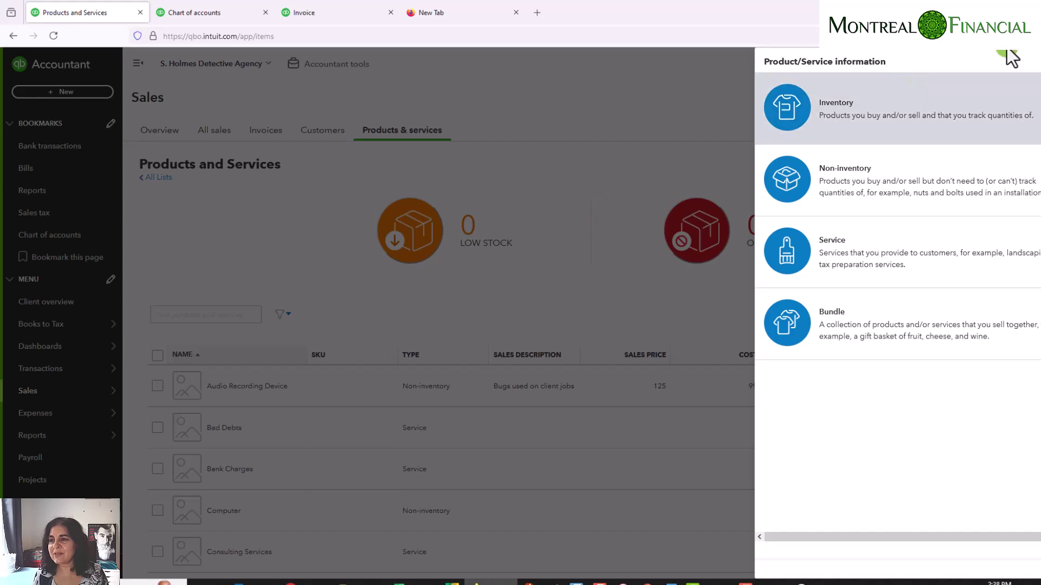
- Dismiss the item-type chooser without creating an item
key(Escape)
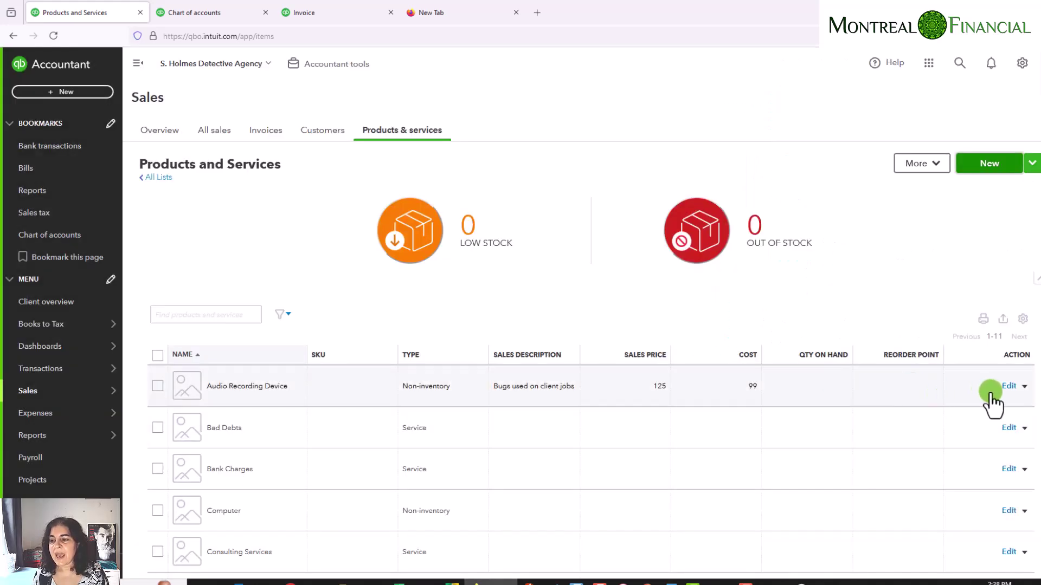
click(1009, 386)
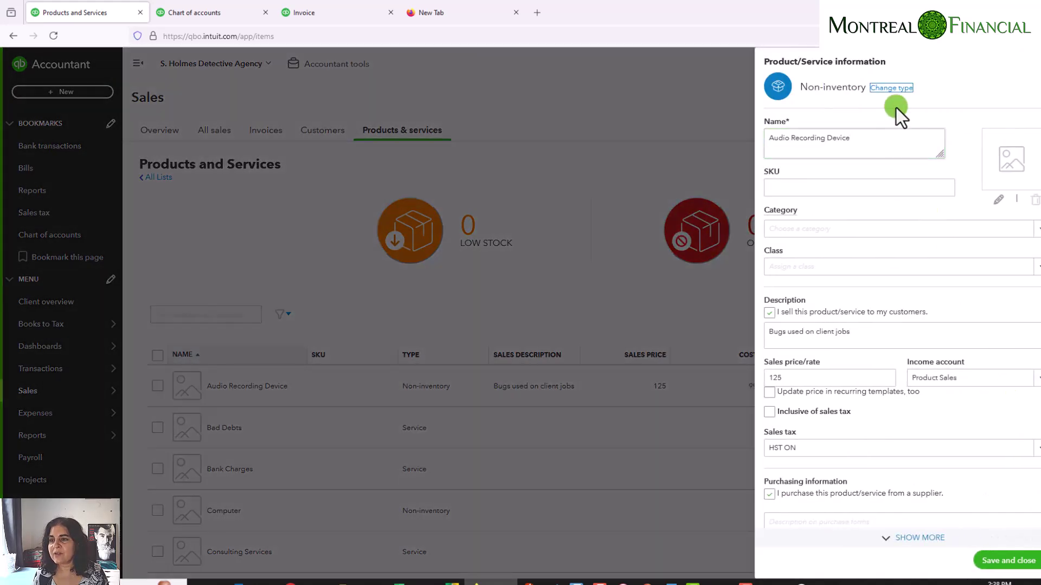
click(819, 86)
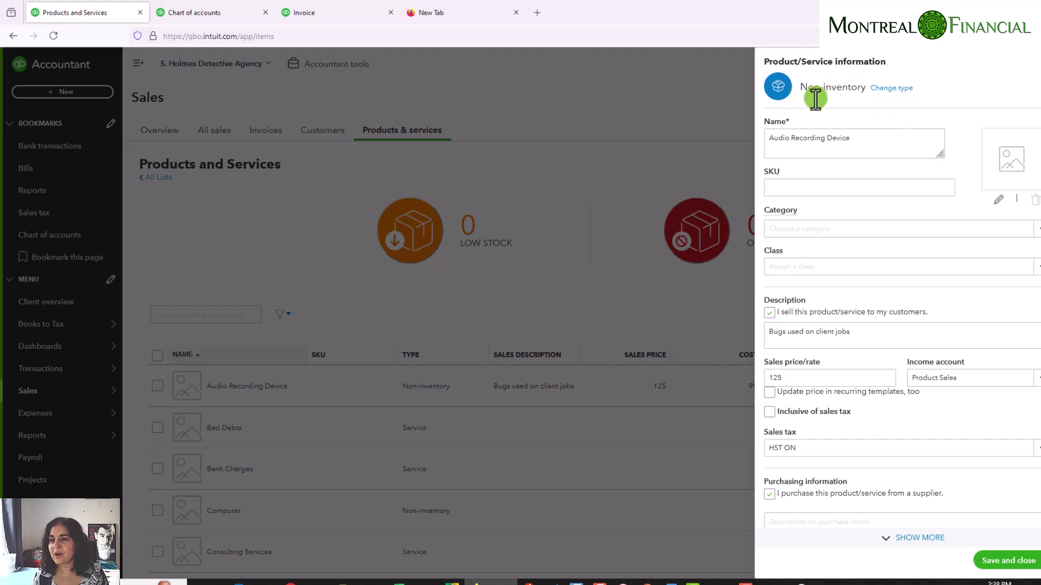
click(892, 89)
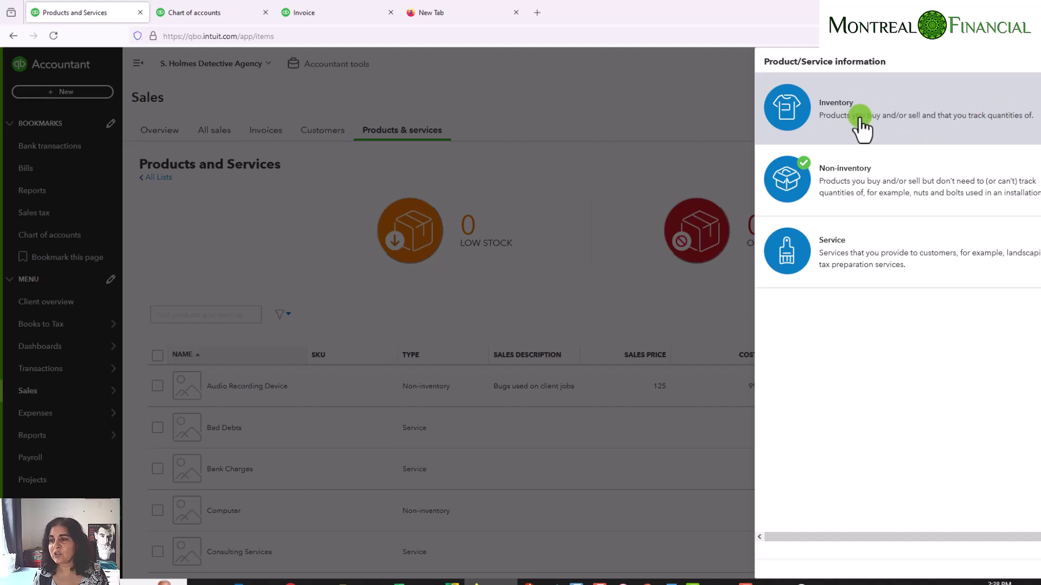
click(908, 117)
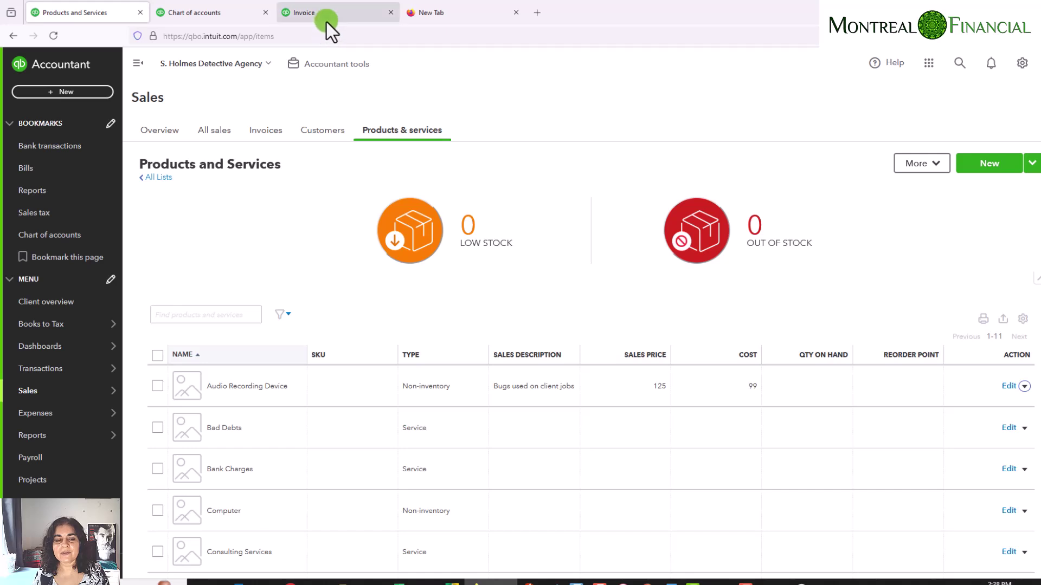
- Create a new invoice and search 'scotl' to select Scotland Yard as the customer
click(49, 92)
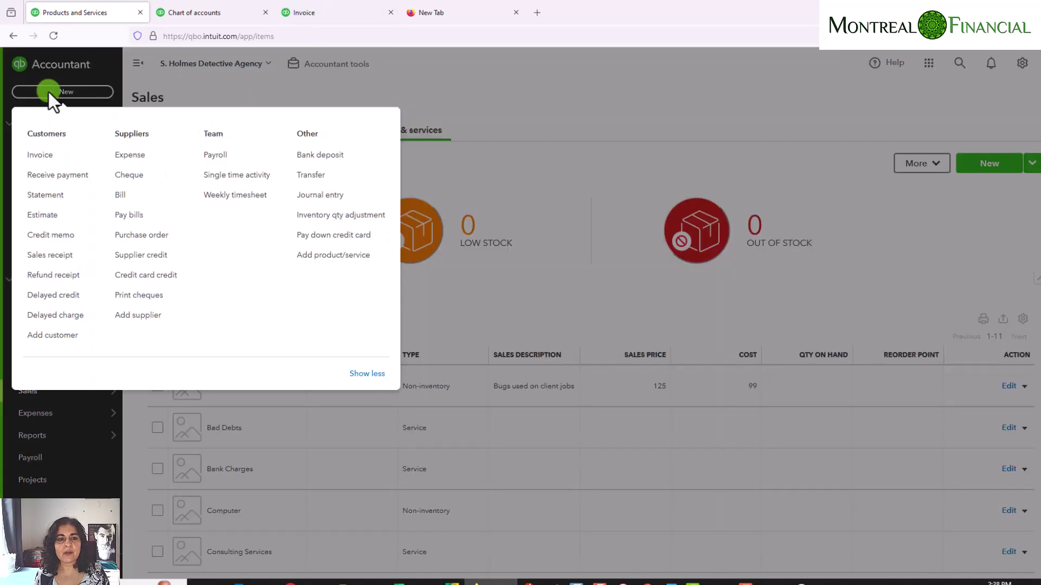
click(41, 157)
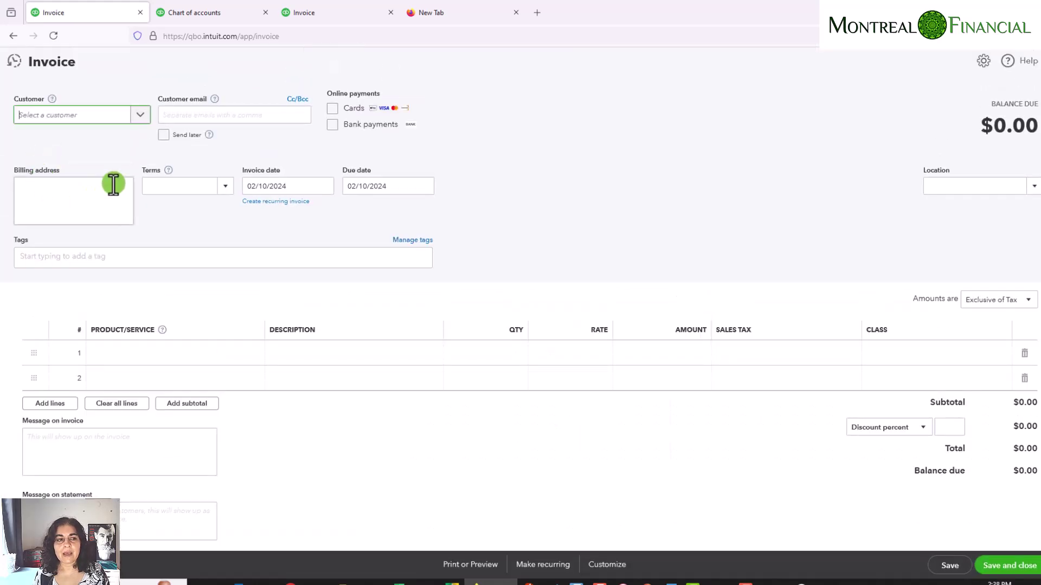
click(77, 115)
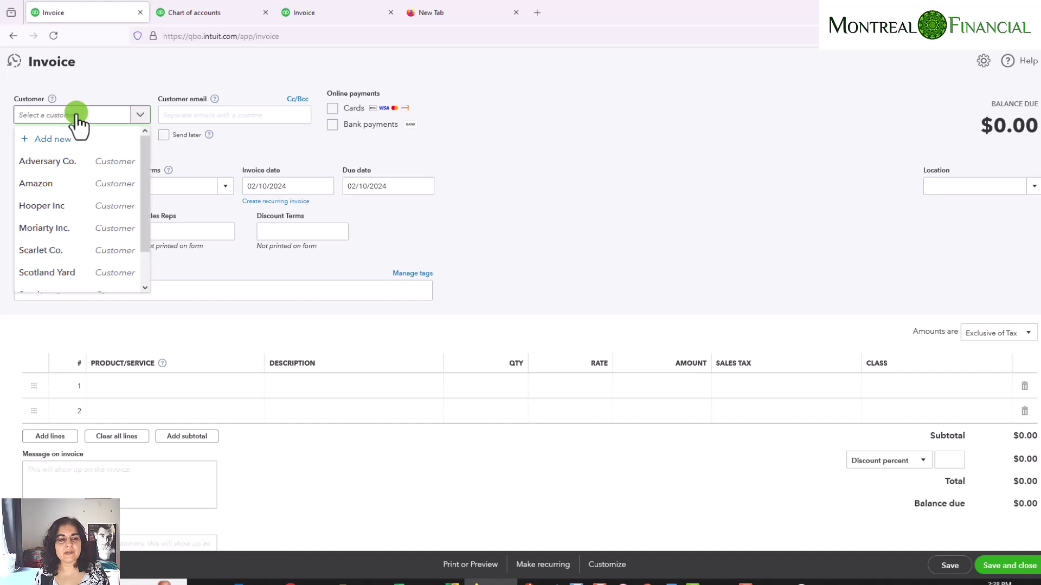
click(76, 115)
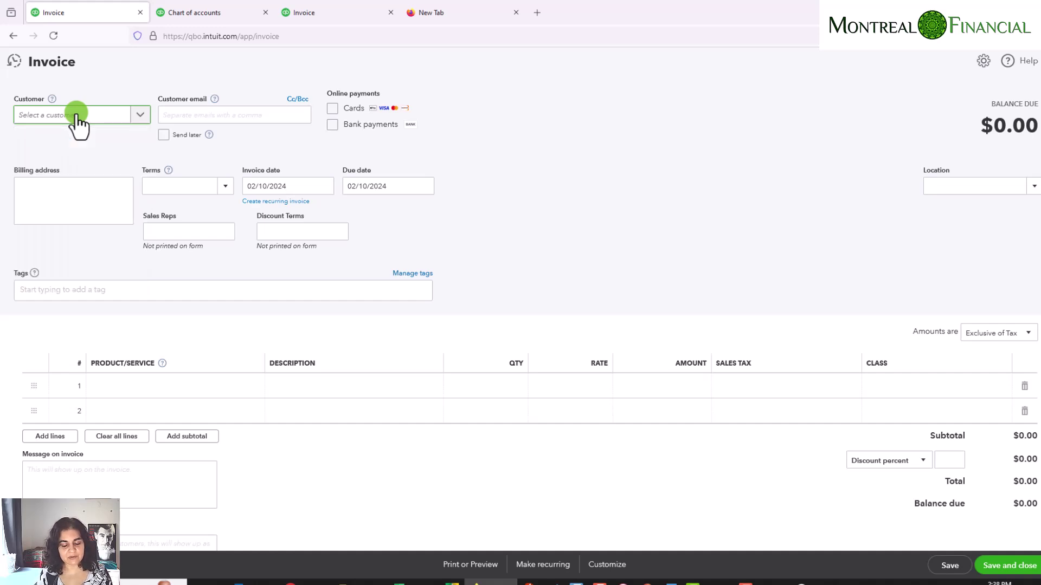
text(scotl)
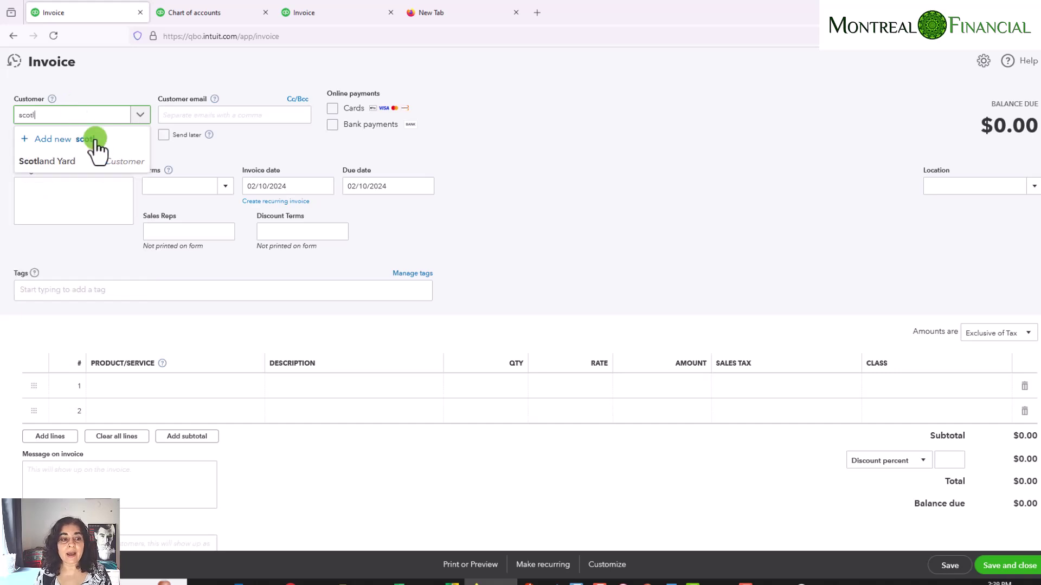
click(91, 164)
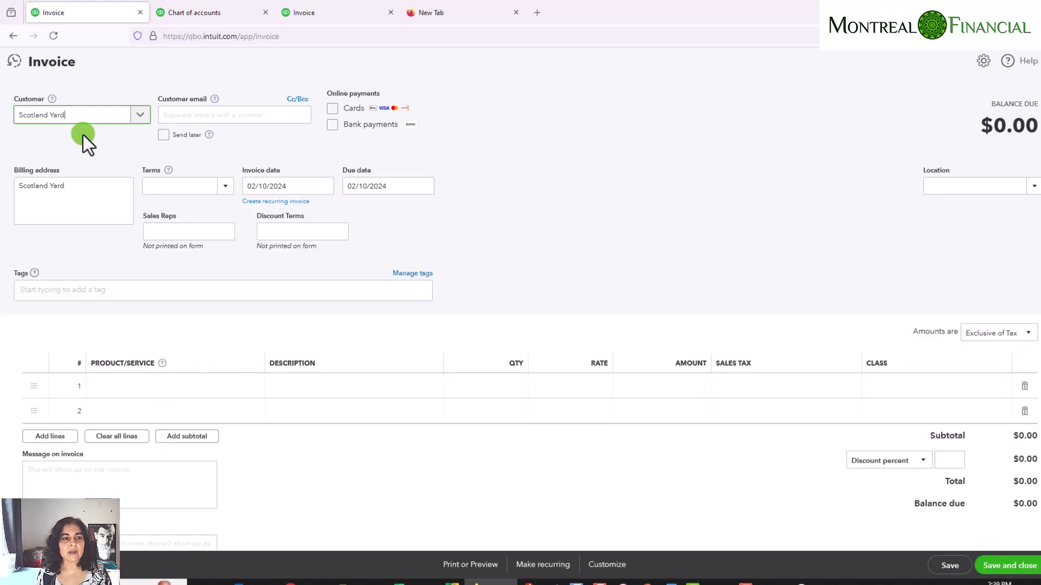
- Add 'Toronto, Ontario' as a second line of the billing address
click(73, 192)
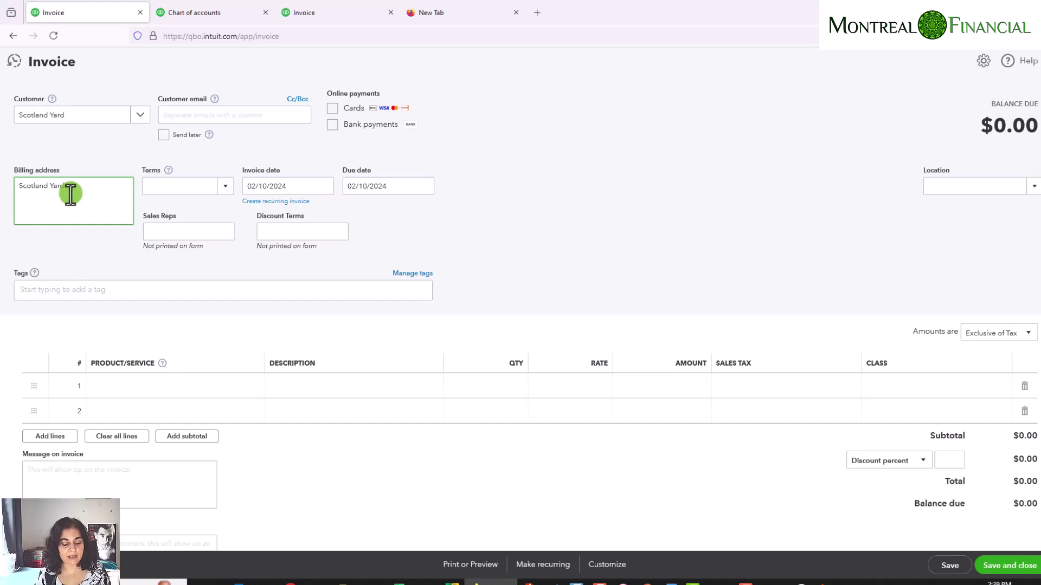
key(Return)
text(Toronto, On)
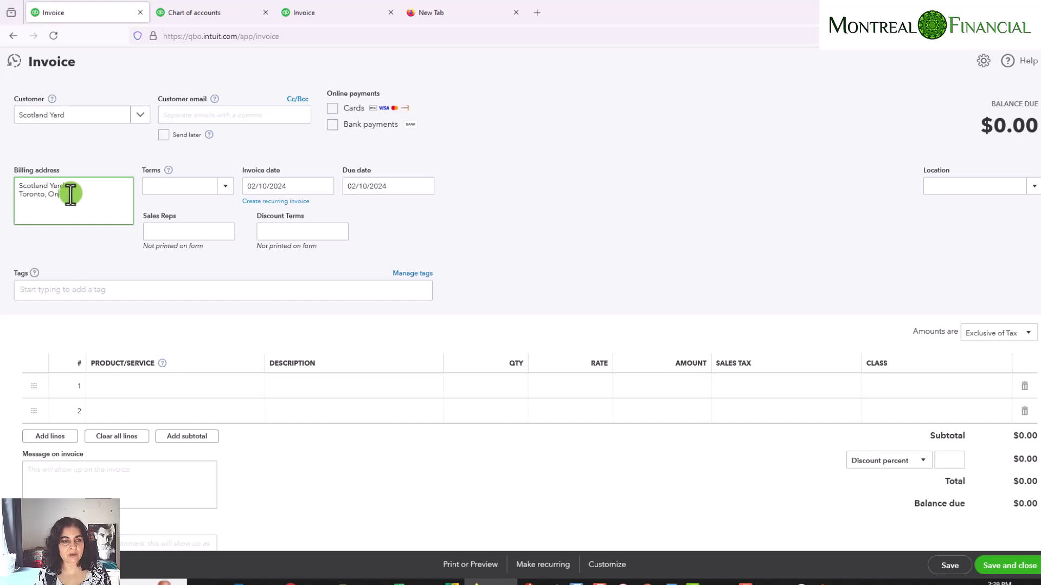
text(tario)
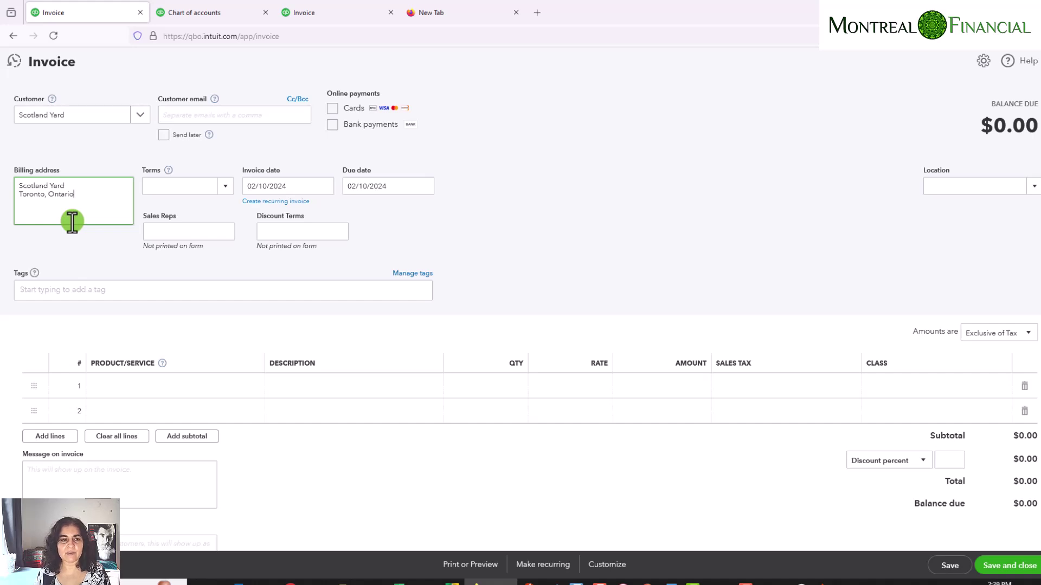
- Set the invoice terms to 15 MFI and enter the sales rep
click(230, 189)
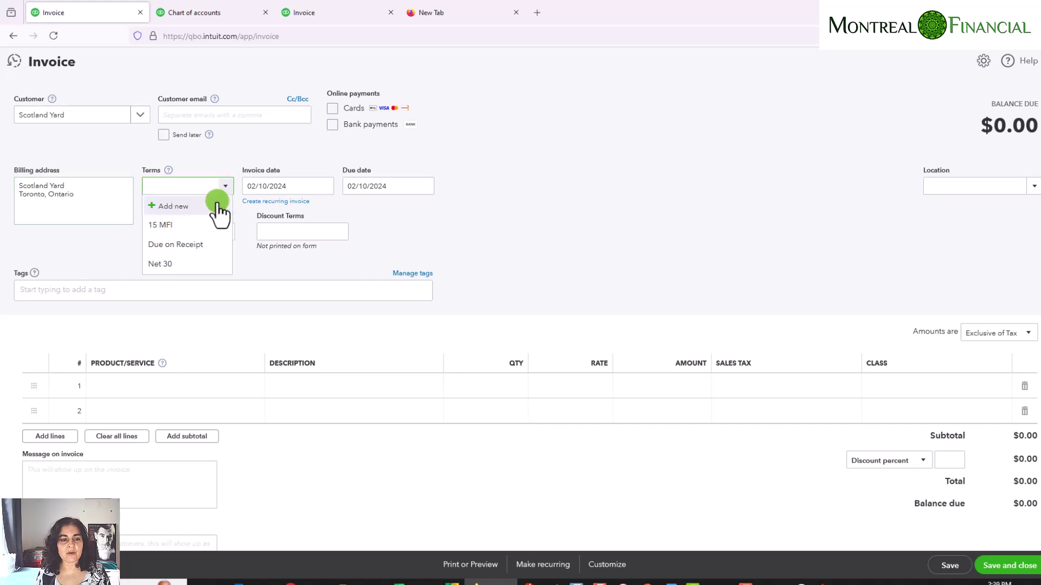
click(164, 228)
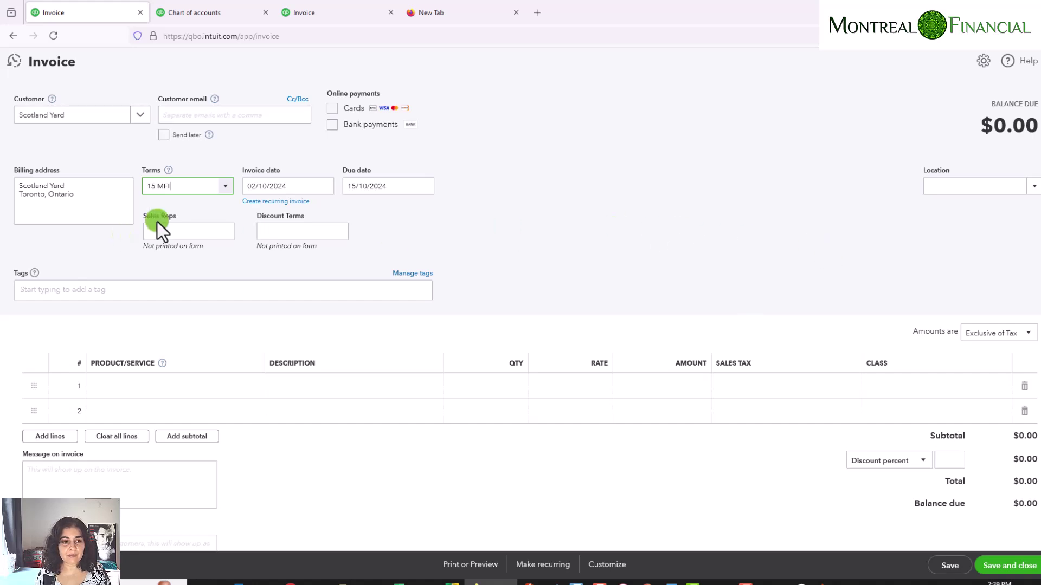
click(157, 230)
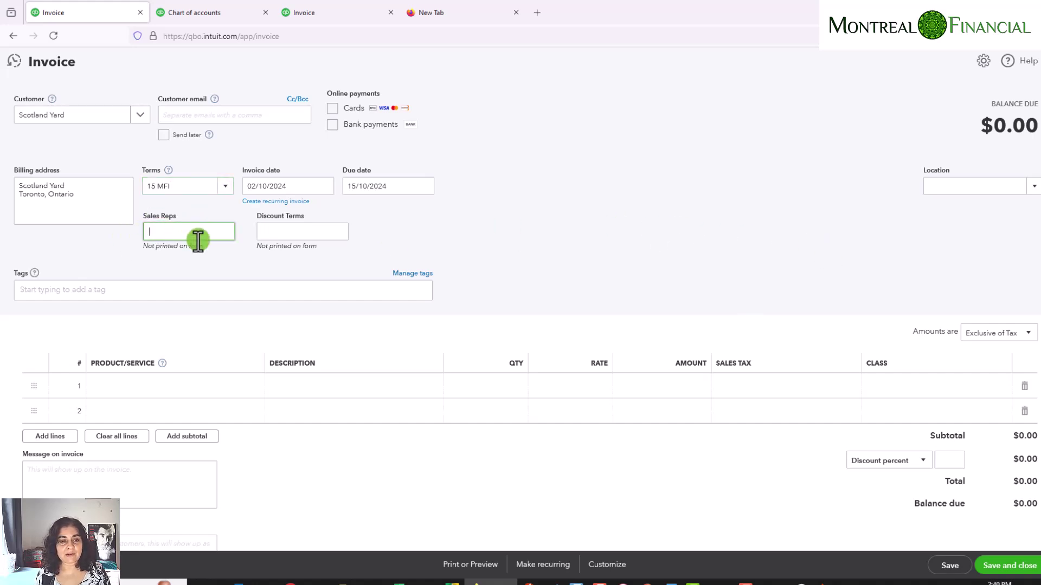
text(Watson)
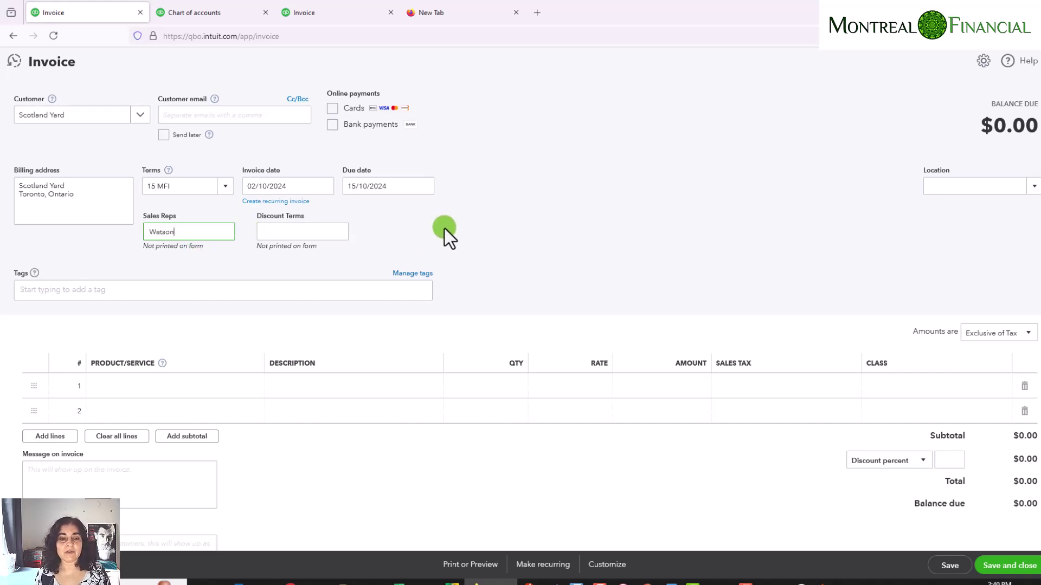
click(445, 229)
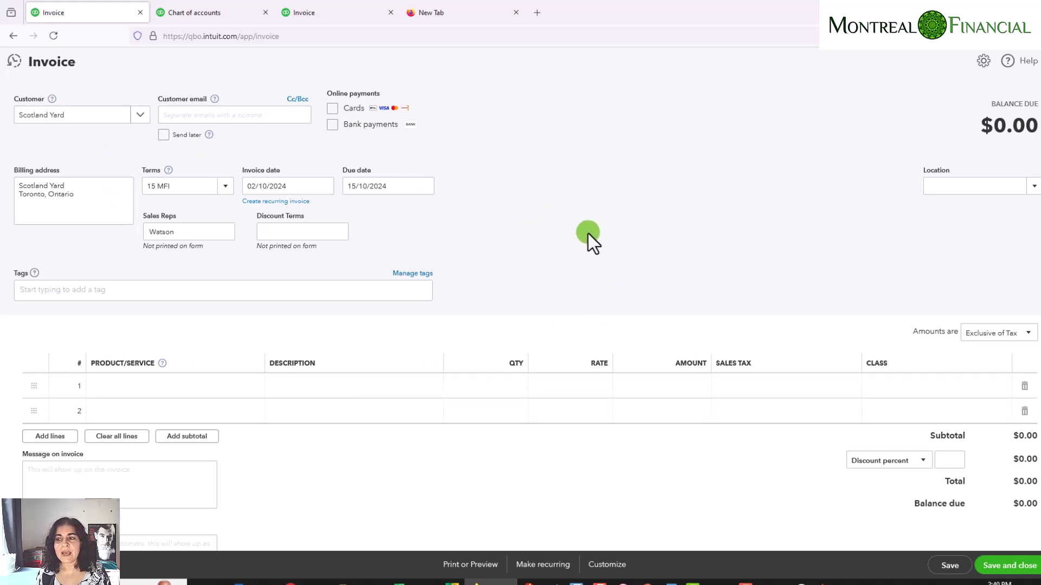
- Choose Surveillance Services as the product on invoice line 1
scroll(589, 234, down, 1)
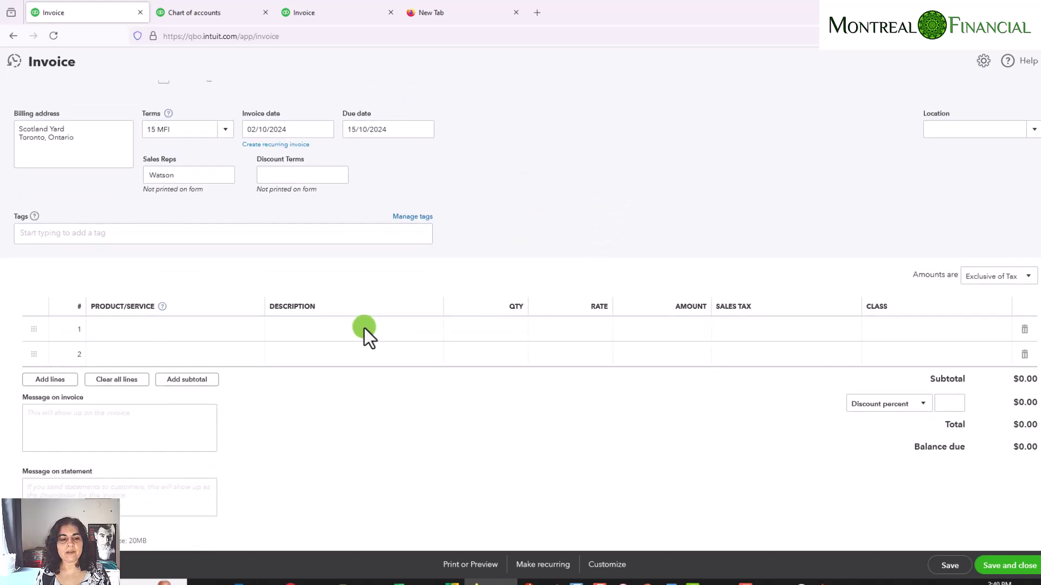
click(148, 336)
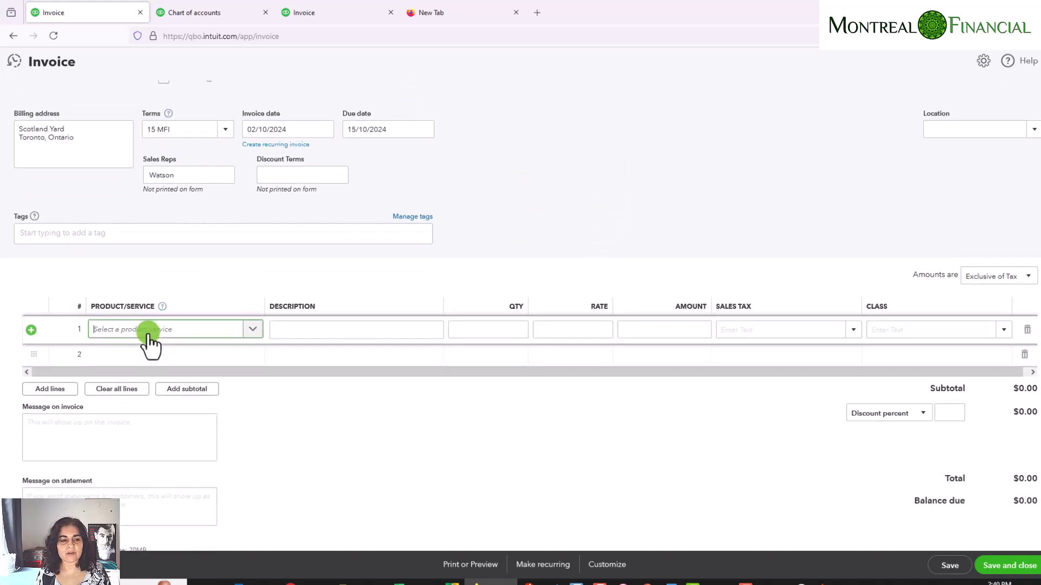
click(150, 337)
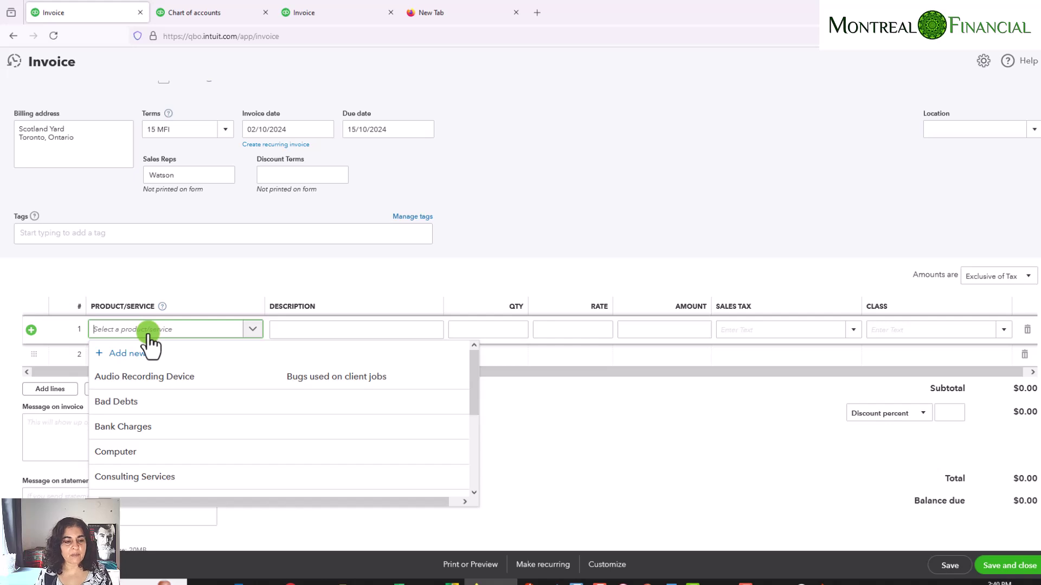
text(surv)
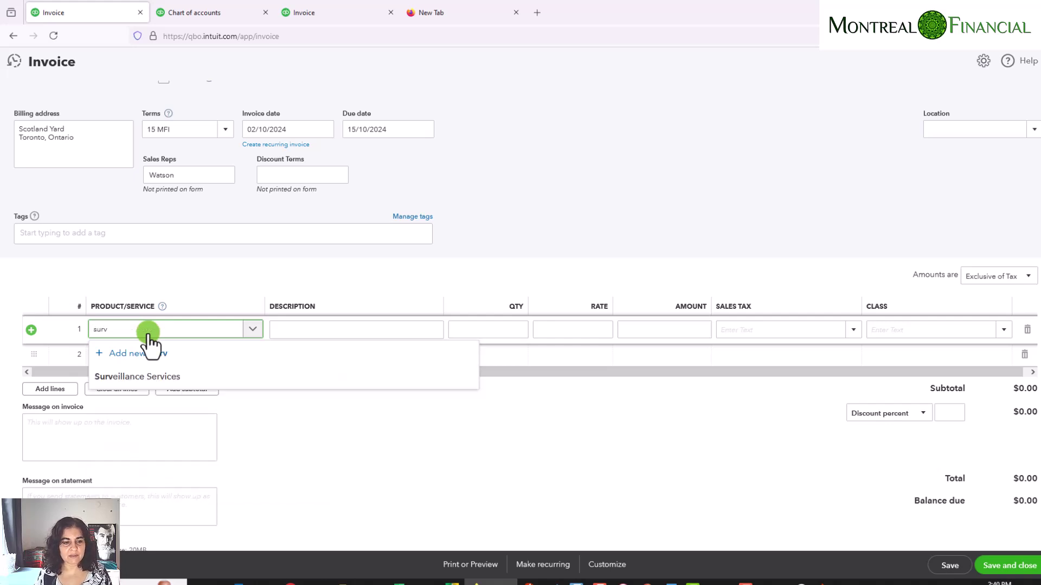
click(156, 377)
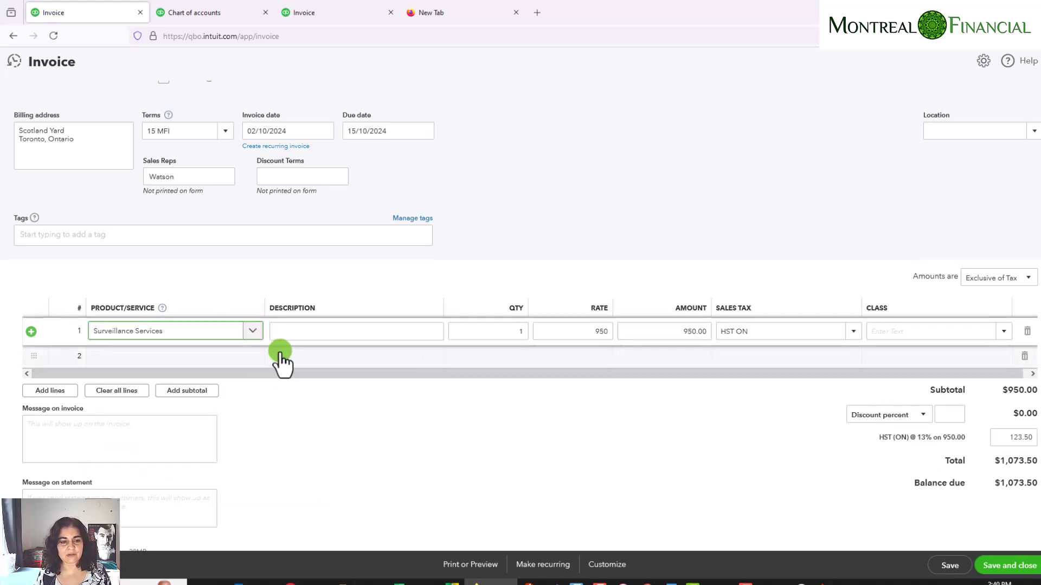
- Describe line 1 as the evening of October 5th job
click(362, 329)
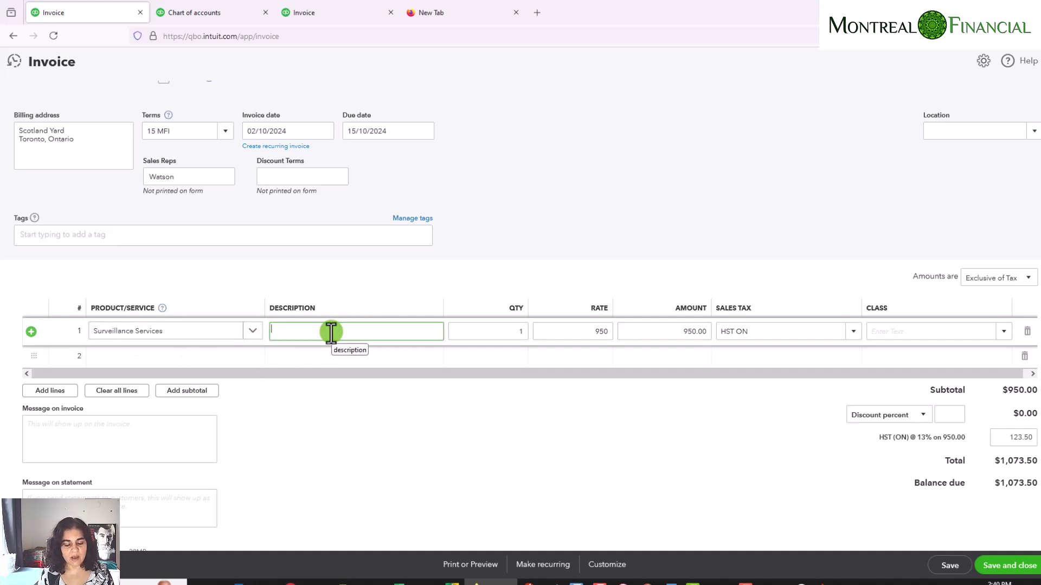
text(Everning of)
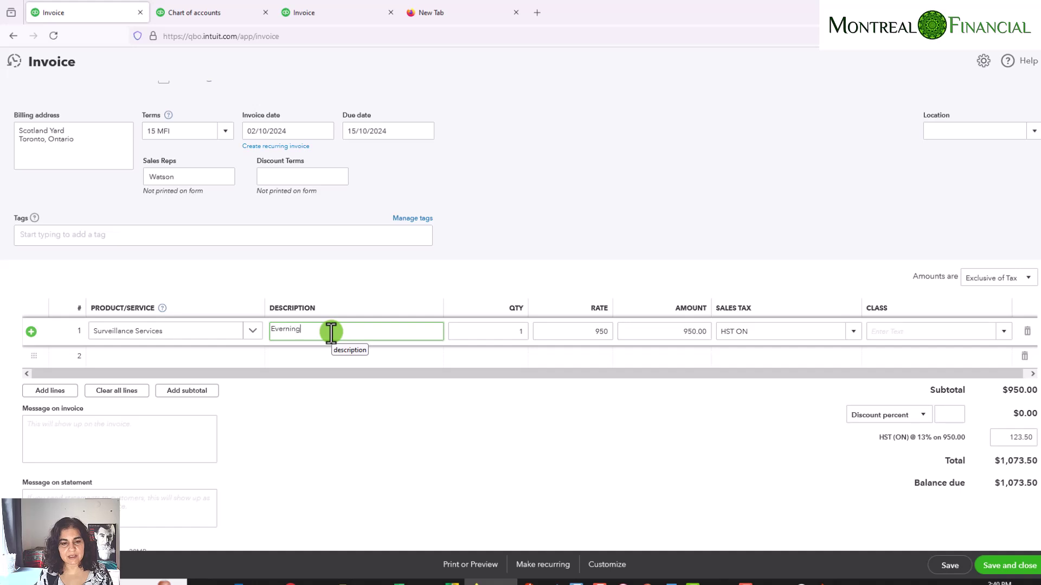
key(BackSpace)
key(BackSpace)
key(BackSpace)
key(BackSpace)
key(BackSpace)
key(BackSpace)
key(BackSpace)
key(BackSpace)
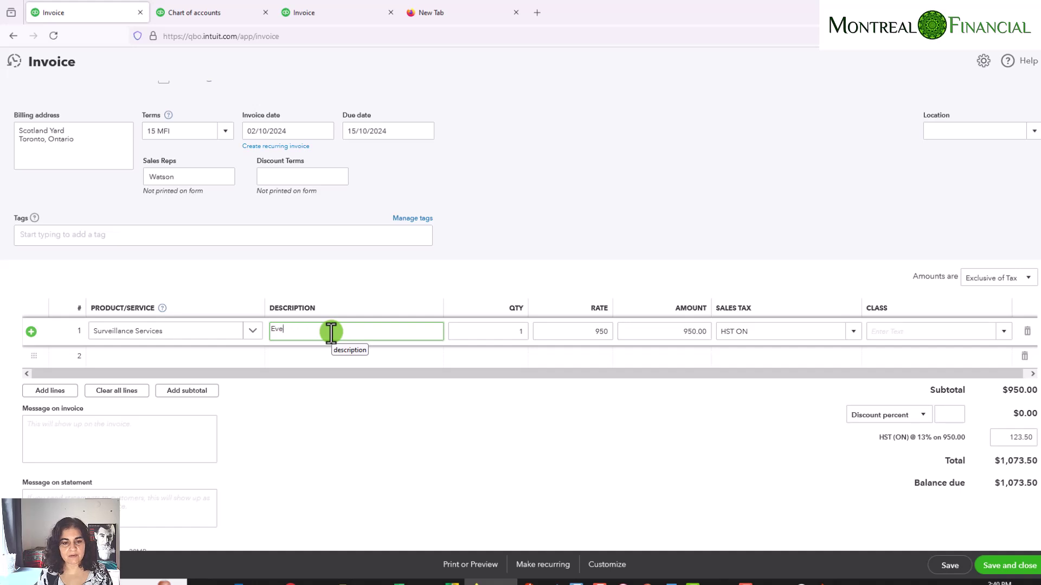
text(ning of)
text( D)
text(Octo)
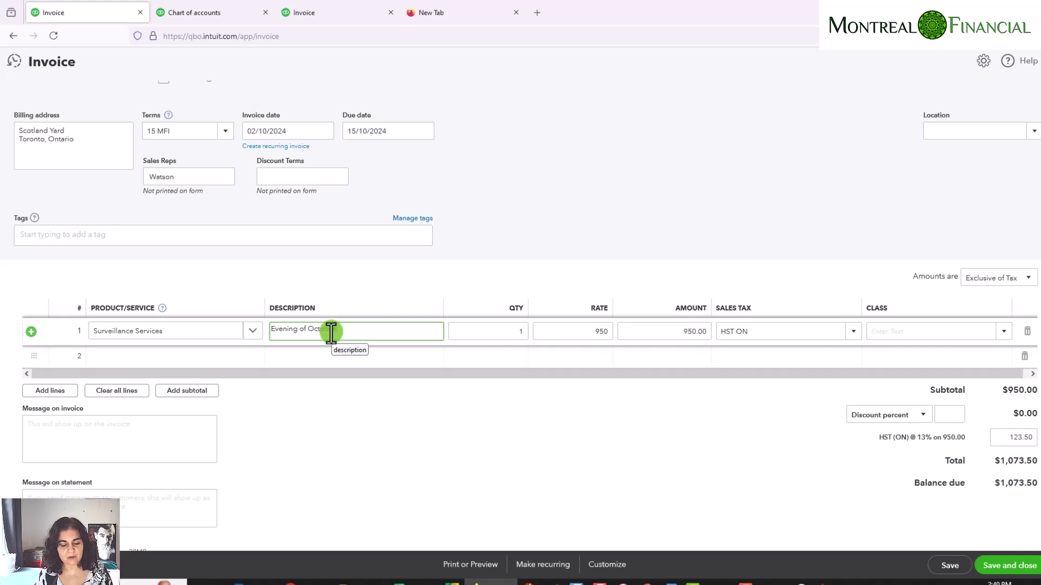
text(ber 5th)
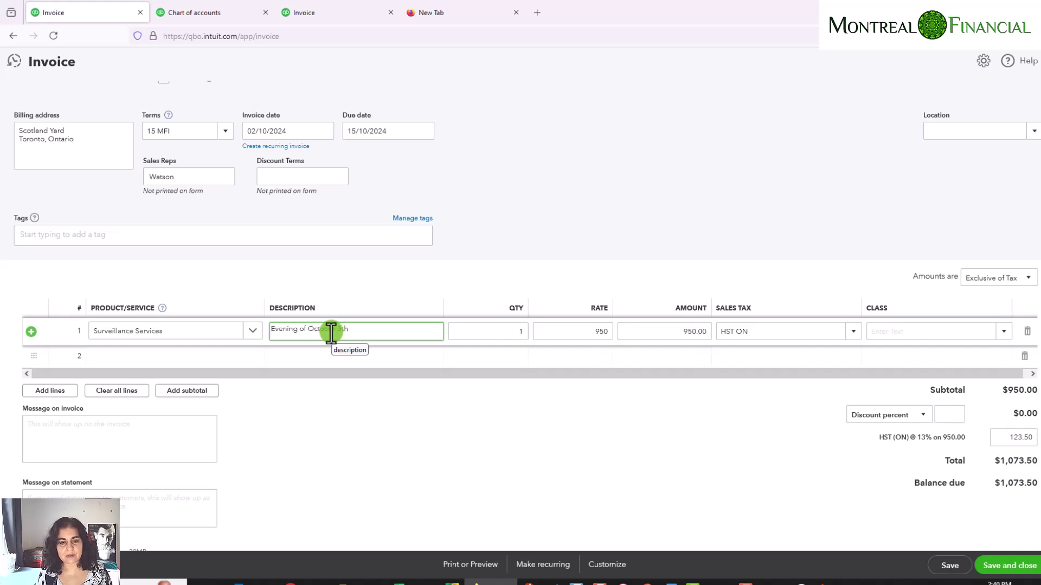
text( - Moriarty)
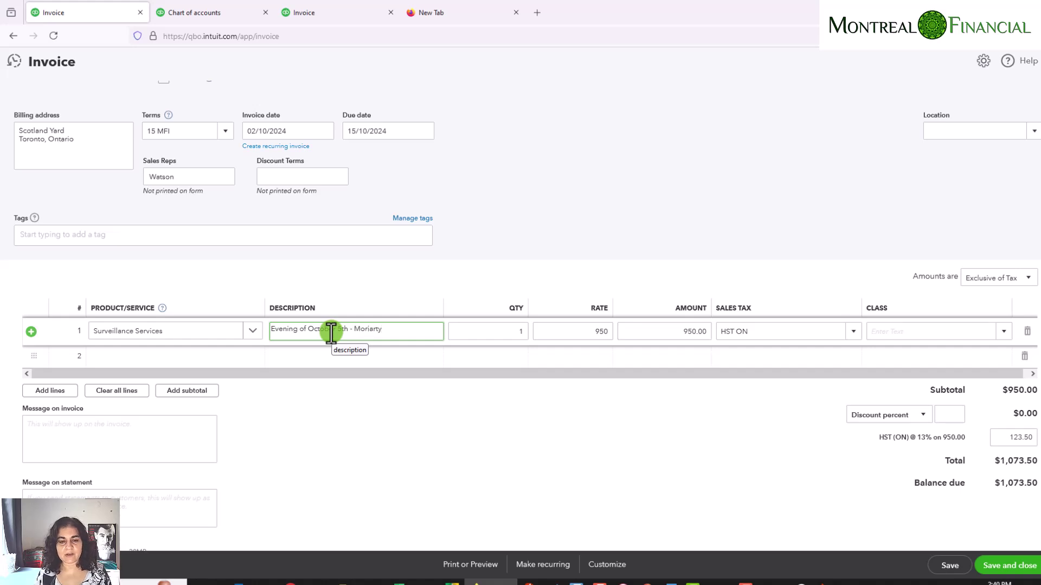
- Change line 1's rate from 950 to 900
click(513, 332)
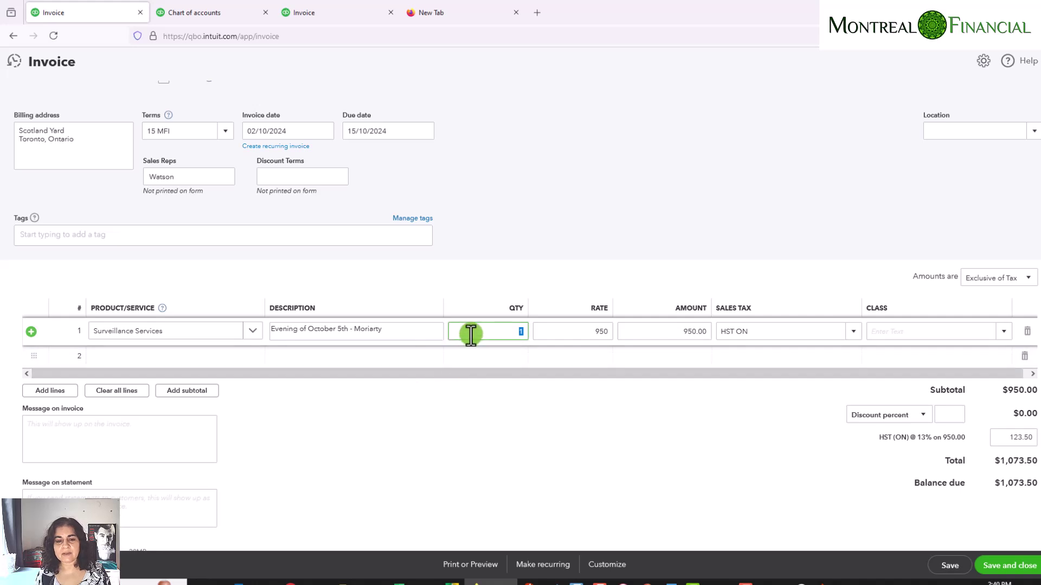
click(569, 331)
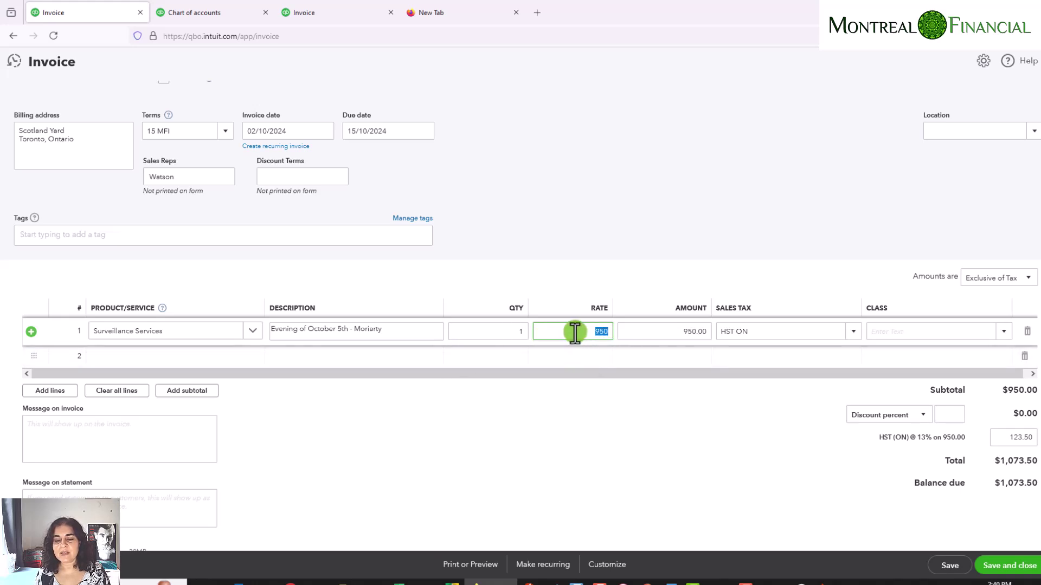
click(576, 331)
drag(606, 332, 561, 352)
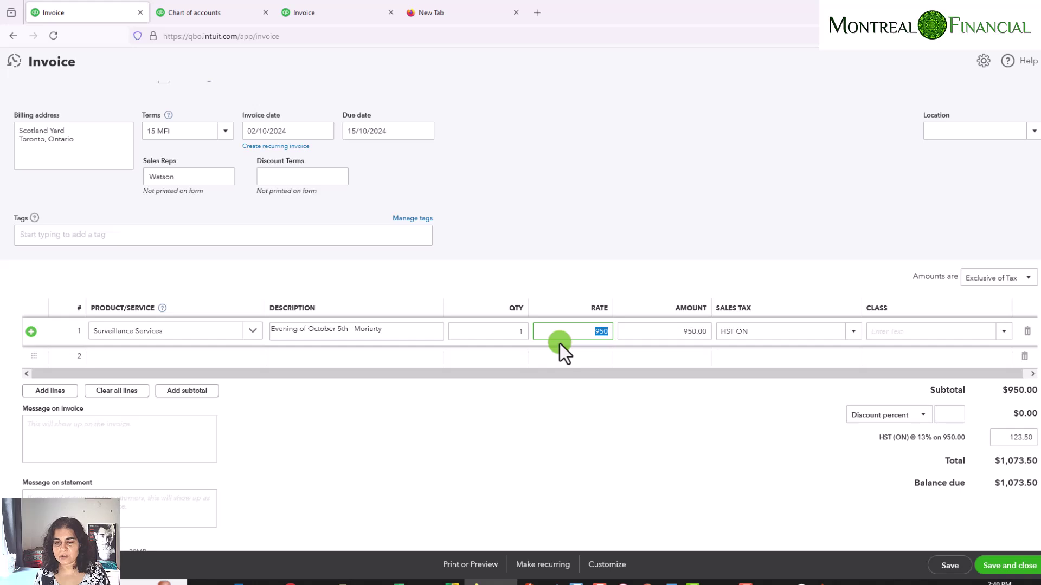
text(900)
key(Tab)
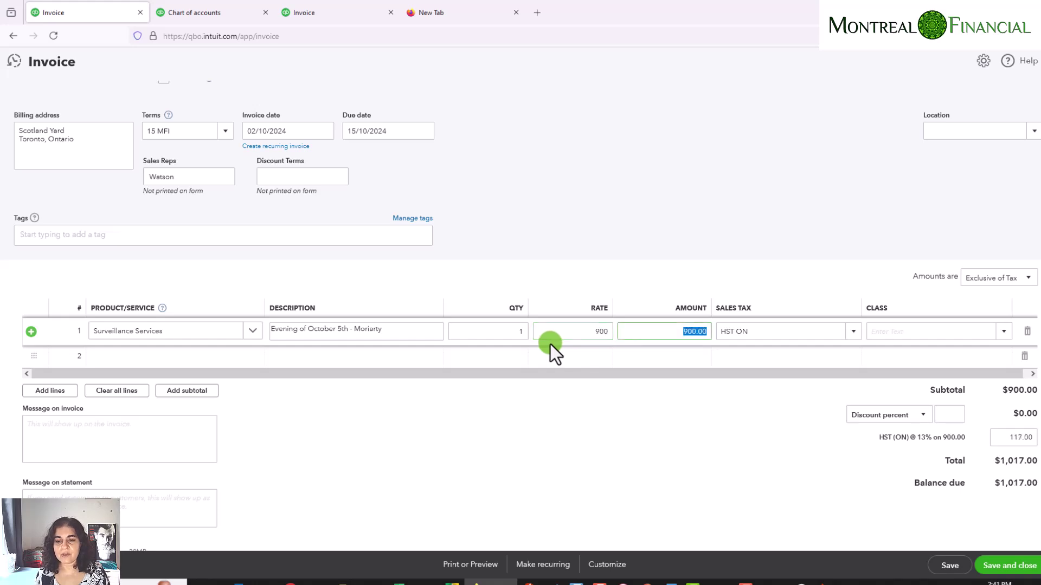
- Keep HST ON as line 1's sales tax code and commit the line
double_click(593, 332)
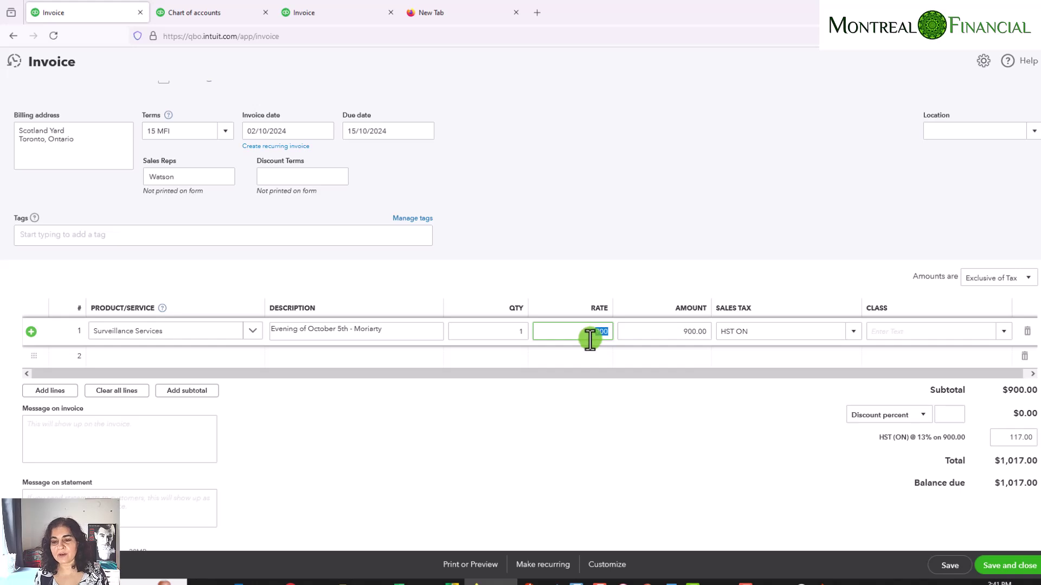
click(577, 331)
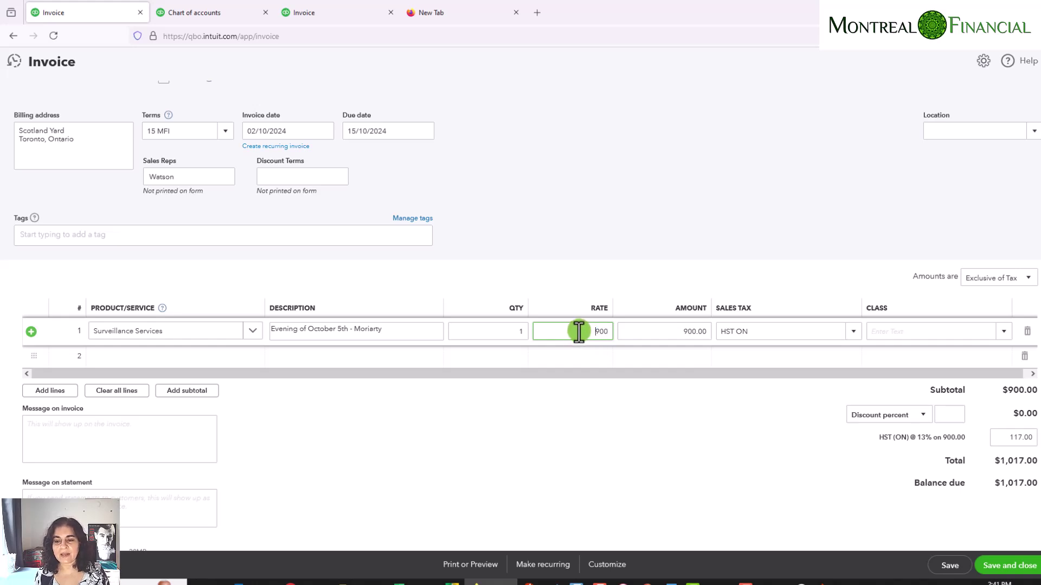
click(747, 332)
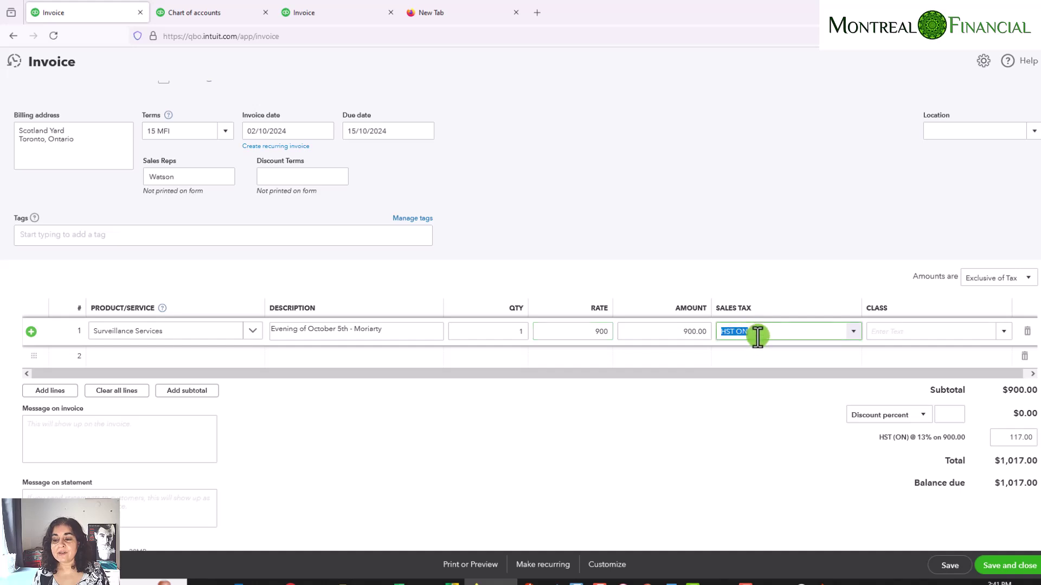
click(853, 334)
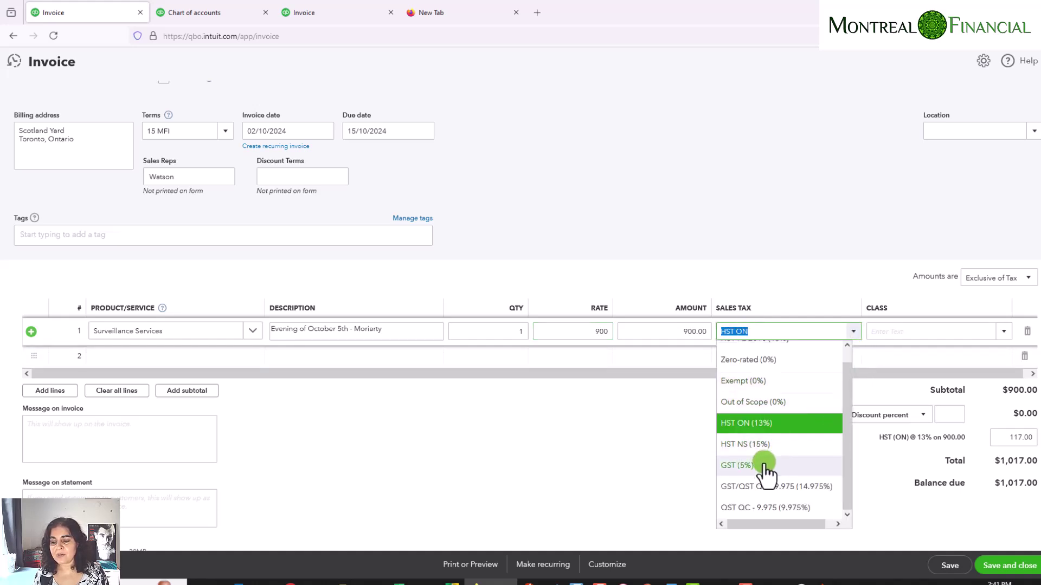
click(766, 331)
click(783, 249)
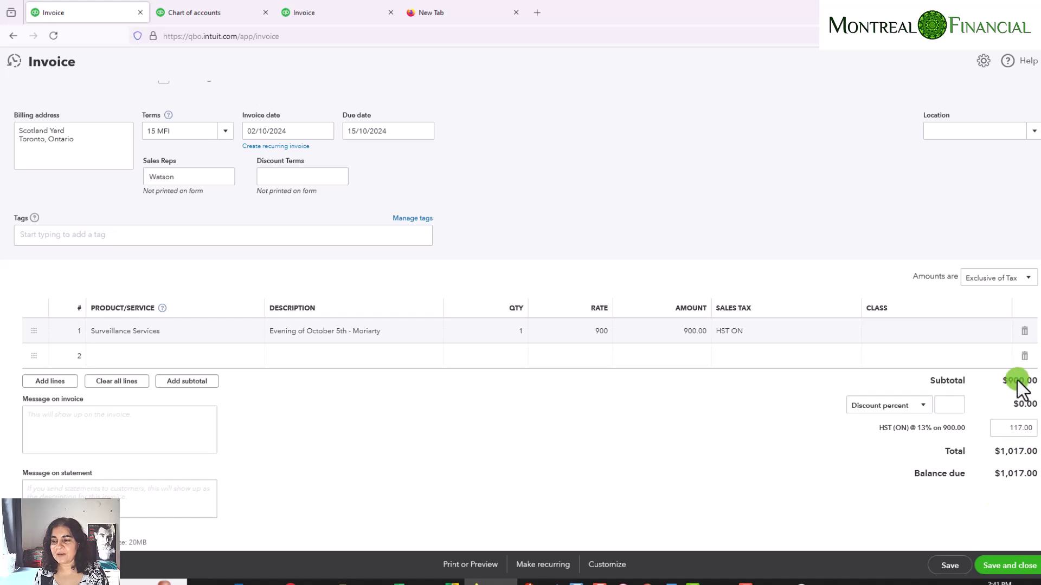
- Add Audio Recording Device on line 2, keeping its default description
click(1014, 428)
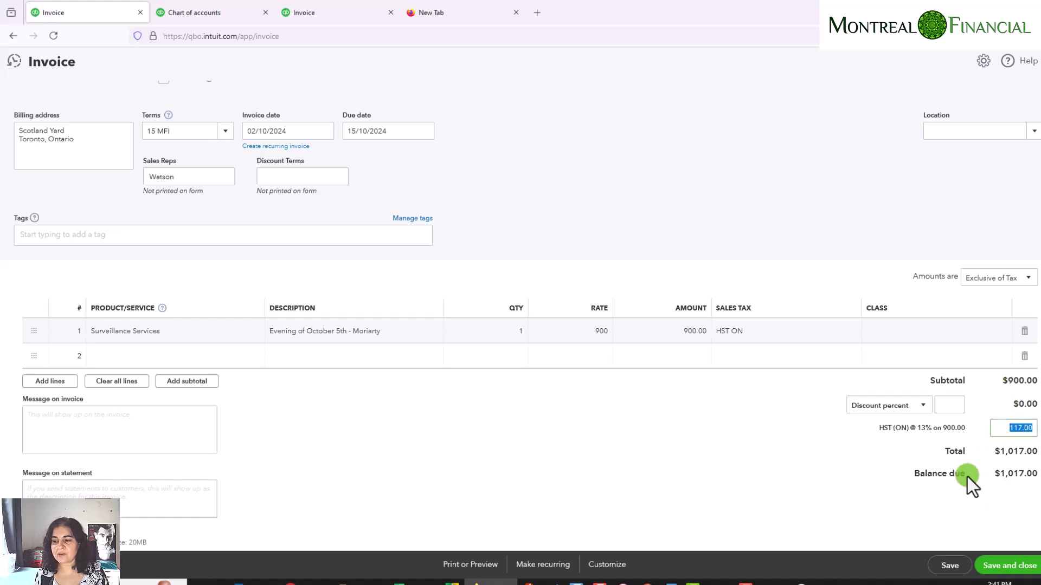
click(114, 356)
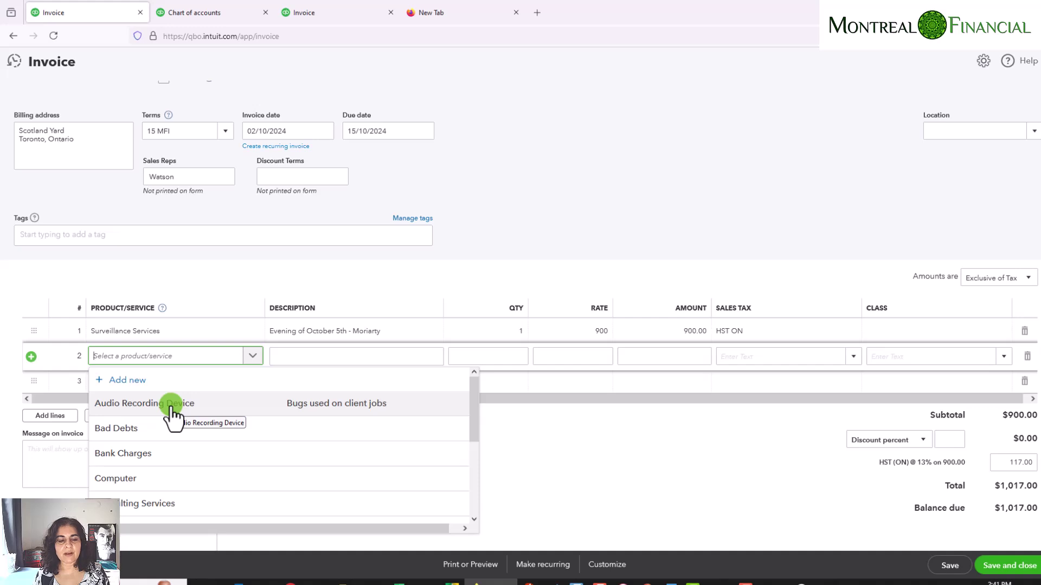
click(171, 408)
click(389, 353)
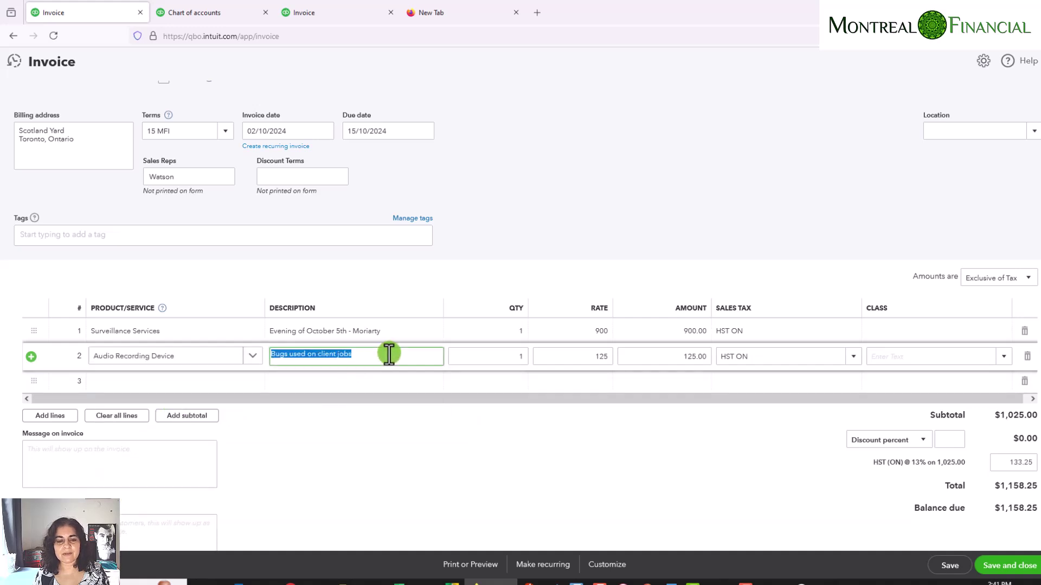
click(361, 357)
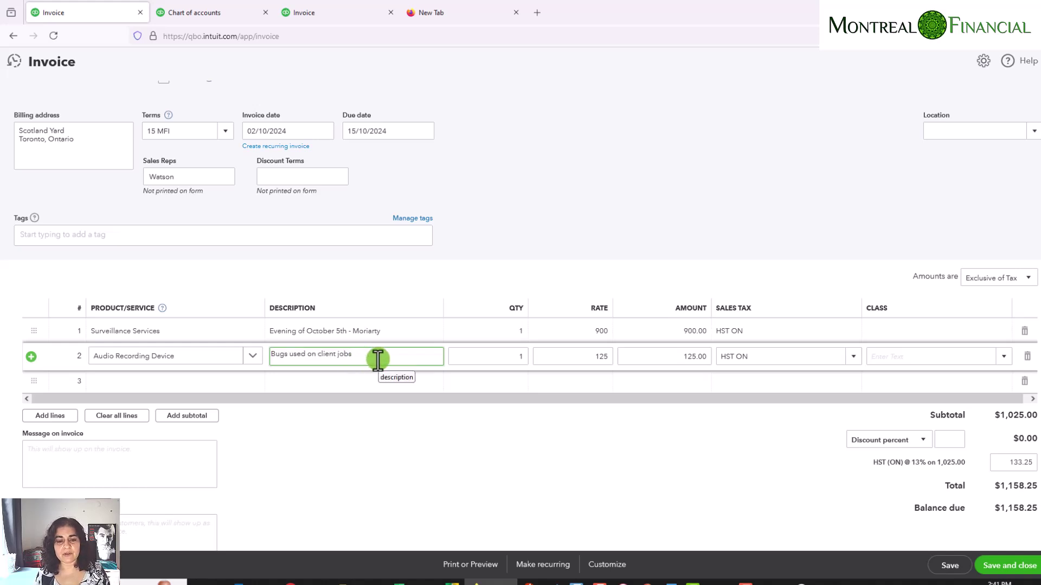
- Set line 2's quantity to 10 and rate to 120, with HST ON tax
click(522, 356)
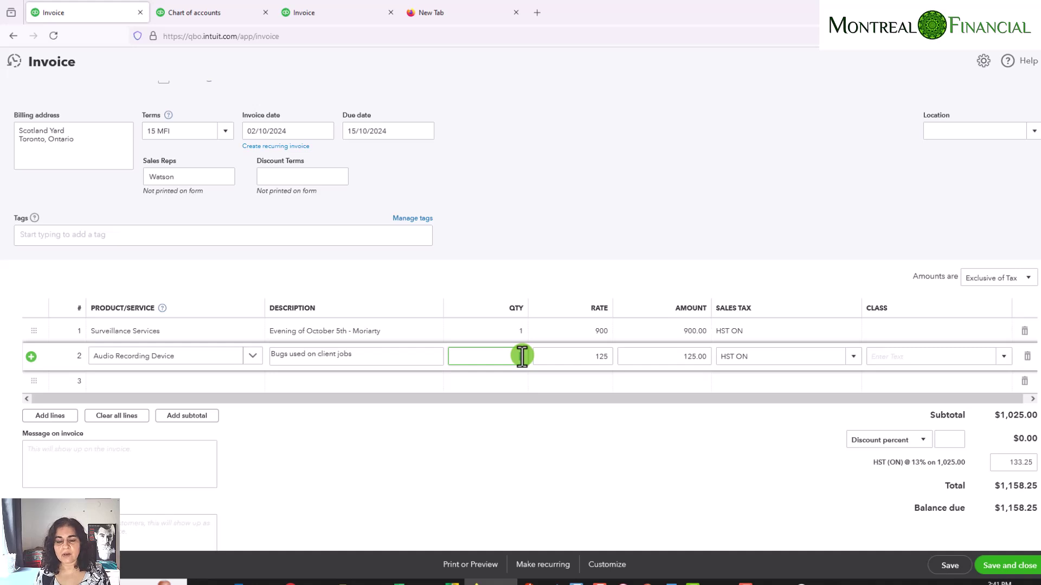
text(10)
key(Tab)
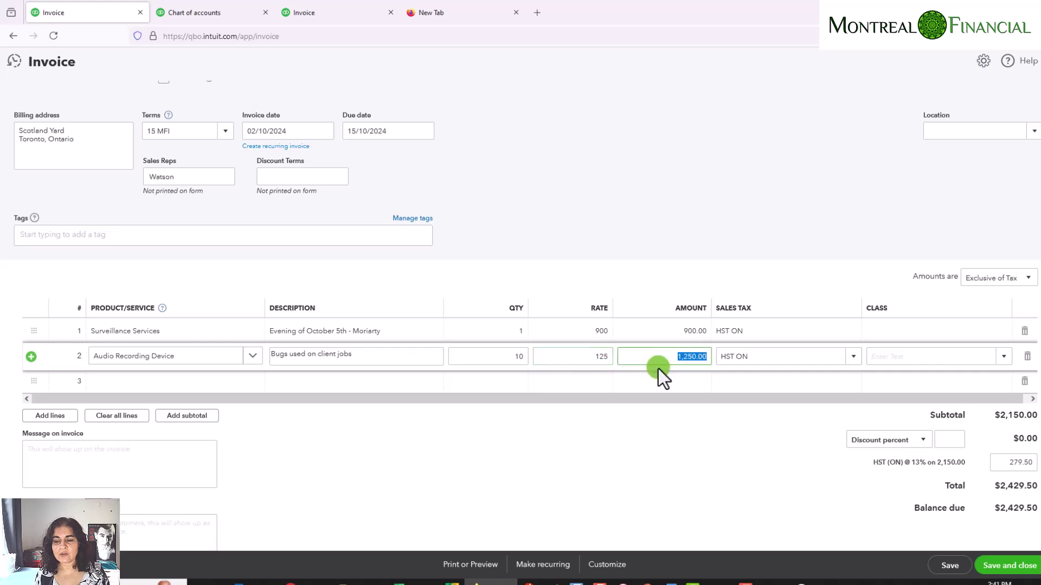
click(578, 365)
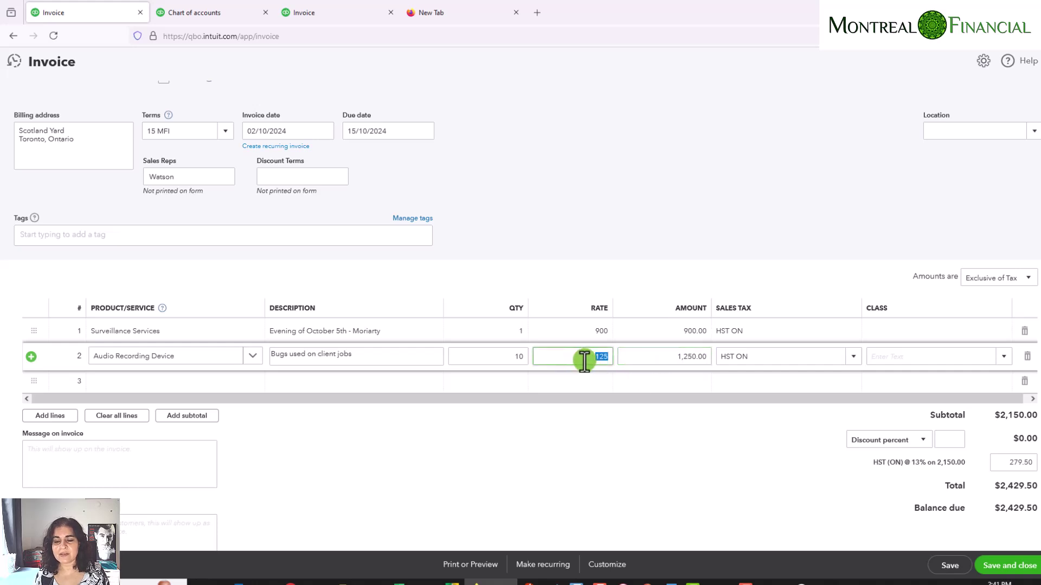
text(120)
key(Tab)
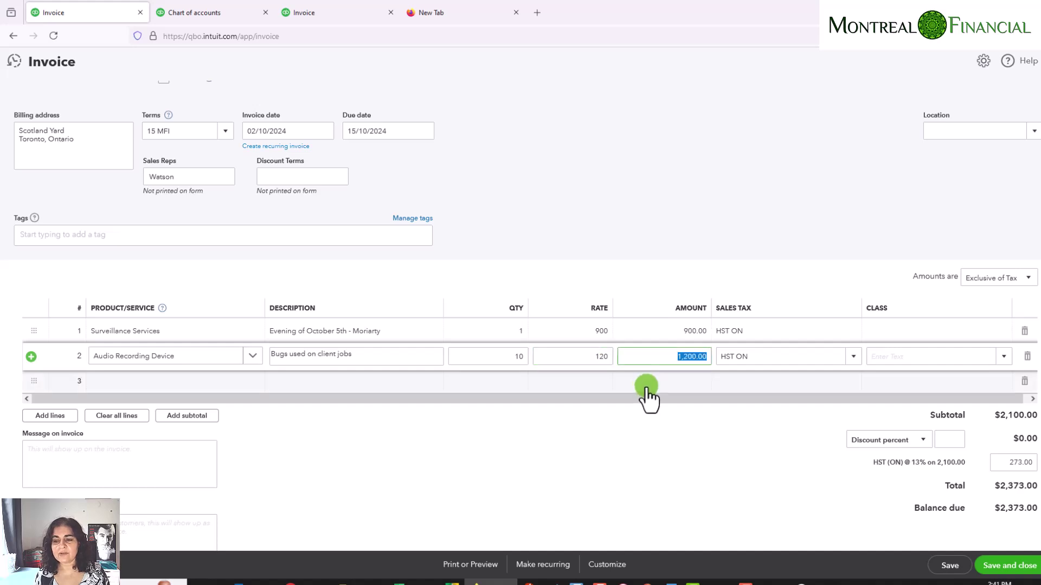
click(750, 356)
click(777, 357)
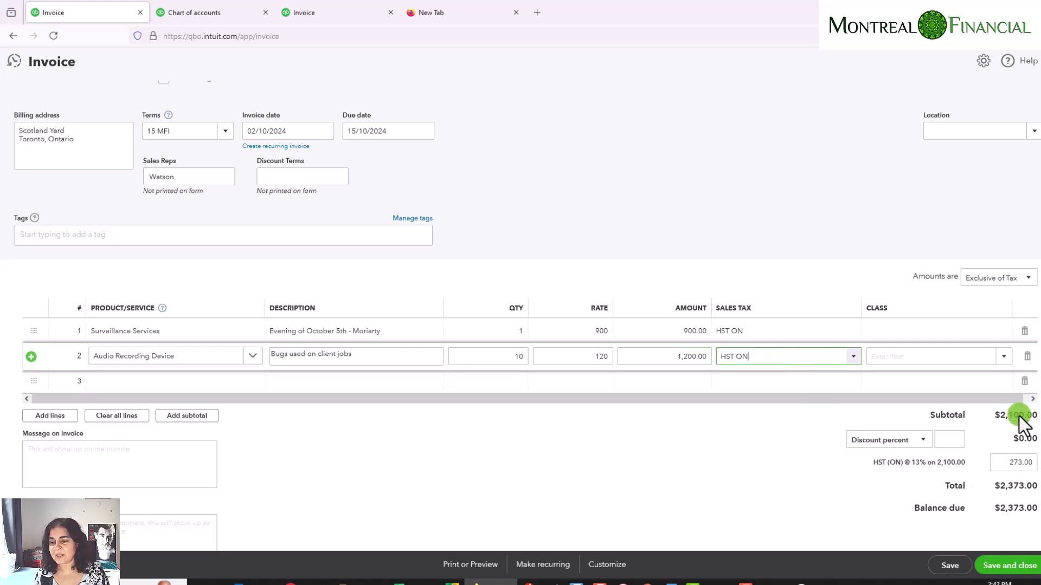
- Restore the line rates to 950 for line 1 and 125 for line 2
click(596, 335)
text(950)
key(Tab)
click(576, 355)
text(125)
key(Tab)
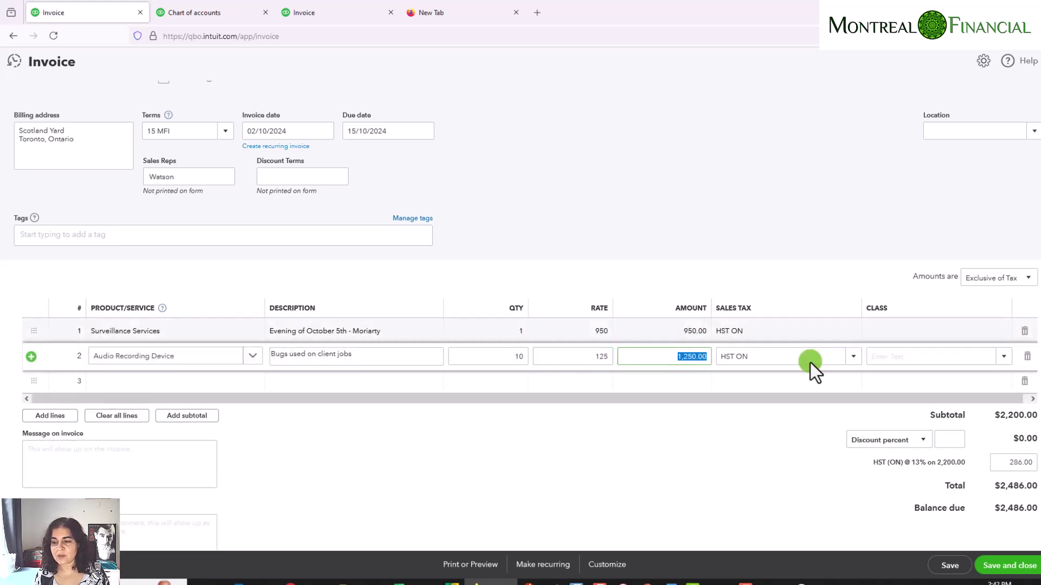
- Apply a 10% discount and save and close the invoice at $2,237.40
click(964, 439)
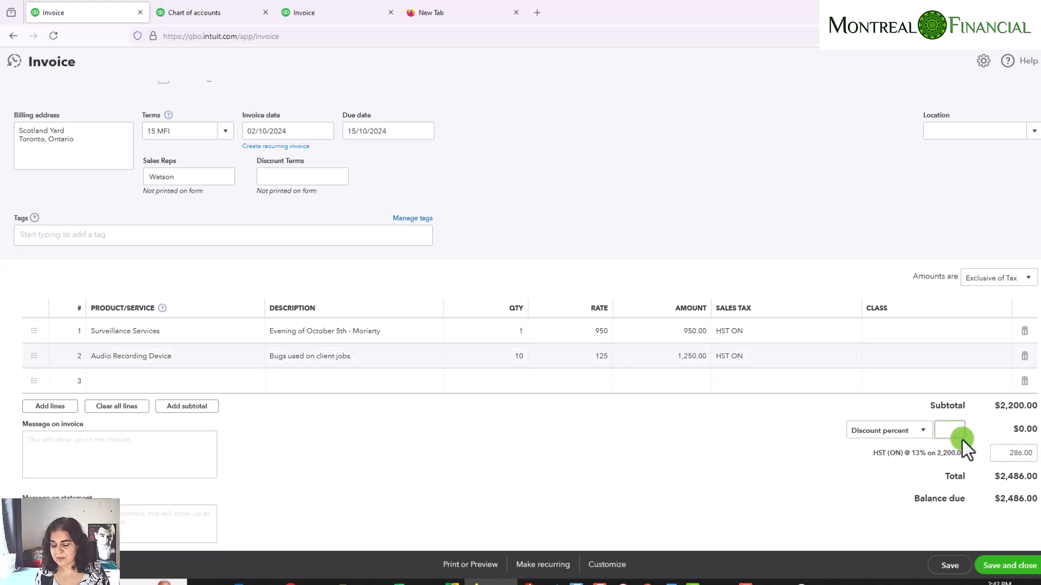
text(10)
key(Tab)
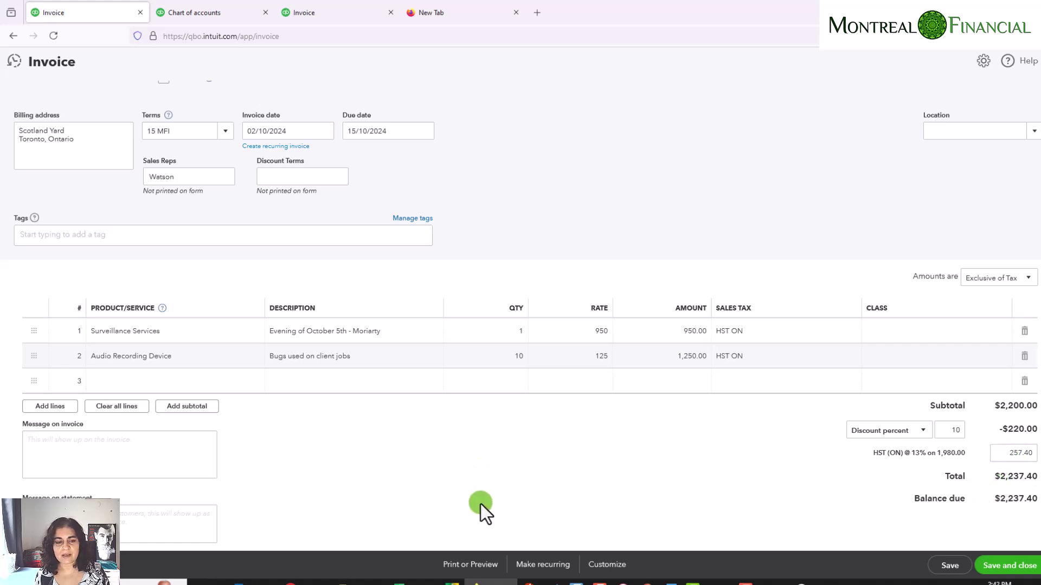
scroll(481, 505, up, 1)
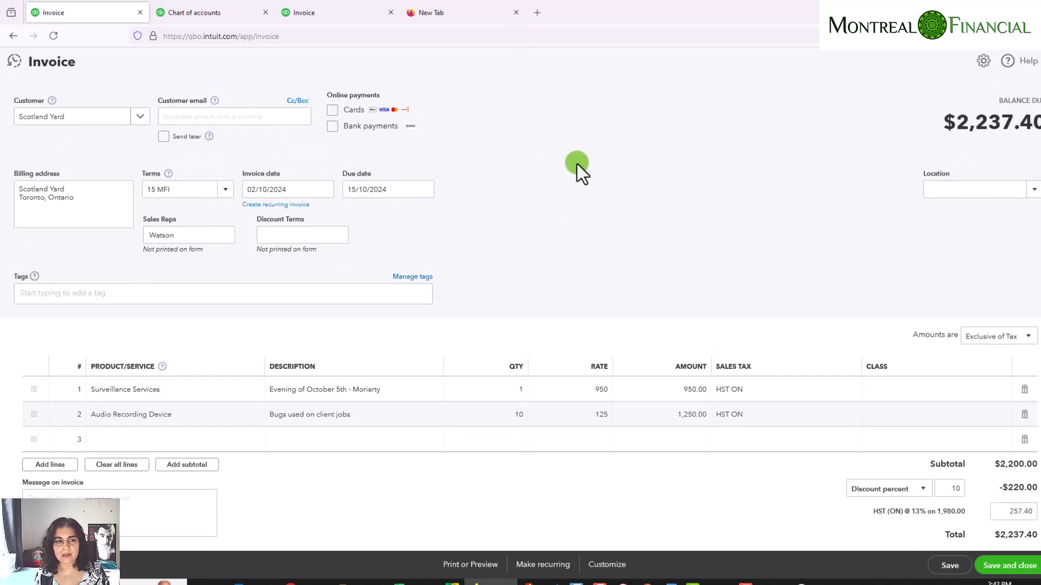
scroll(590, 221, down, 2)
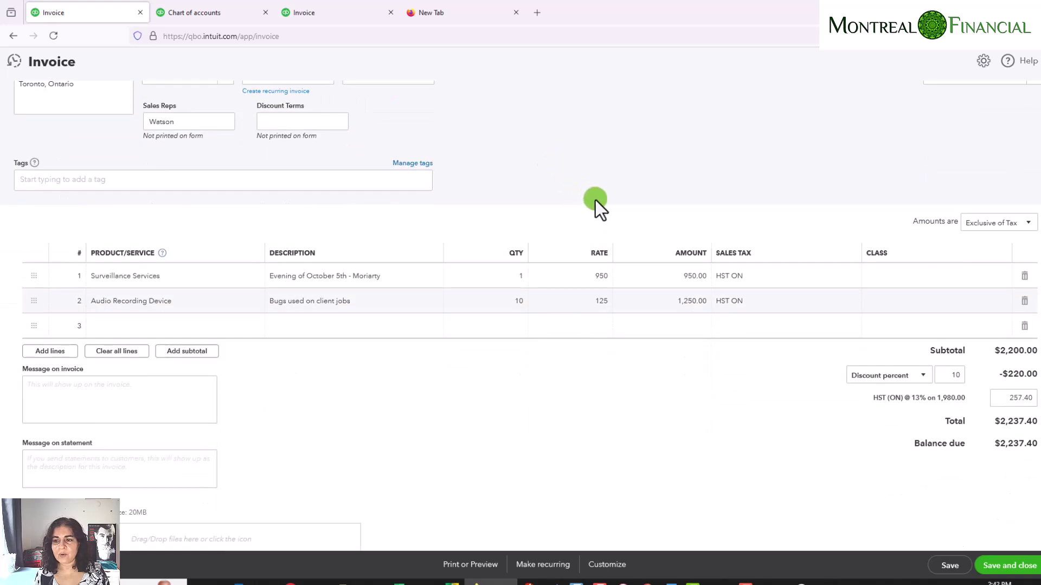
scroll(595, 200, up, 2)
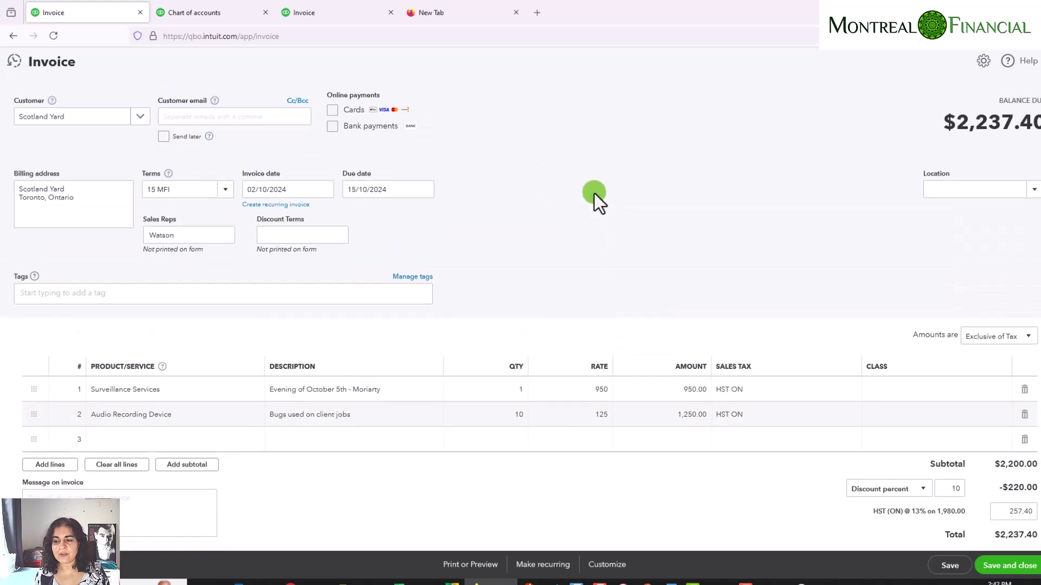
click(1017, 565)
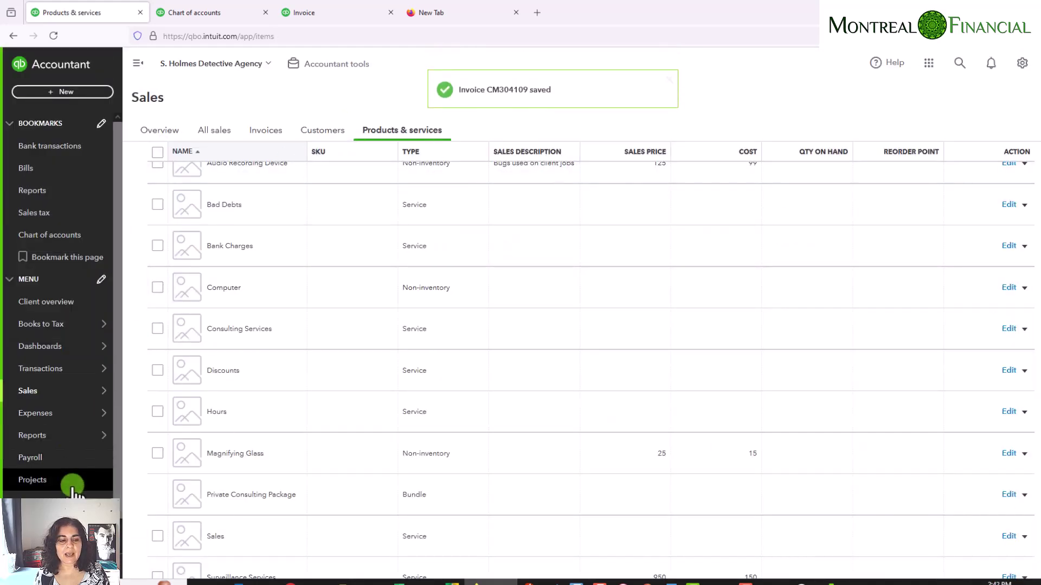
- Open the Profit and Loss custom report and run it for This Month, October 2024
click(142, 440)
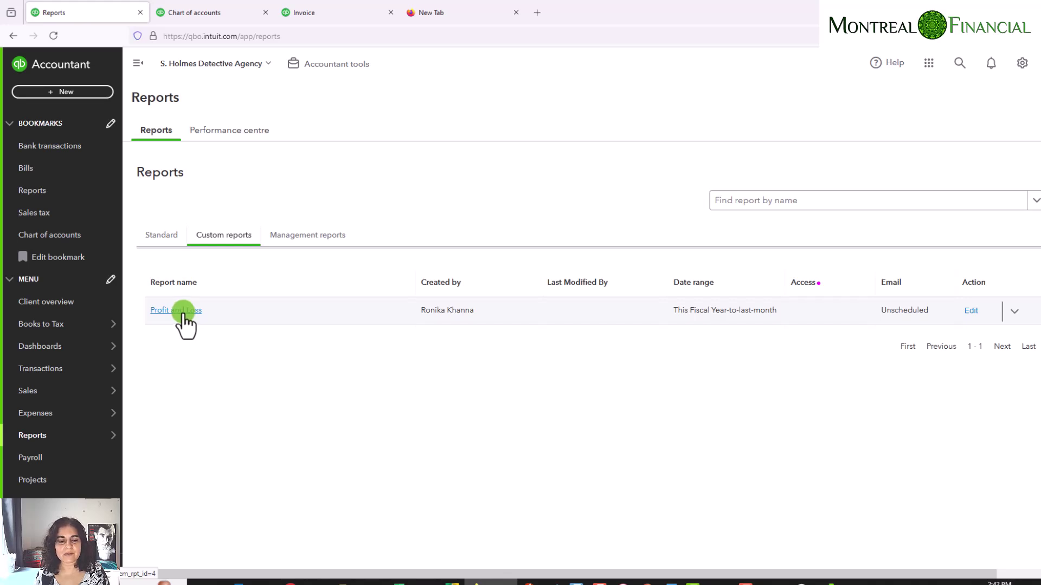
click(180, 311)
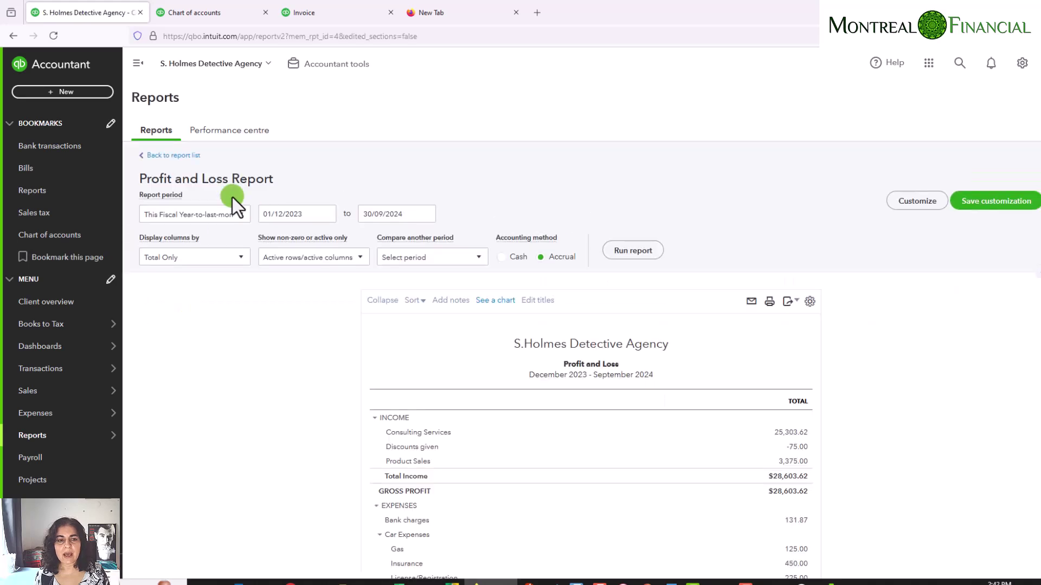
click(230, 214)
scroll(213, 306, up, 5)
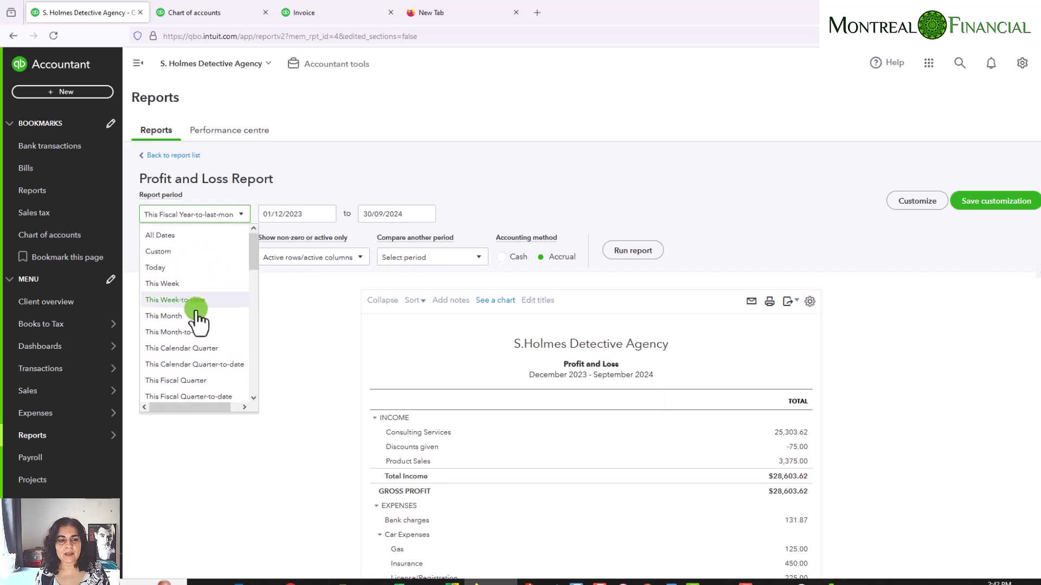
click(193, 319)
click(634, 255)
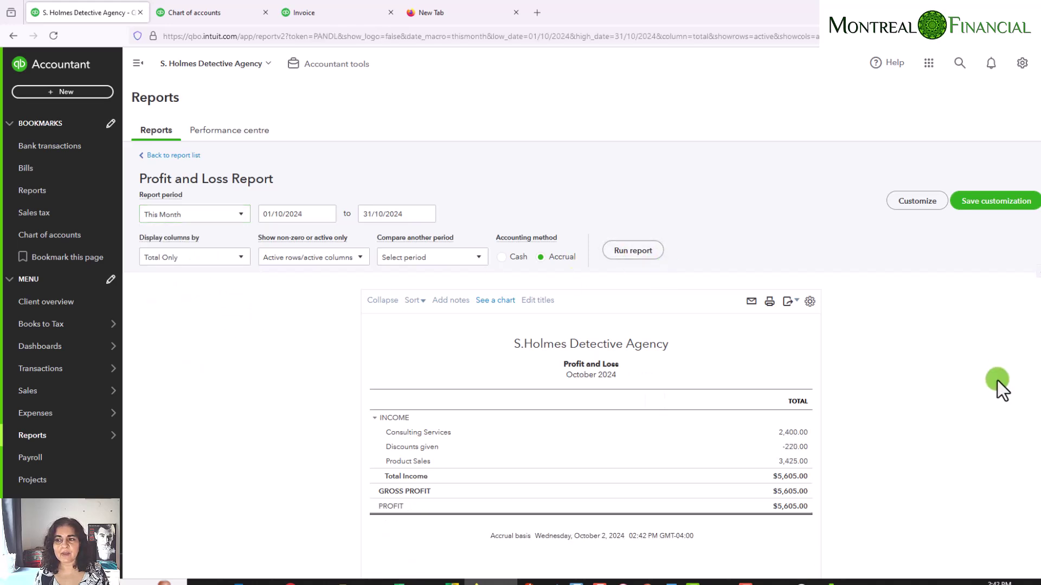
scroll(998, 381, down, 1)
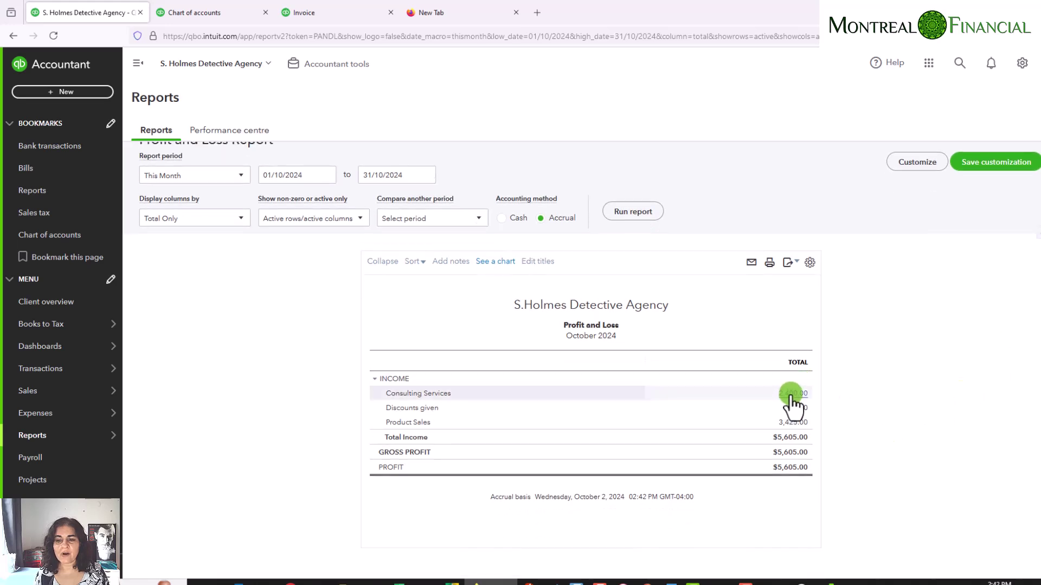
scroll(874, 427, up, 1)
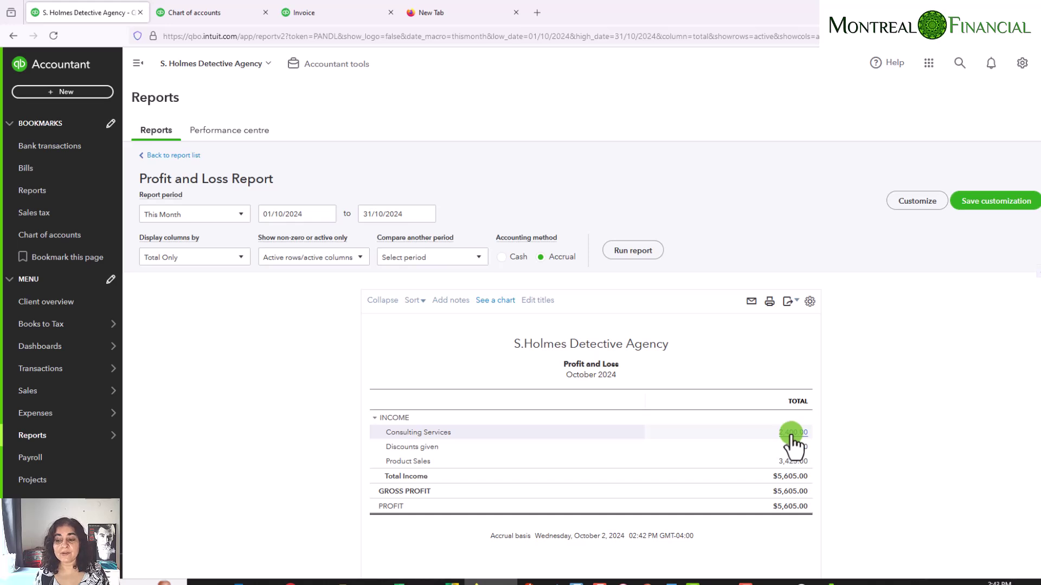
click(793, 432)
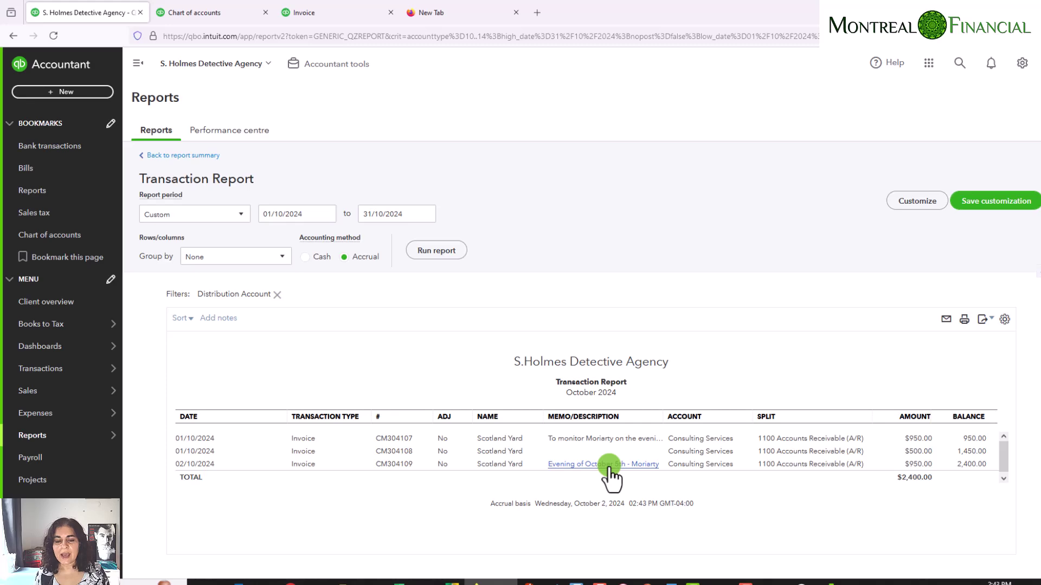
click(609, 467)
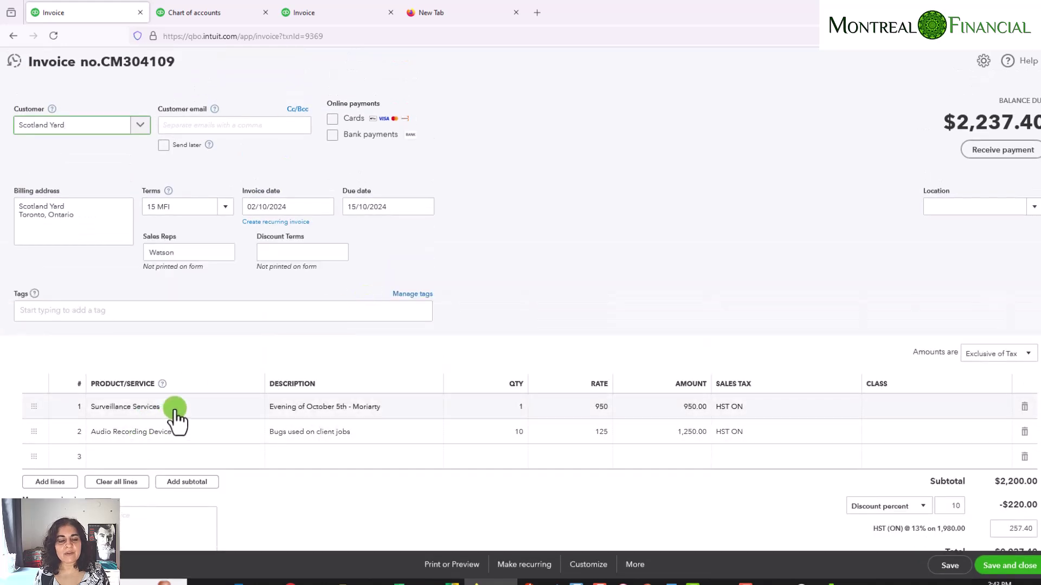
click(169, 416)
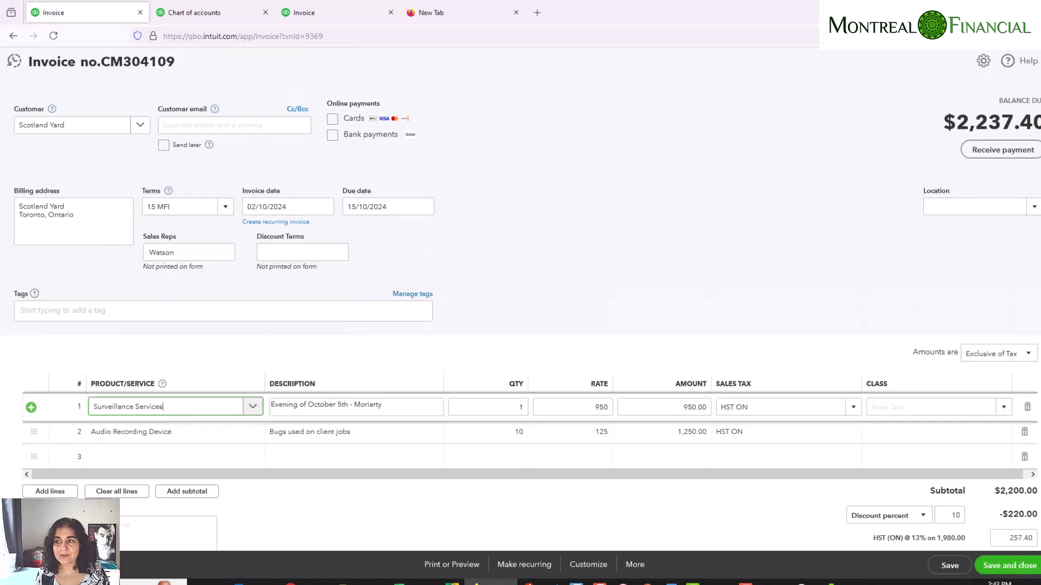
click(1038, 61)
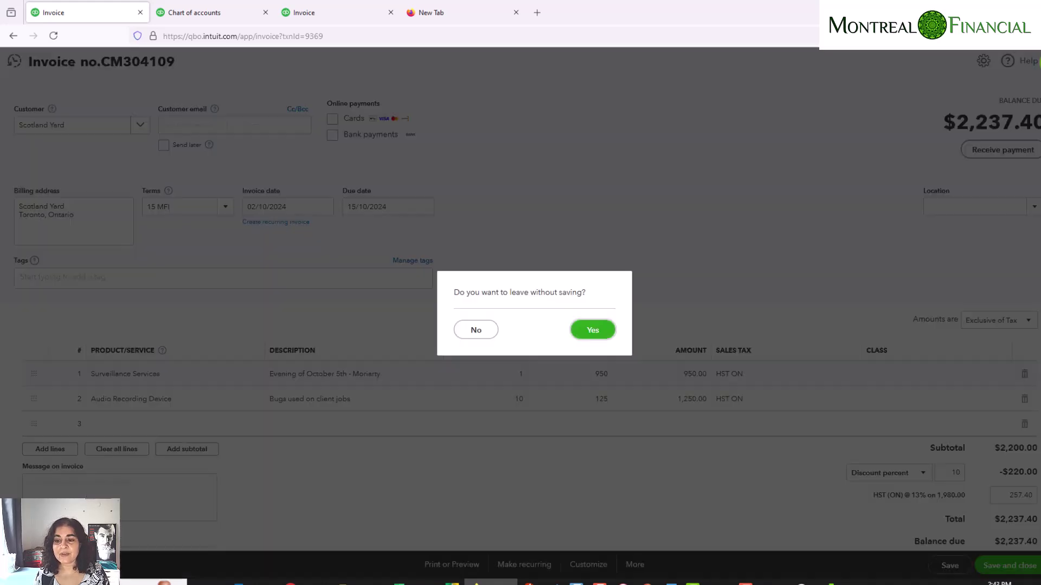
click(582, 337)
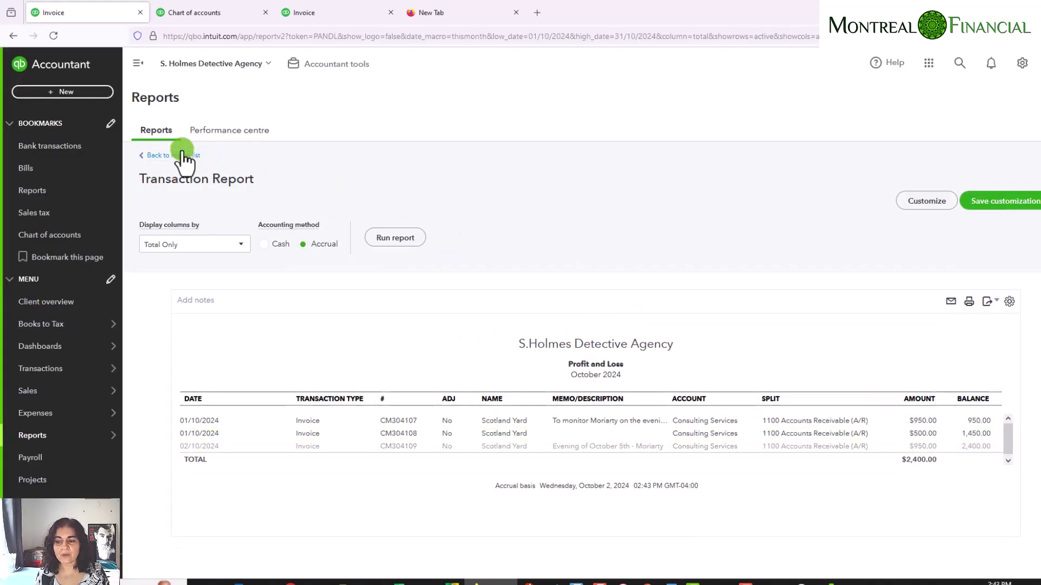
click(183, 157)
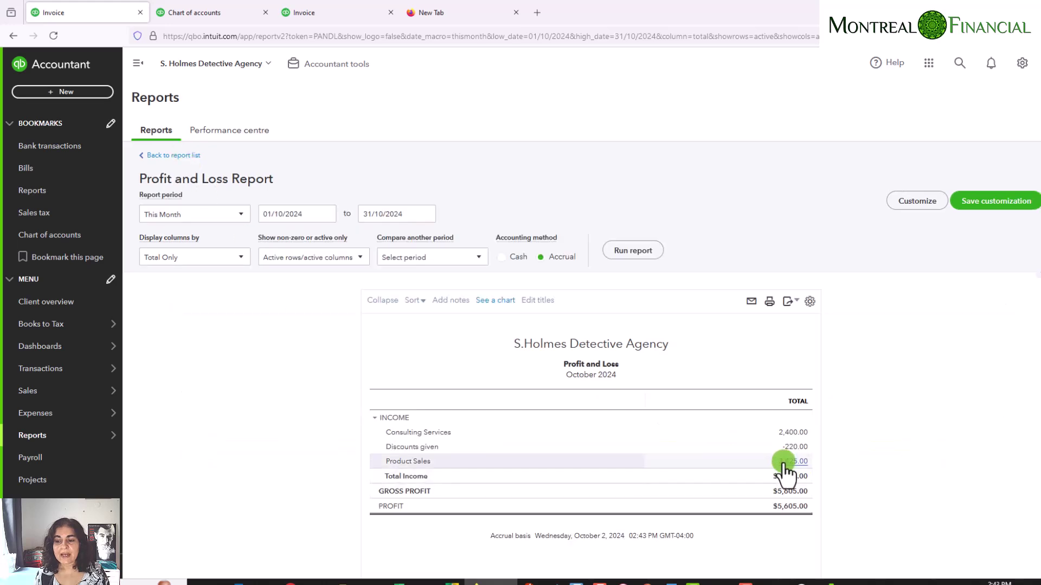
click(785, 463)
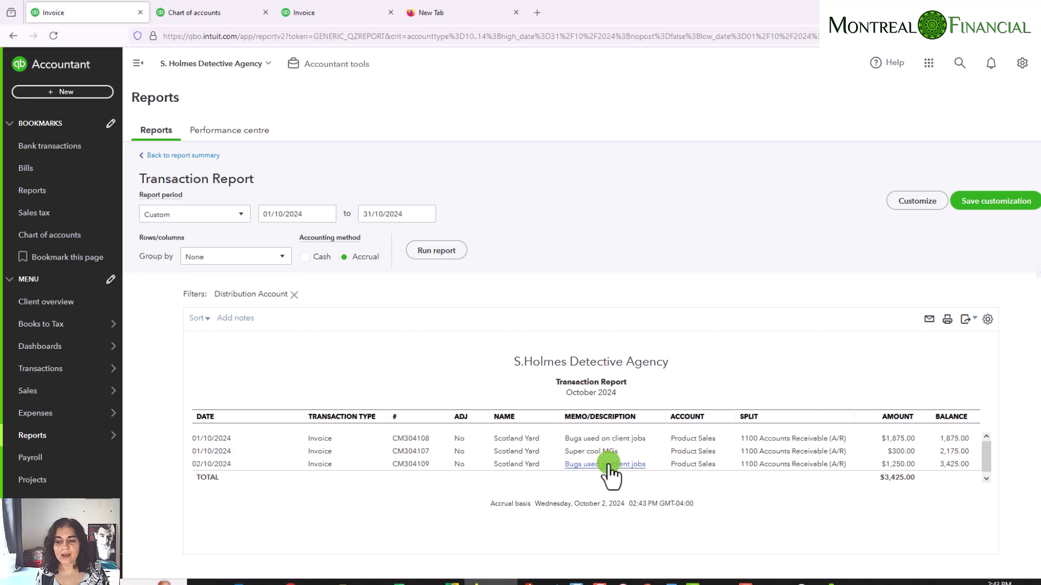
click(609, 465)
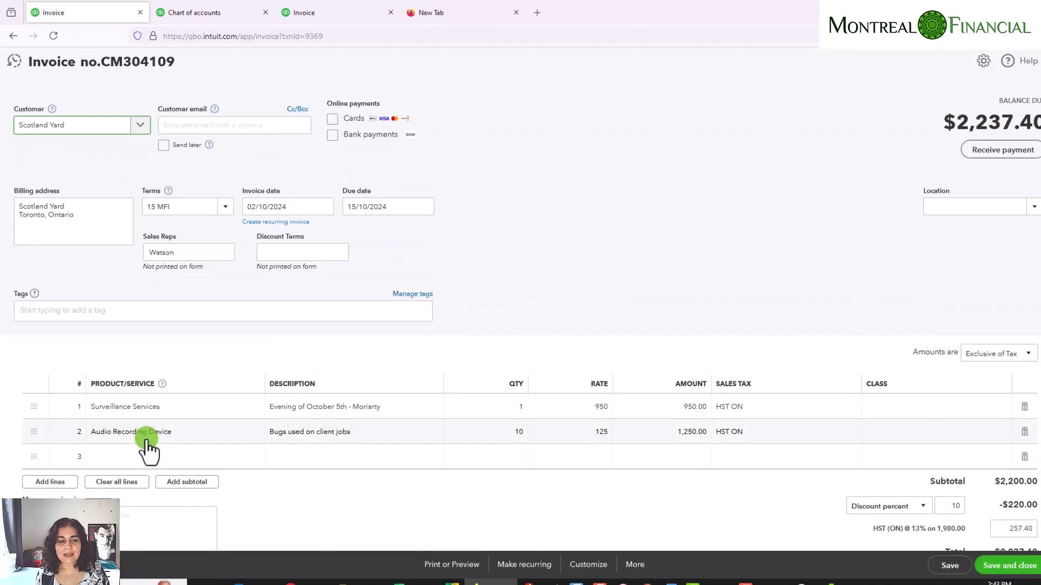
click(147, 449)
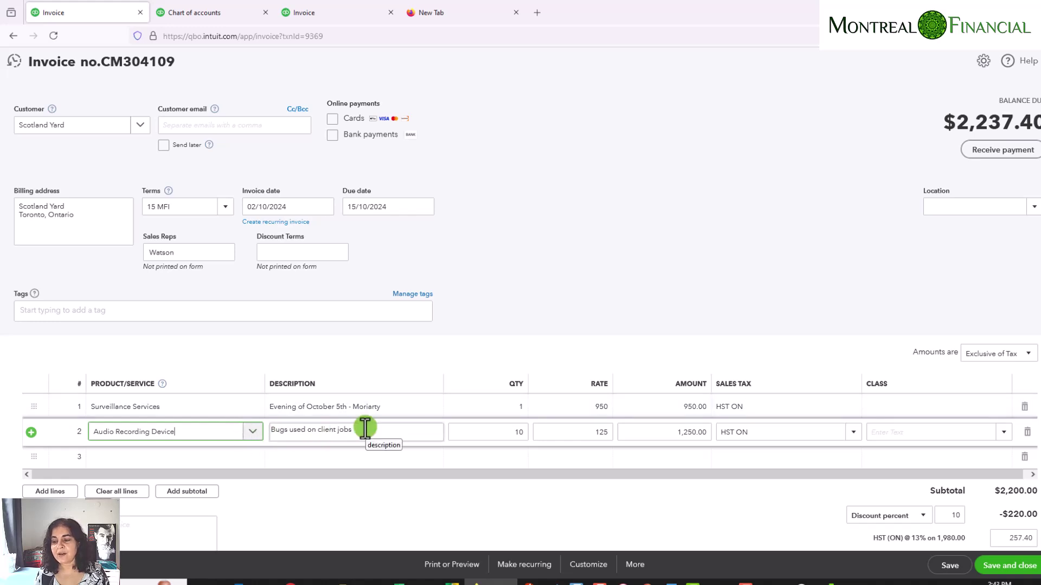
scroll(661, 370, down, 2)
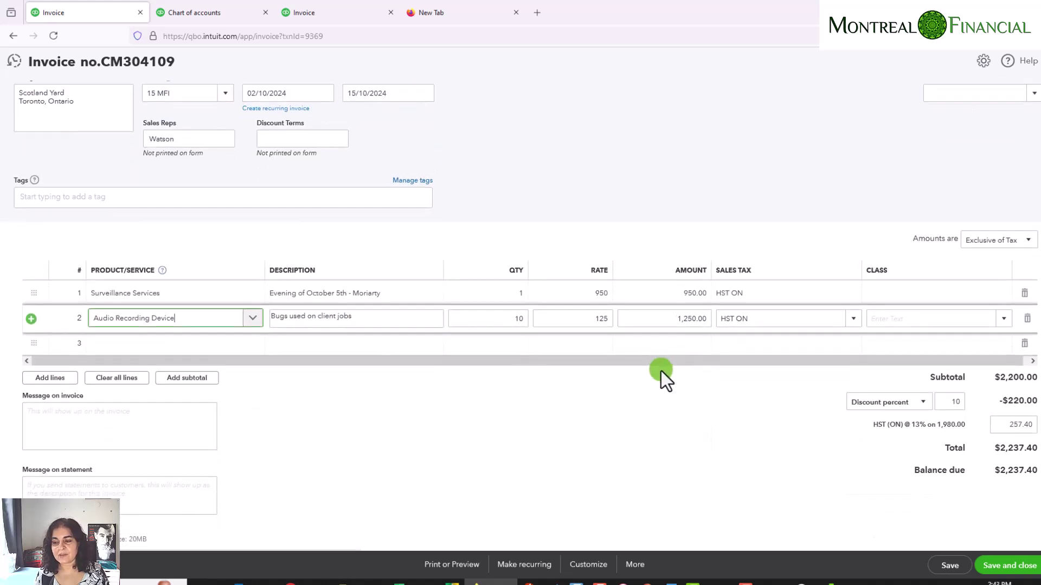
scroll(661, 371, up, 2)
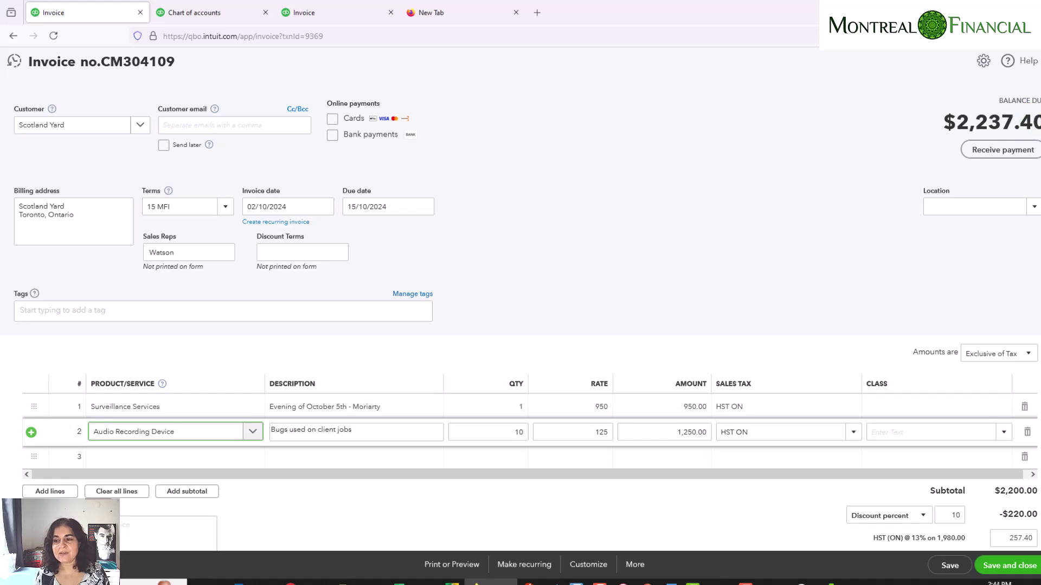
key(Escape)
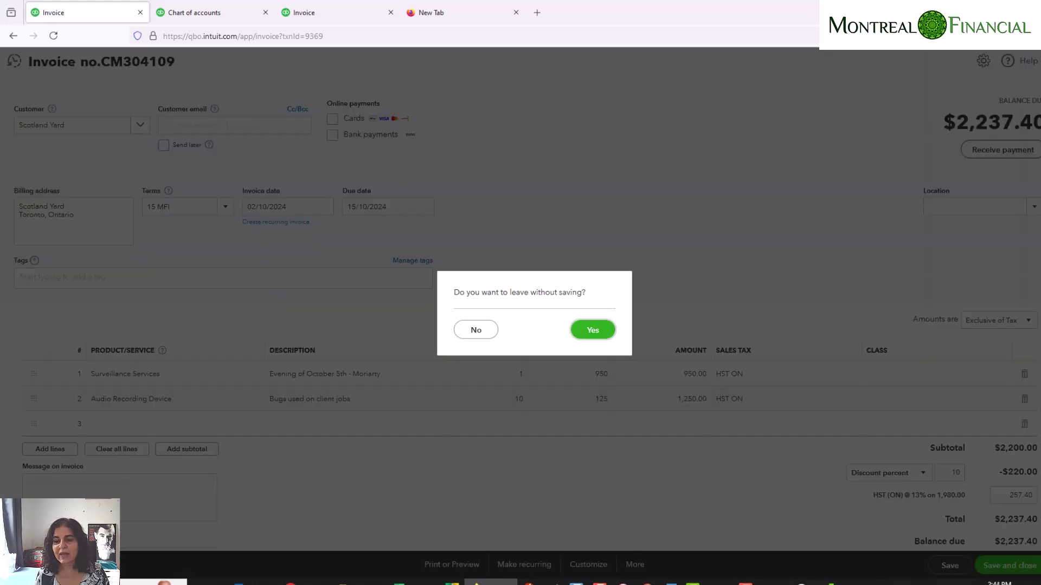
click(594, 331)
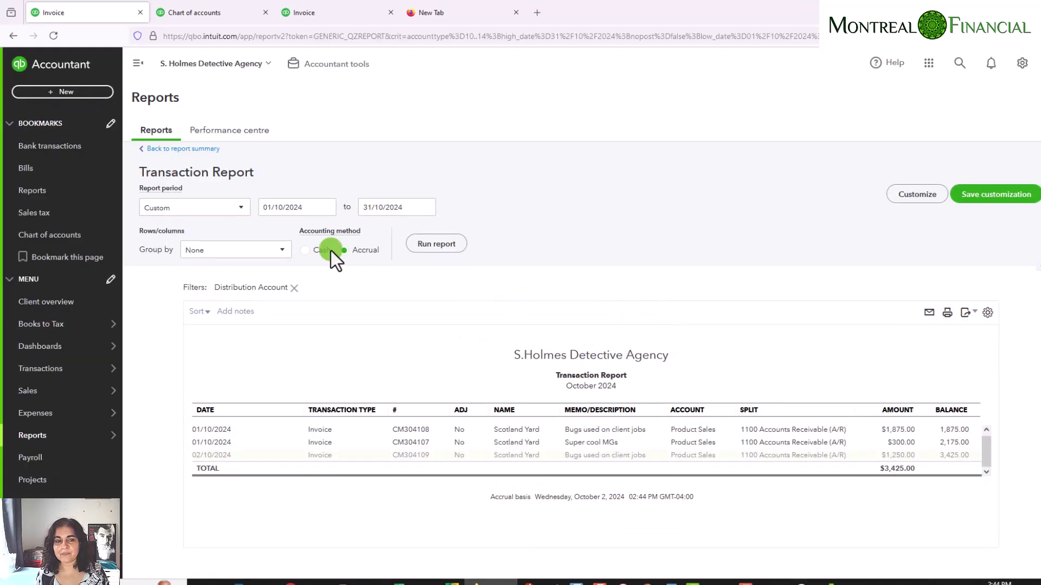
click(184, 149)
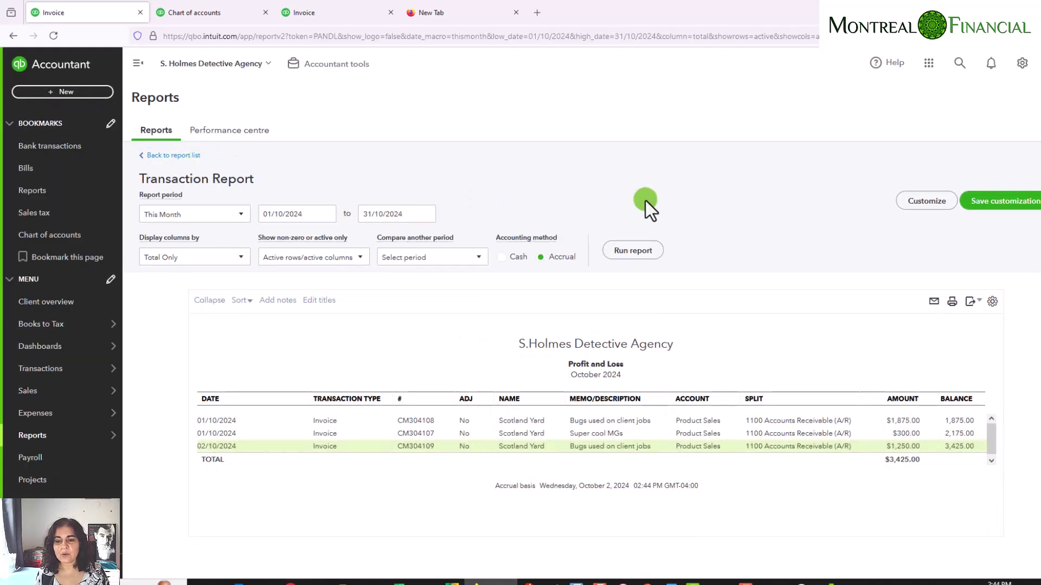
- Leave the Profit and Loss report and return to the full Reports list
scroll(703, 353, down, 1)
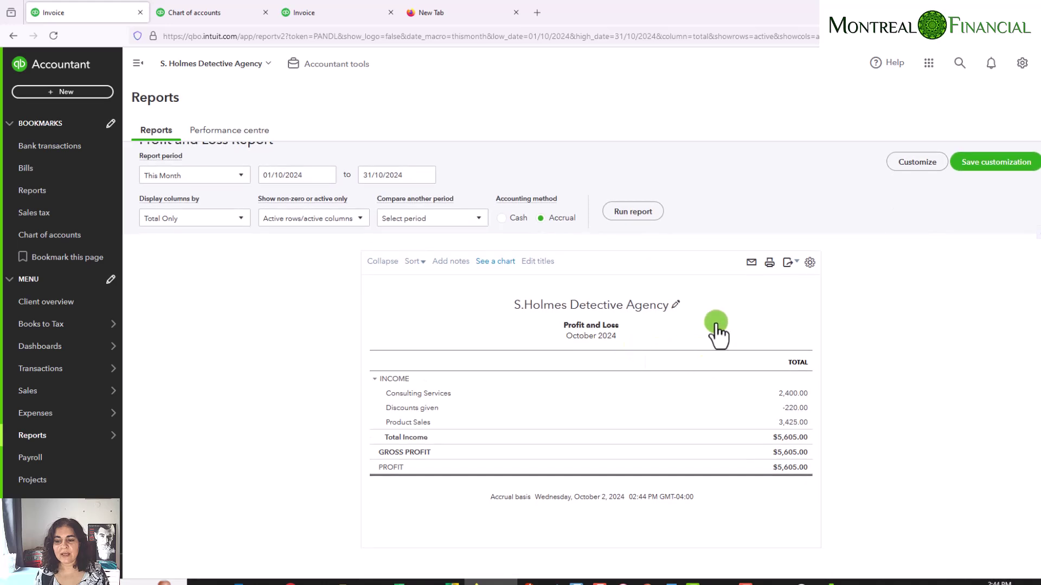
scroll(865, 379, up, 1)
scroll(863, 388, up, 1)
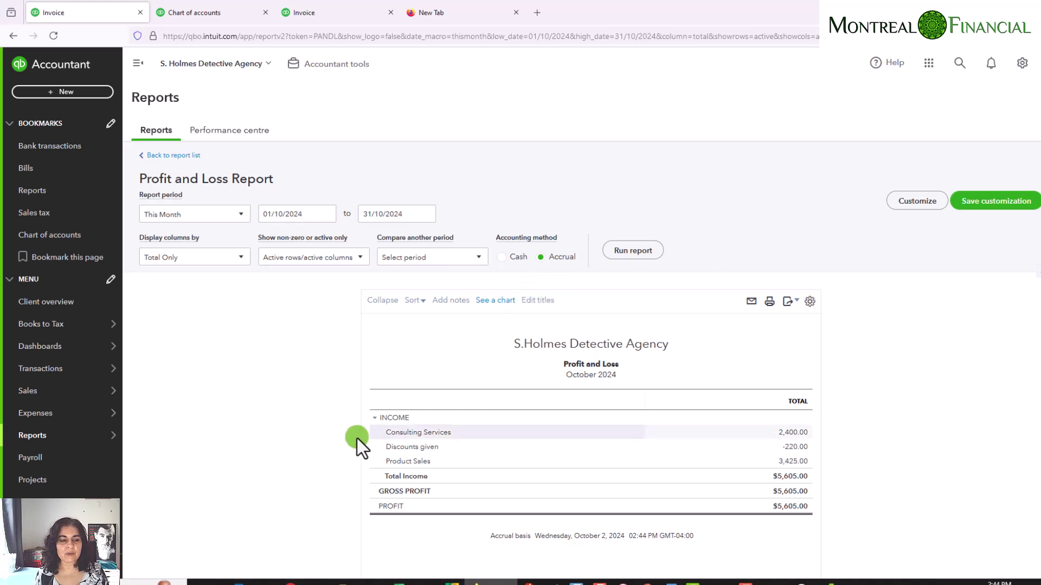
mouse_move(62, 440)
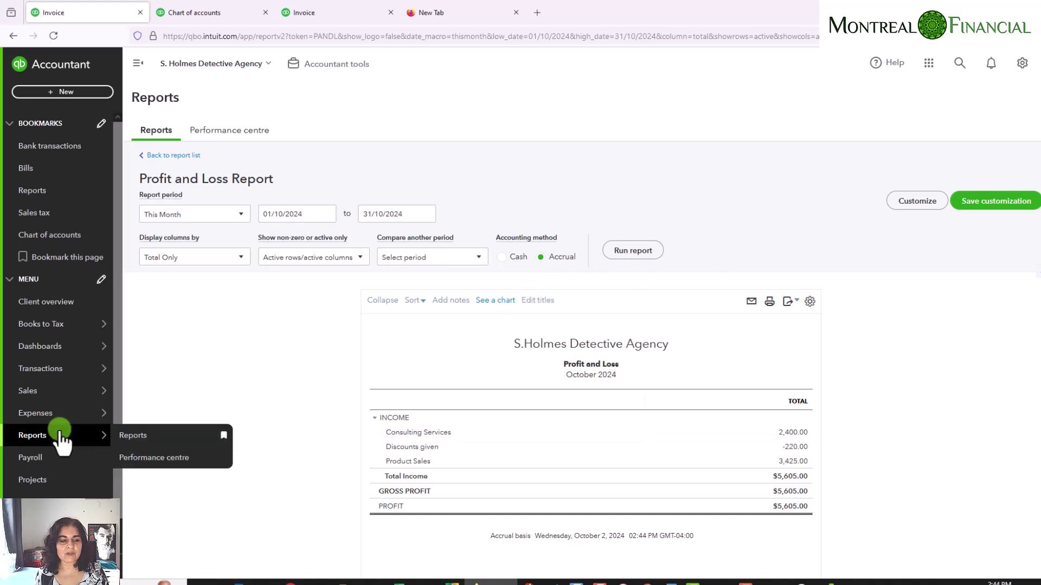
click(124, 438)
- Search reports for 'service' and scroll to the Sales and customers section
click(762, 201)
text(p)
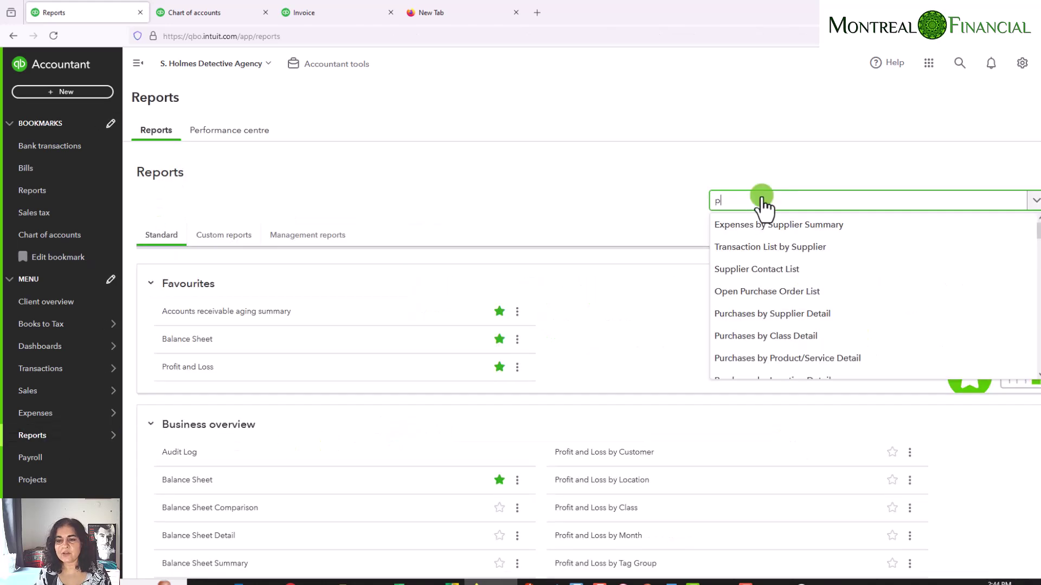
text(roduct)
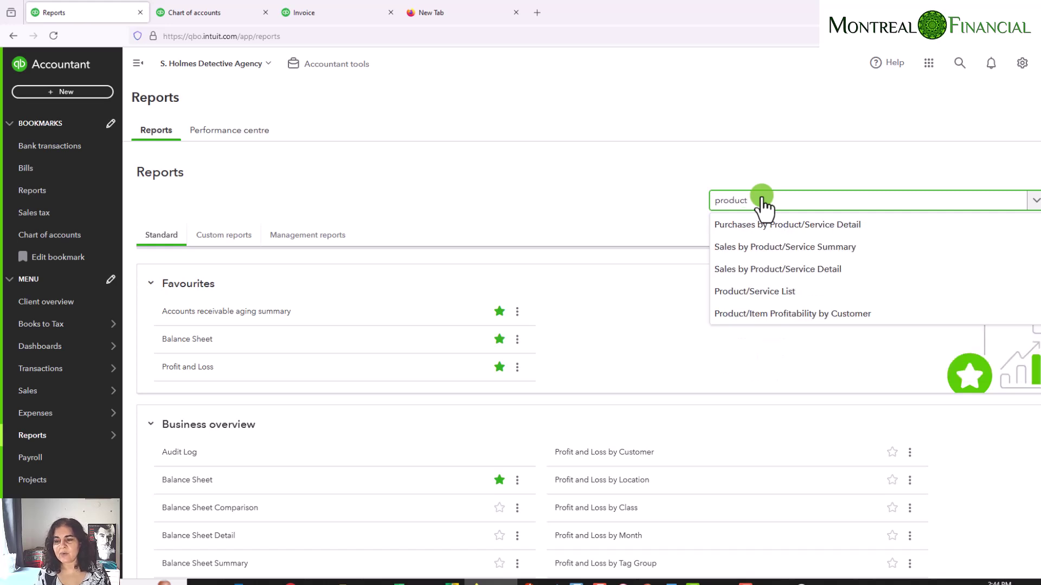
click(762, 200)
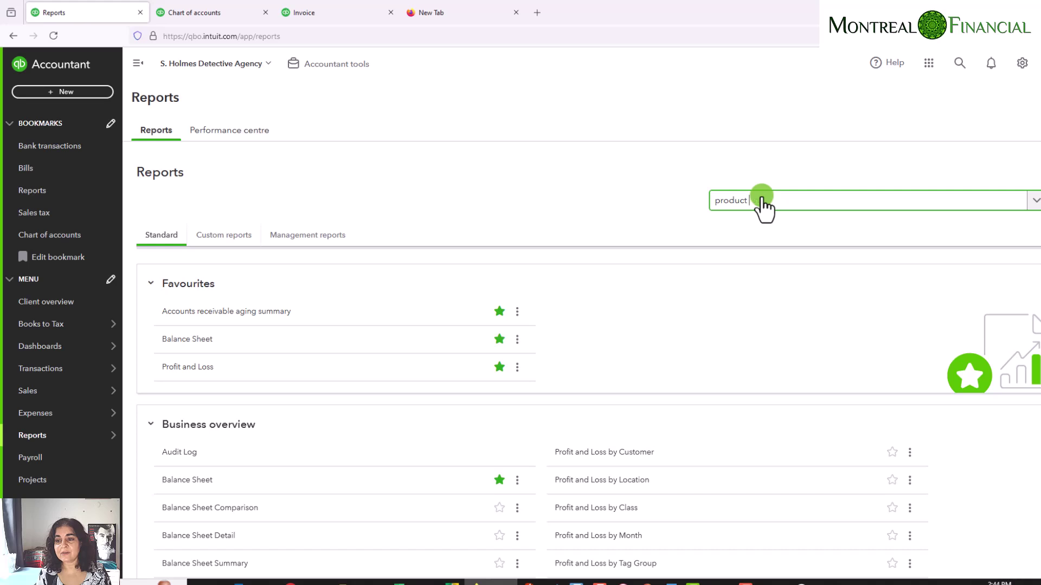
click(762, 200)
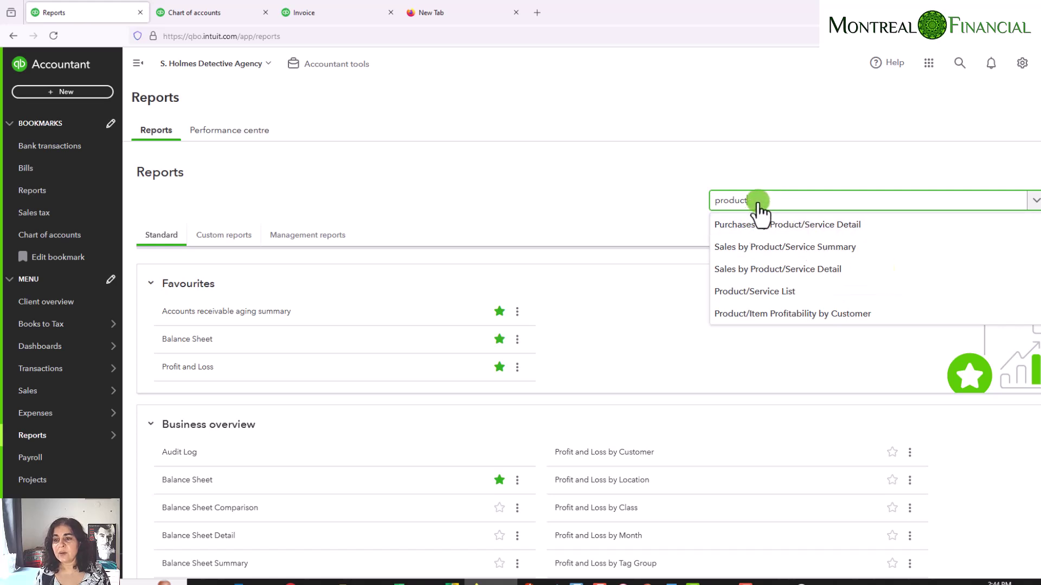
drag(757, 203, 684, 204)
text(service)
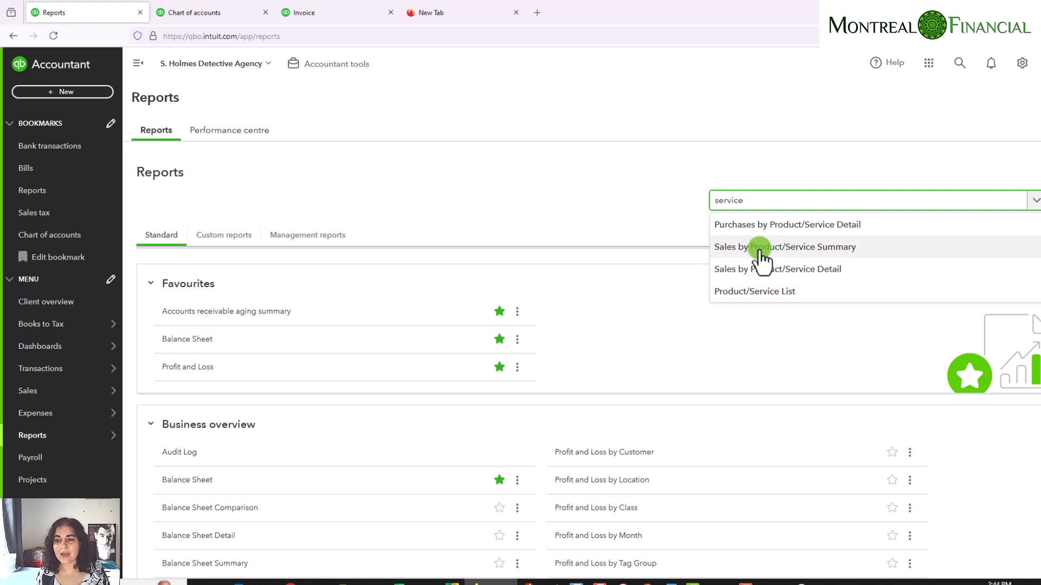
click(496, 195)
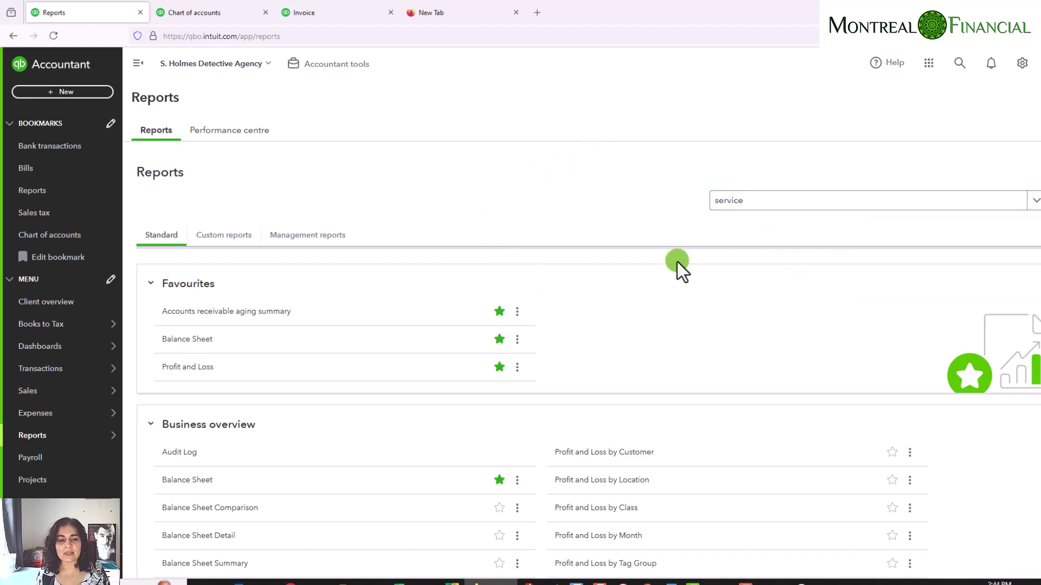
scroll(678, 262, down, 15)
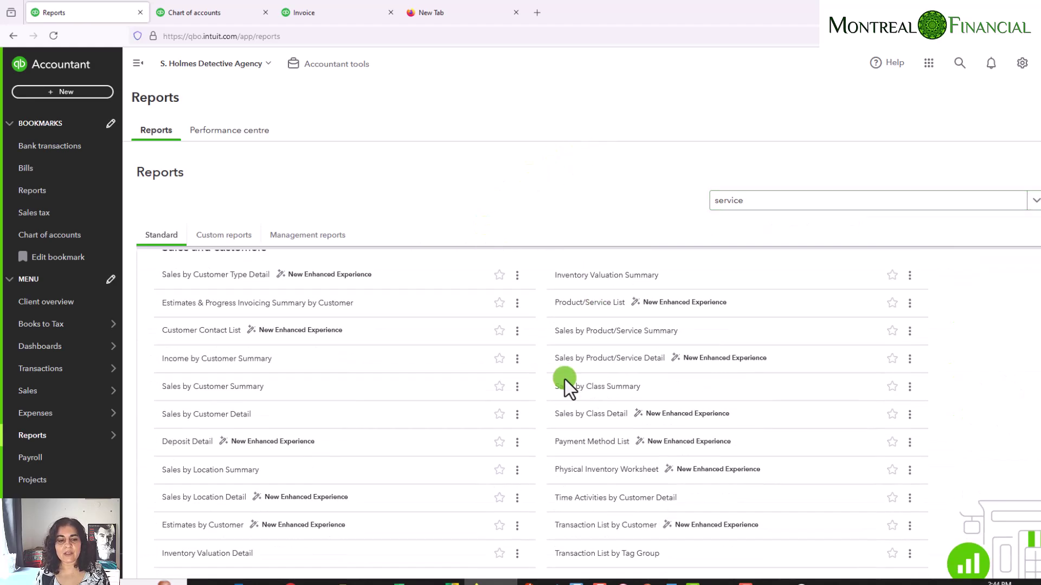
scroll(347, 405, down, 1)
scroll(347, 405, down, 1)
scroll(347, 405, up, 1)
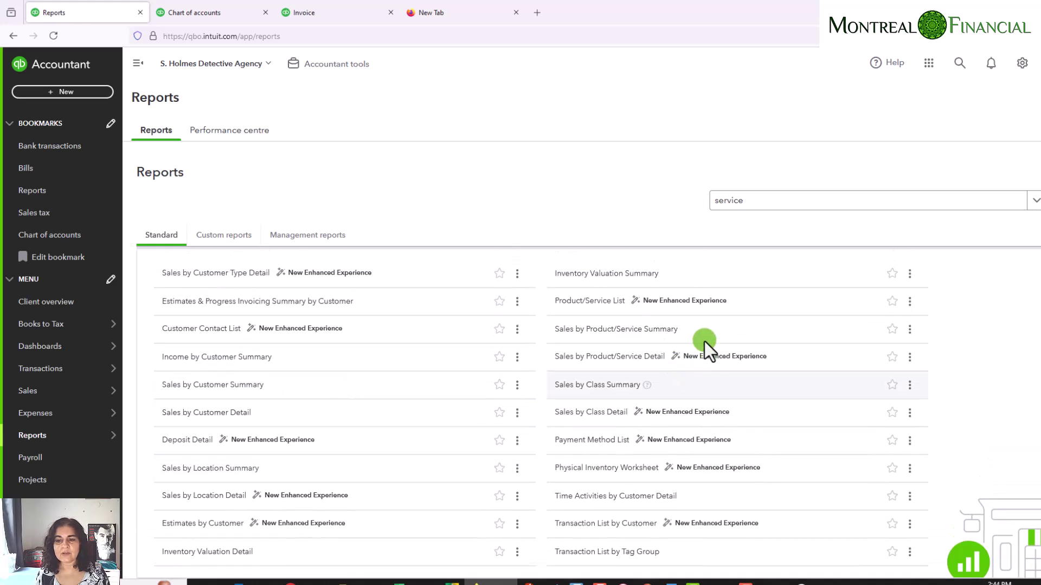
- Open Sales by Product/Service Summary and drill into the Not Specified quantity of -2,200.00
click(642, 329)
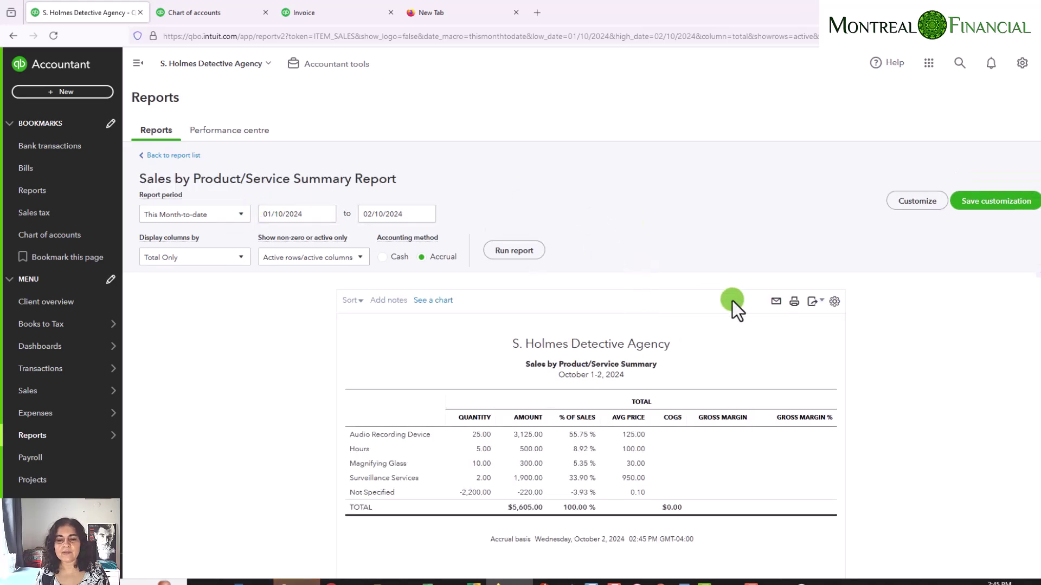
scroll(733, 301, down, 1)
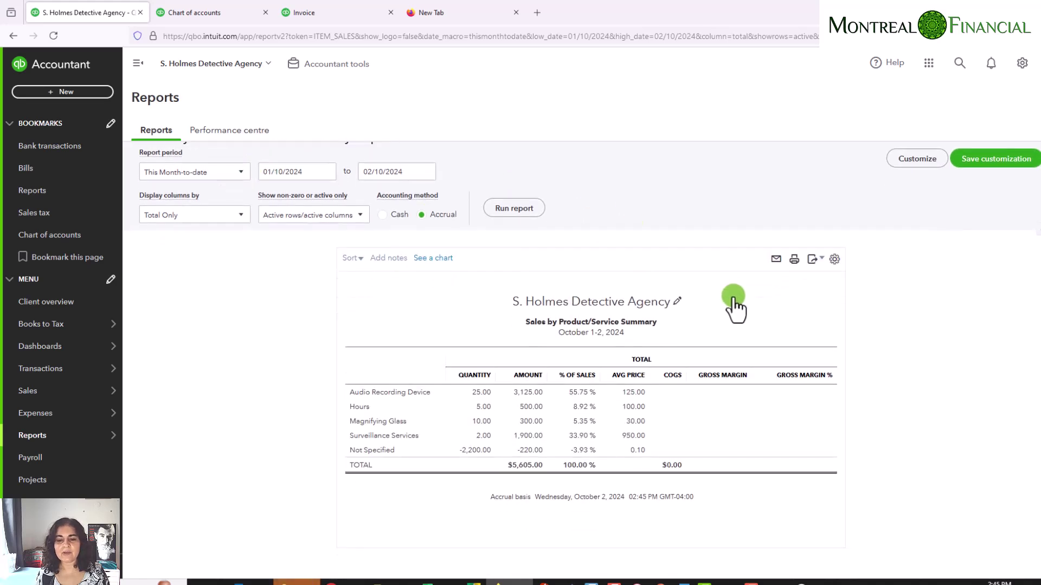
click(477, 453)
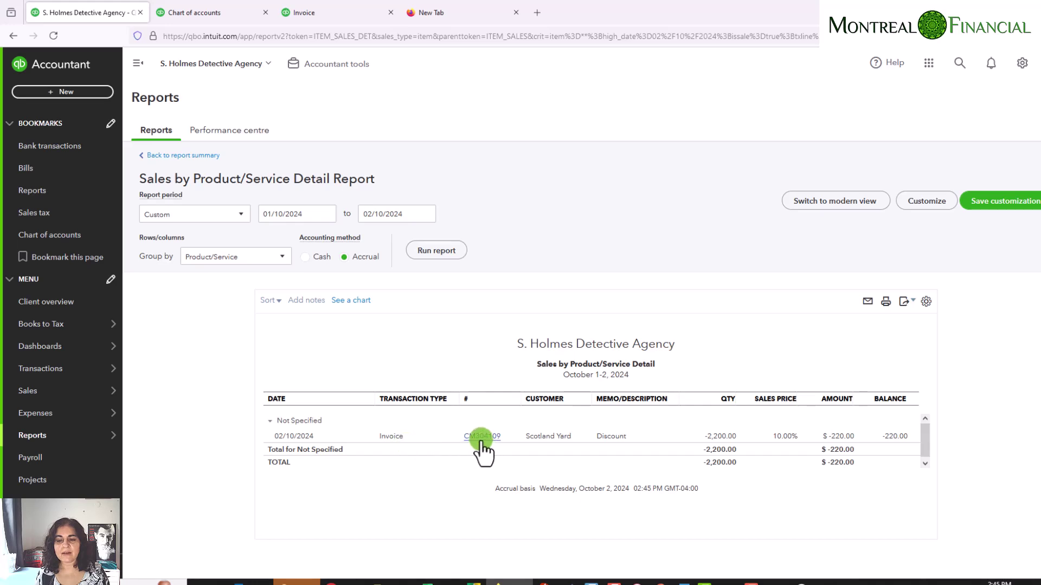
- Open the Scotland Yard invoice and confirm its 10% discount stays a percentage
click(480, 438)
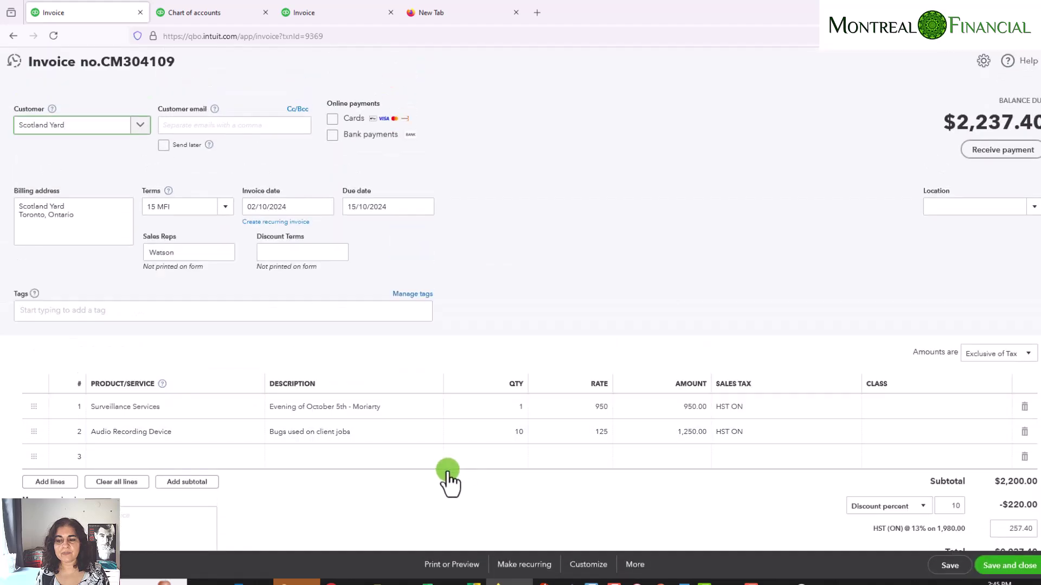
click(946, 508)
scroll(699, 464, down, 1)
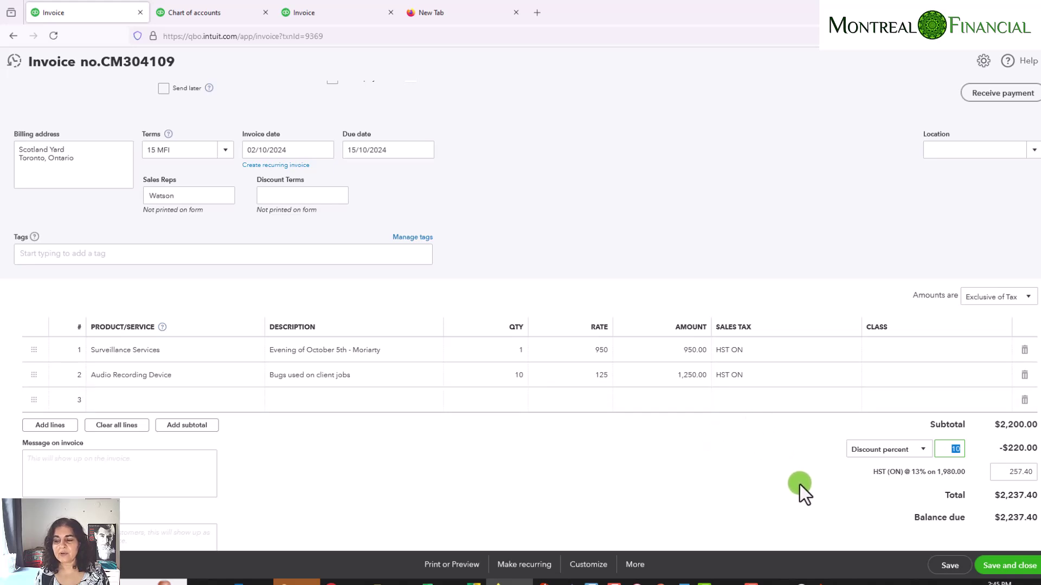
click(920, 461)
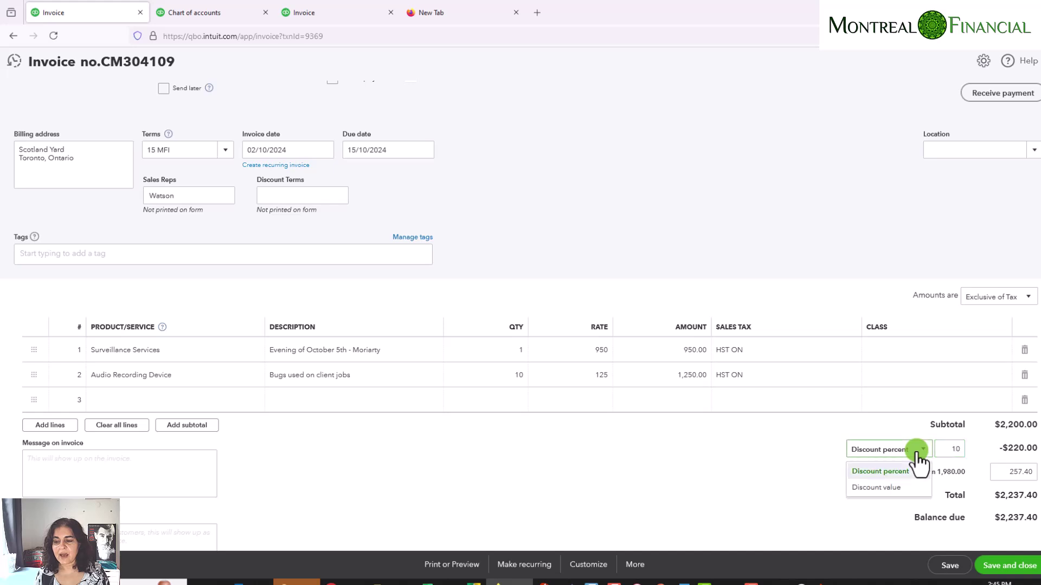
click(920, 461)
- Add a third line item, Discounts, with a rate of -220
click(156, 401)
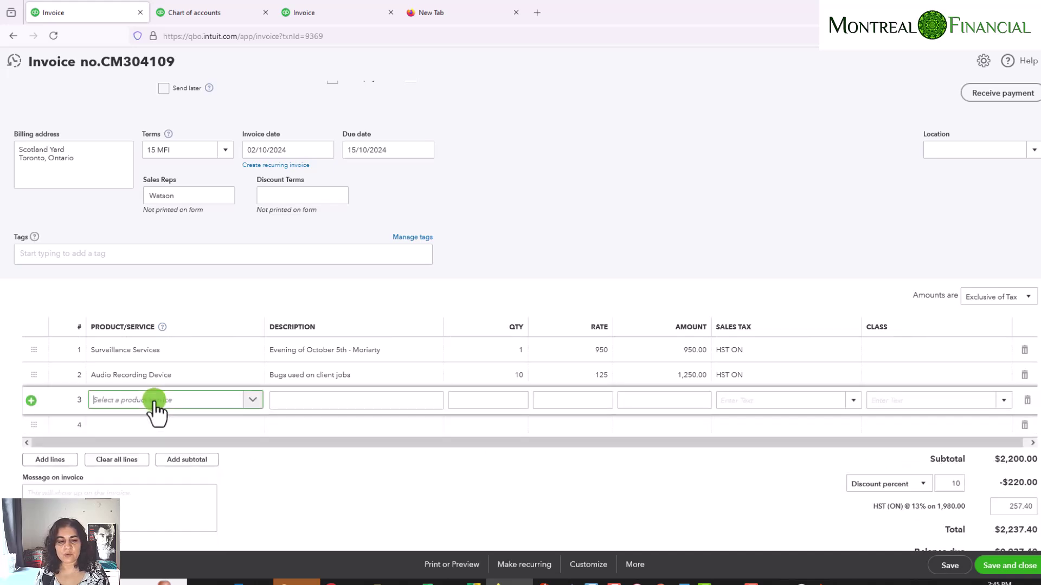
text(disc)
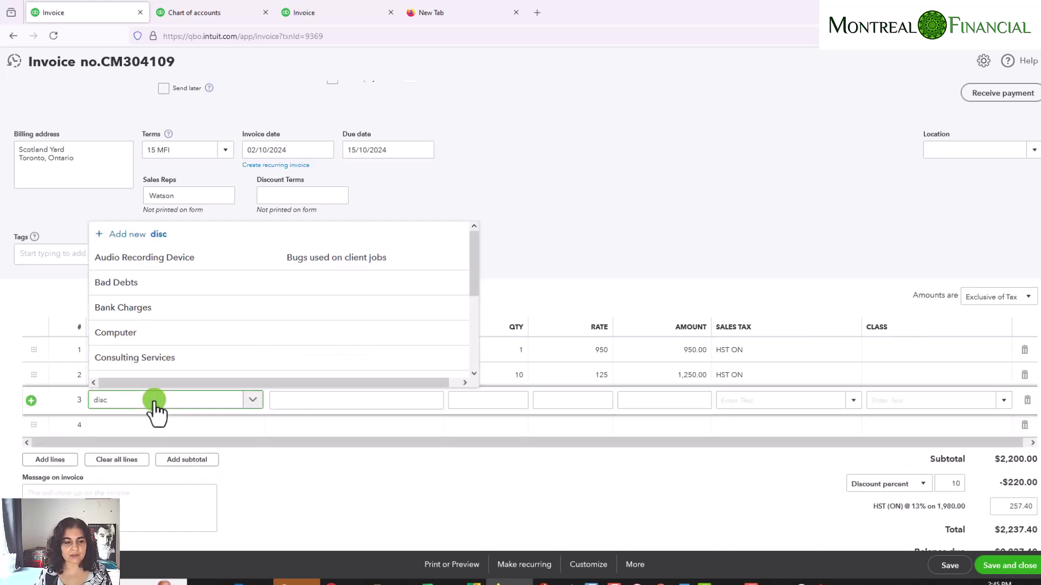
click(142, 380)
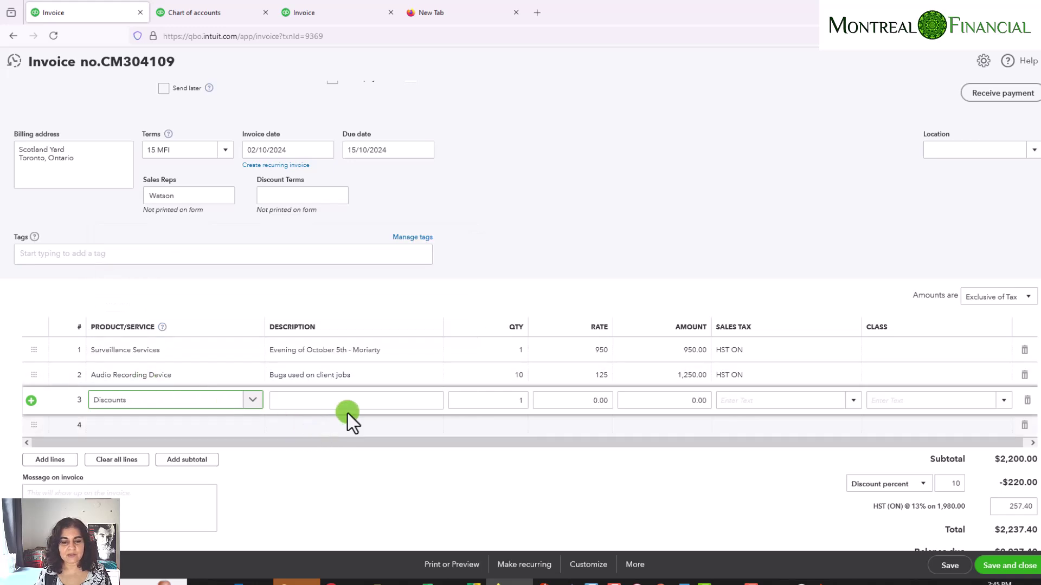
click(397, 403)
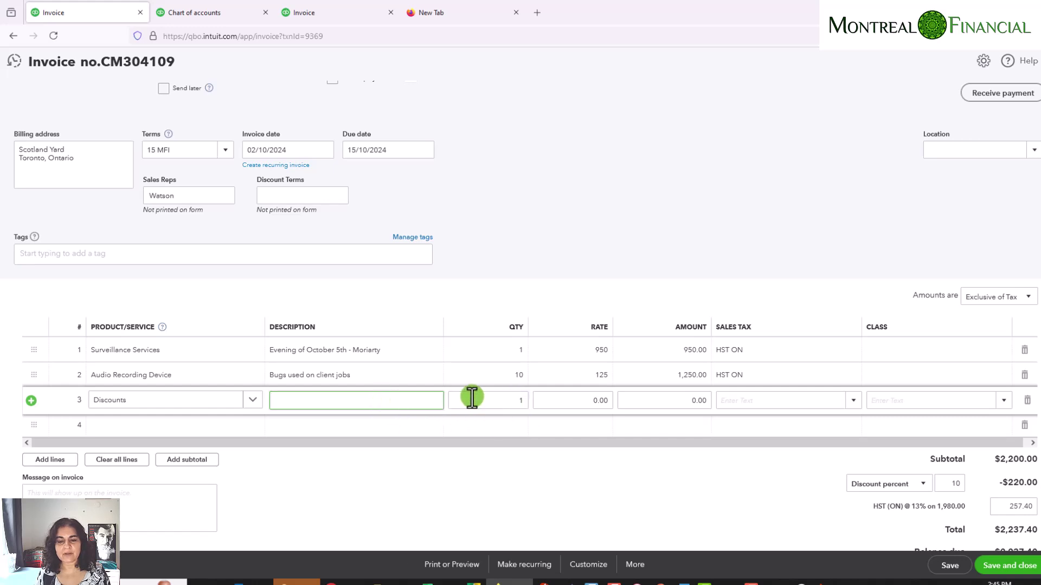
drag(573, 401, 615, 402)
text(-)
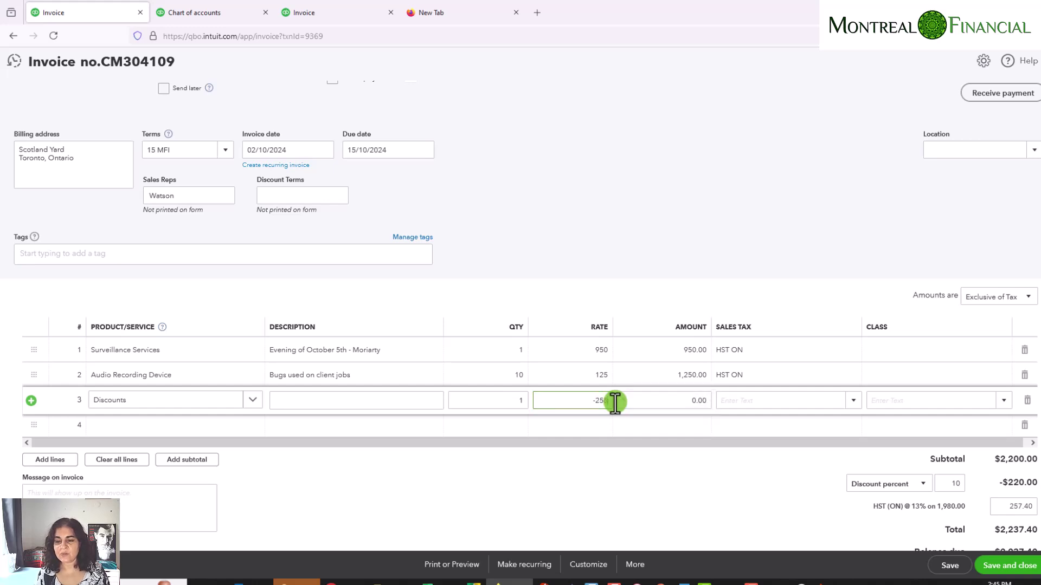
text(220)
key(Tab)
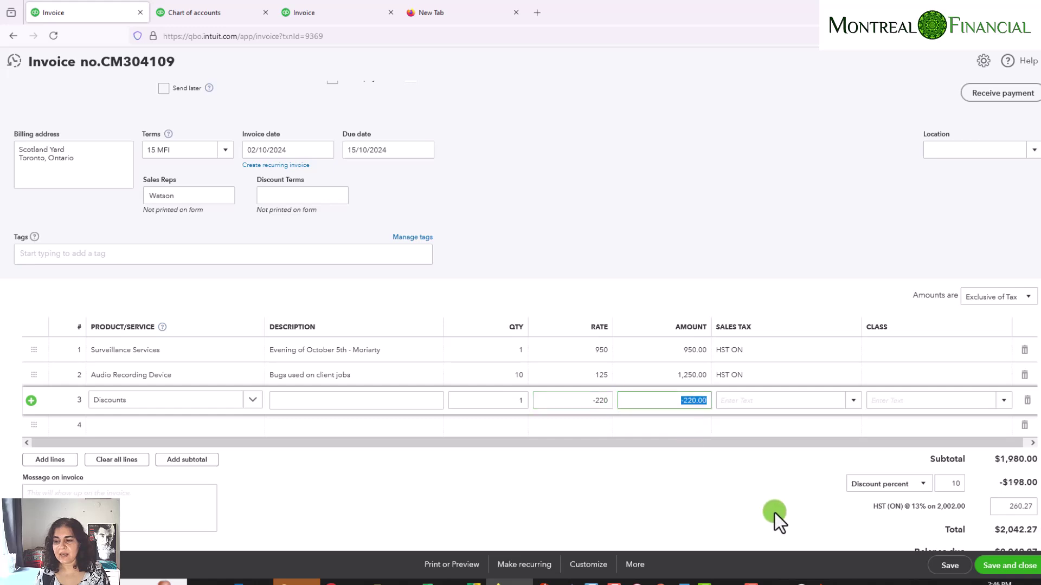
- Change the invoice's discount percent from 10 to 0
click(941, 481)
click(940, 481)
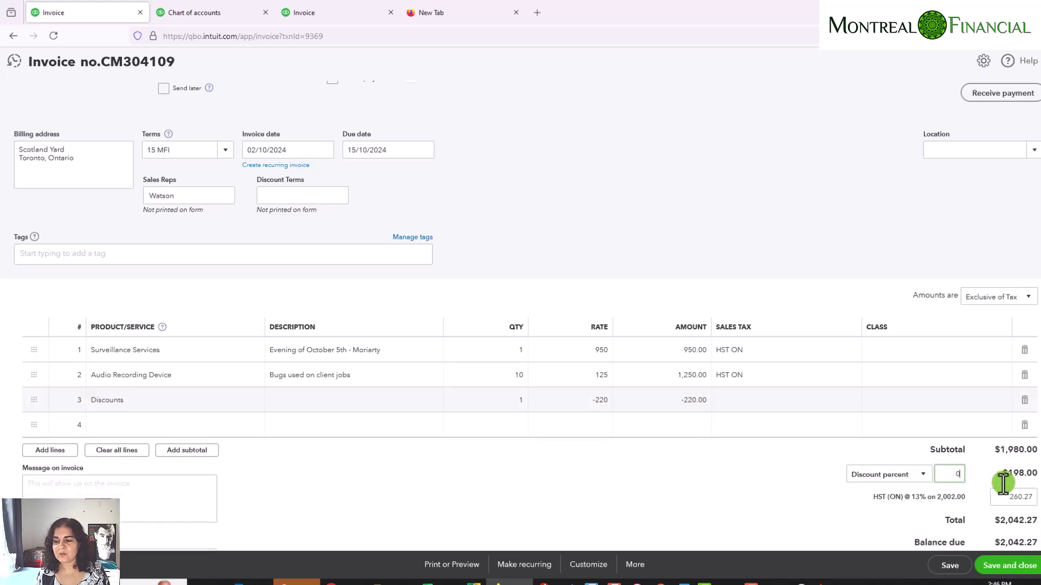
text(0)
click(760, 496)
scroll(779, 443, down, 2)
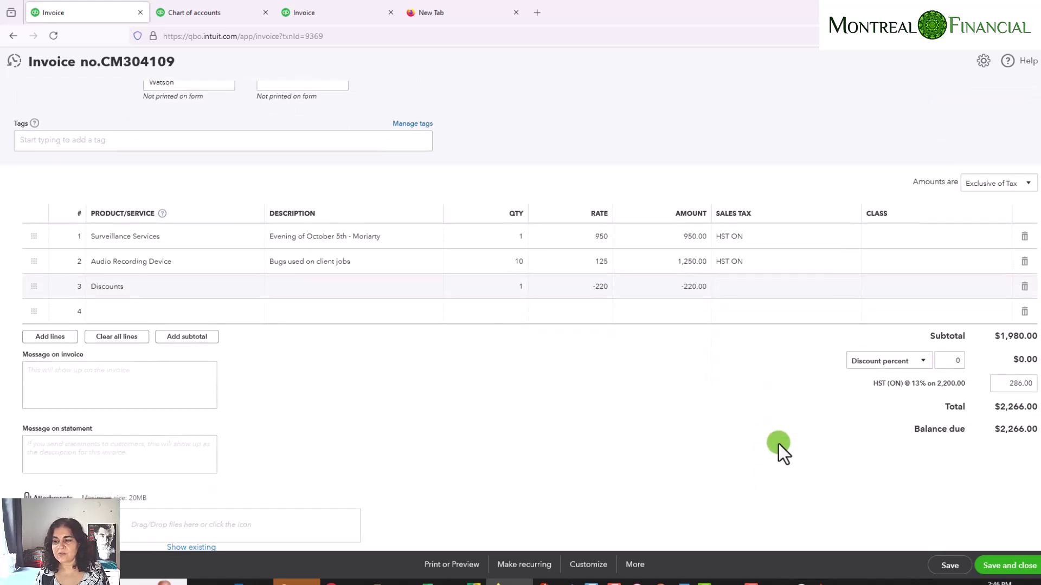
scroll(778, 444, up, 1)
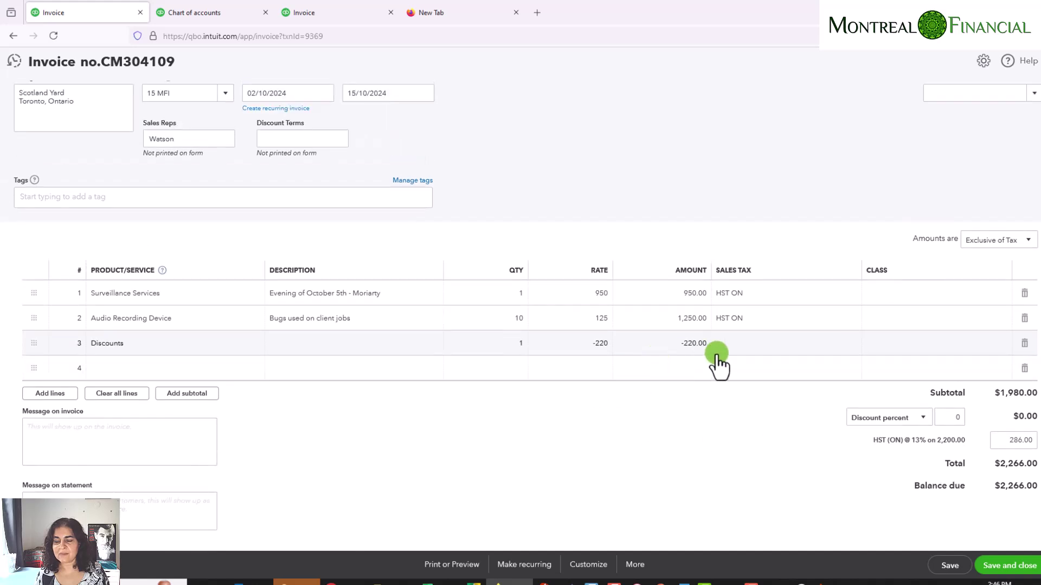
- Set the Discounts line's tax to HST ON, then save and close the invoice
click(731, 345)
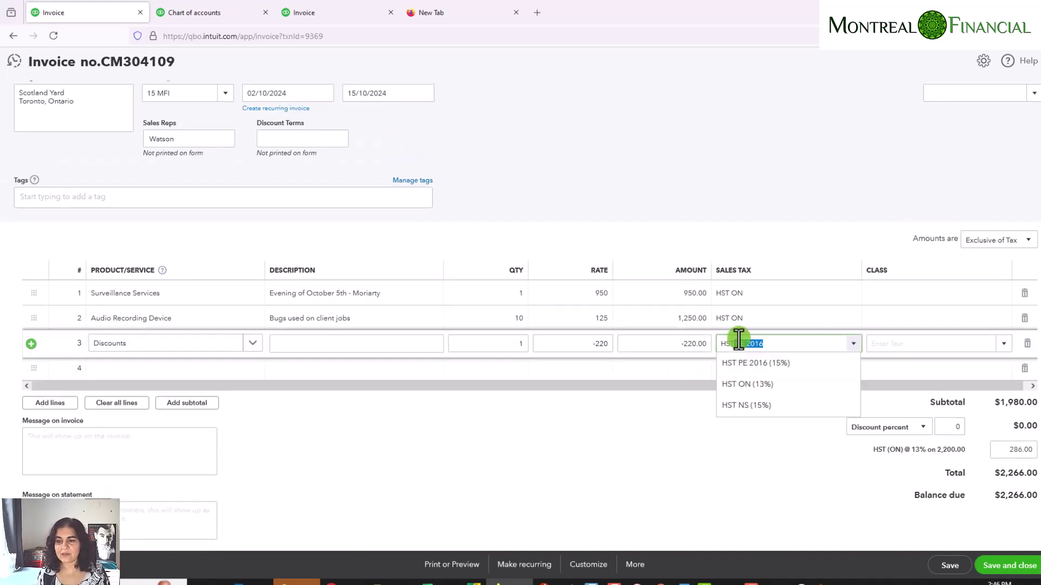
click(737, 386)
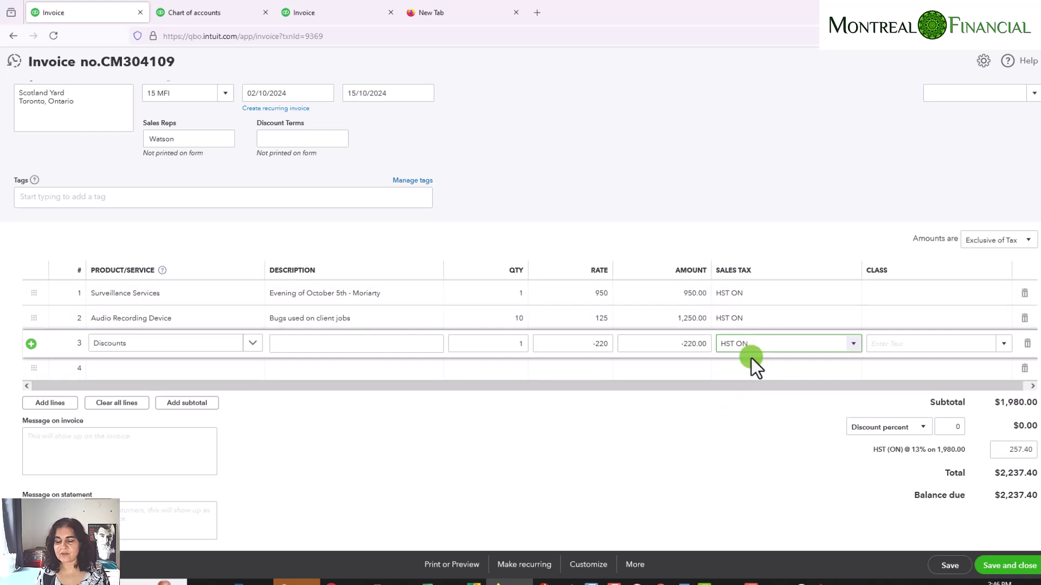
click(740, 372)
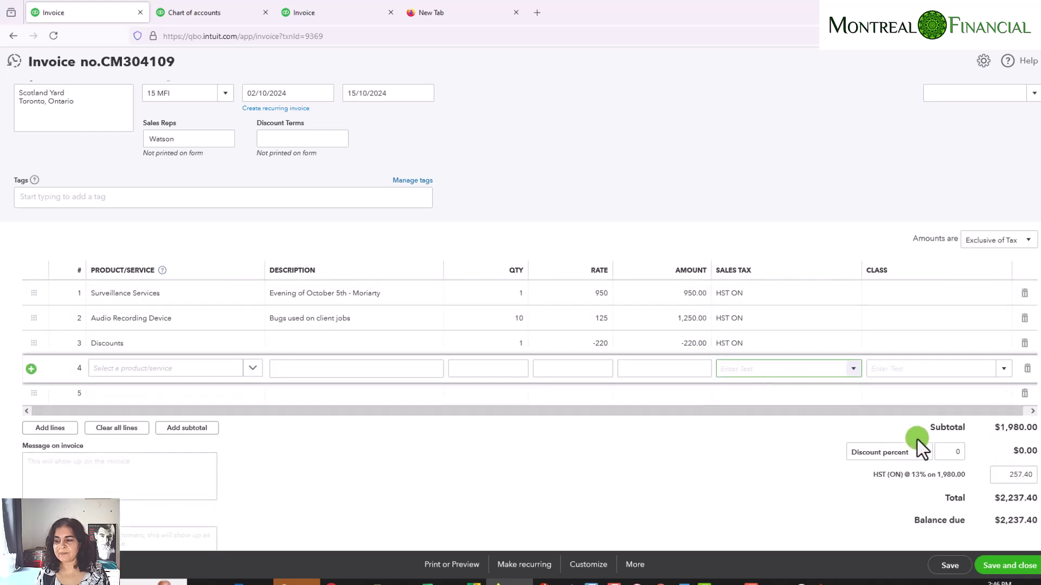
click(1007, 568)
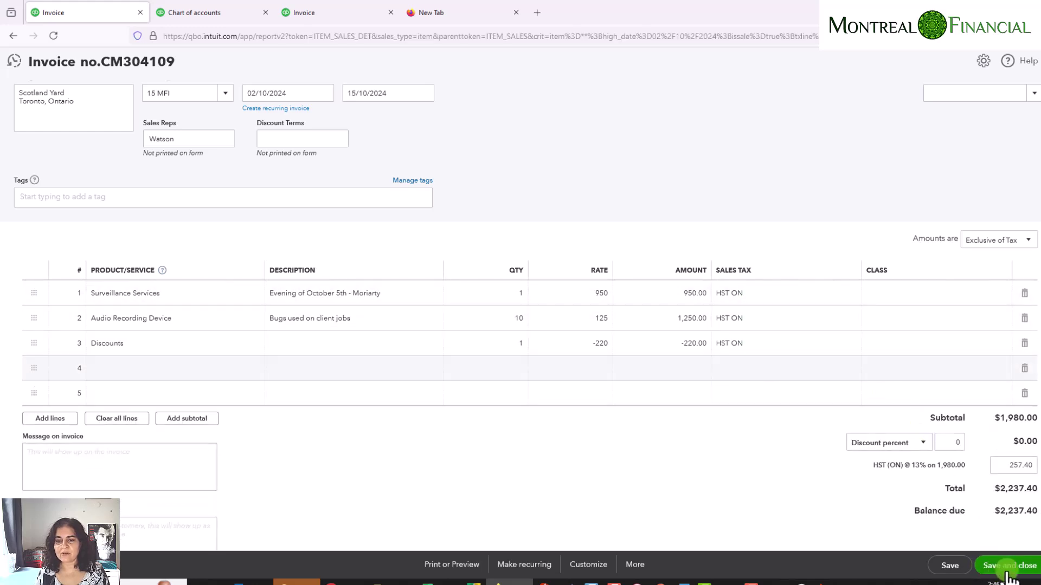
- Return to the sales summary and drill into the total to list all October 1–2 sales
click(988, 570)
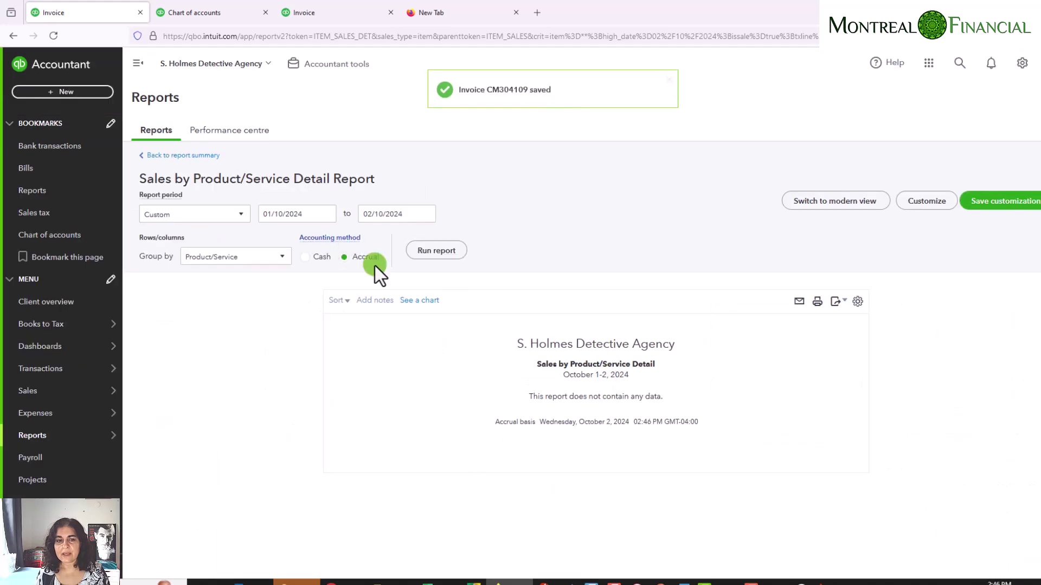
click(192, 162)
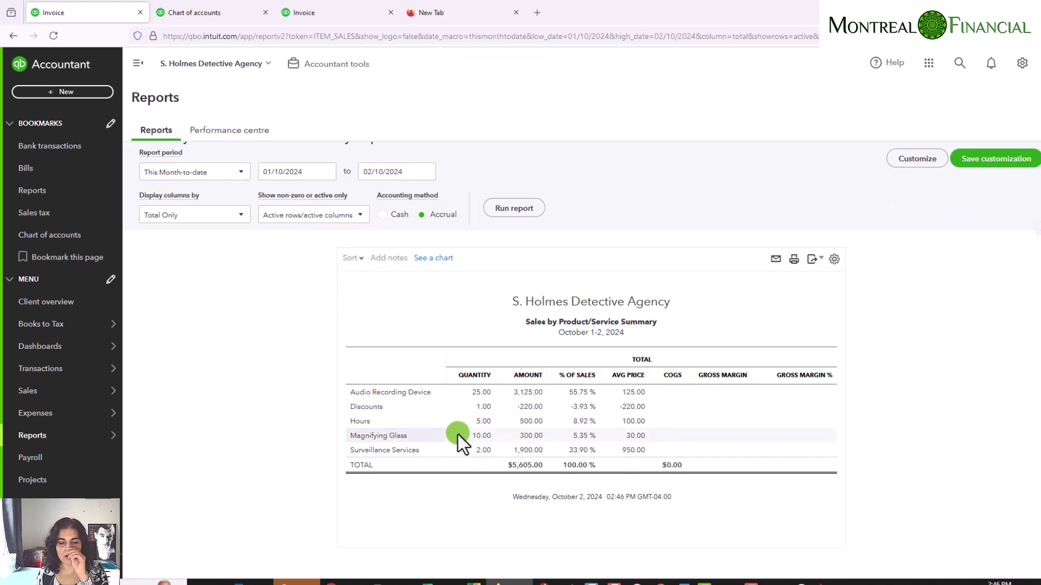
click(527, 465)
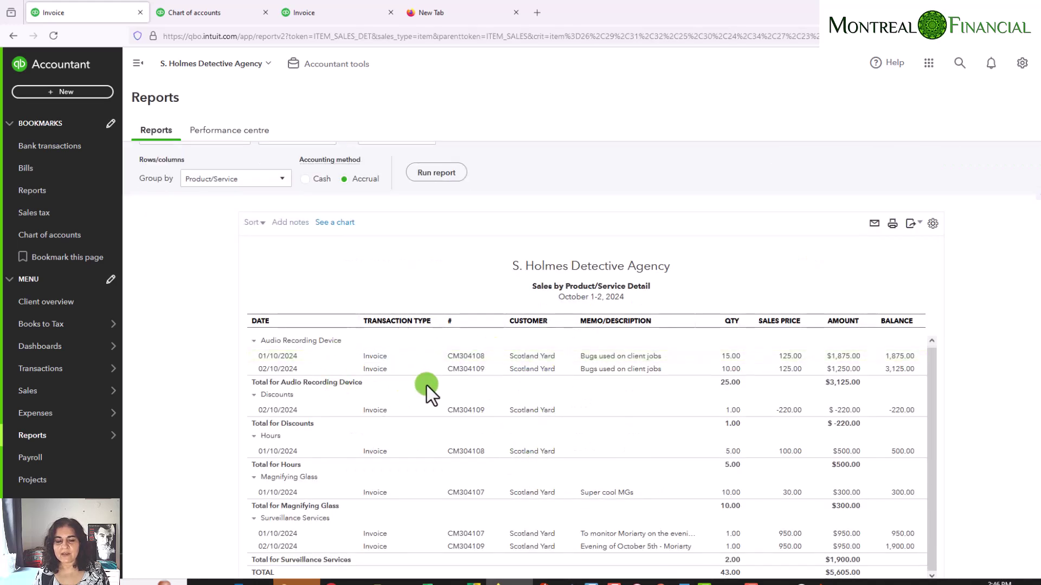
scroll(539, 418, down, 2)
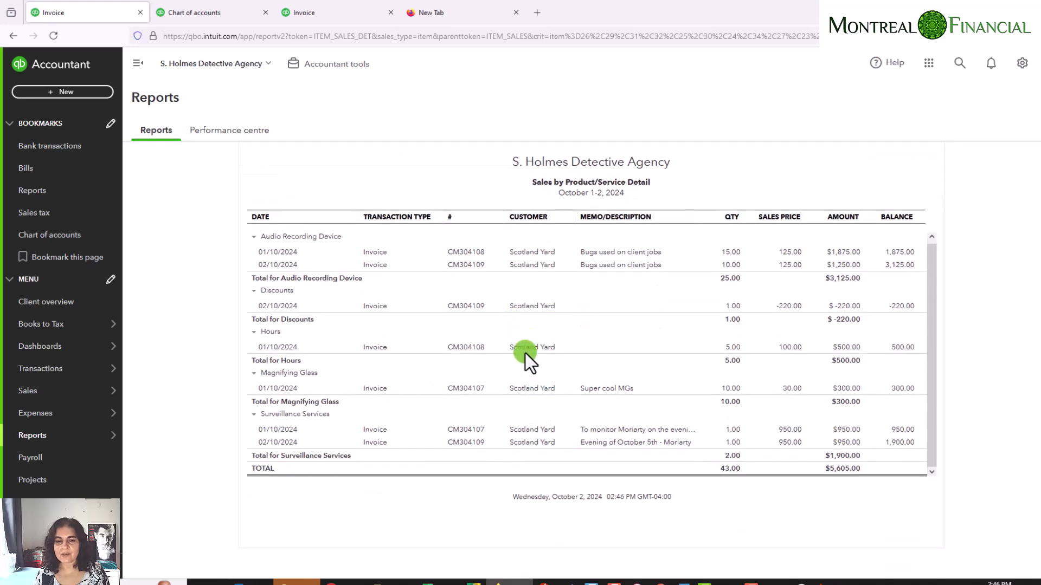
scroll(632, 336, up, 3)
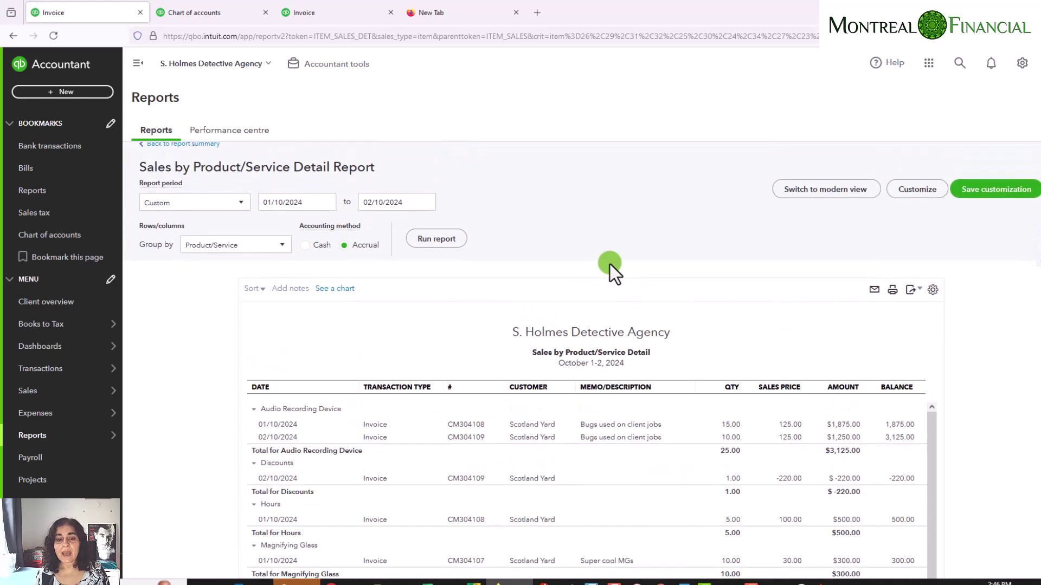
- Review the detail report's export options, then close them
click(911, 291)
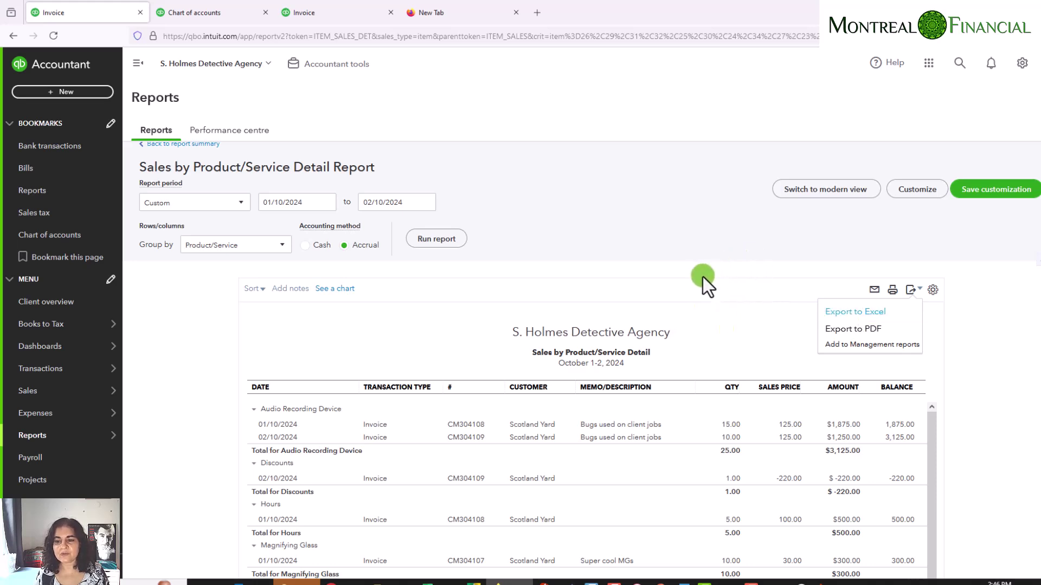
scroll(1016, 417, down, 2)
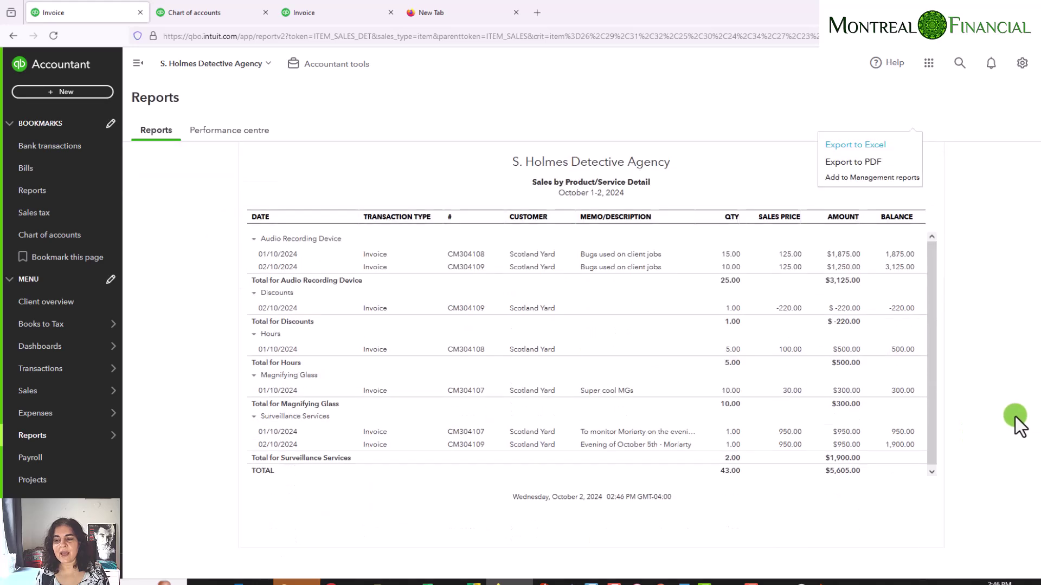
scroll(1013, 325, up, 1)
click(1012, 311)
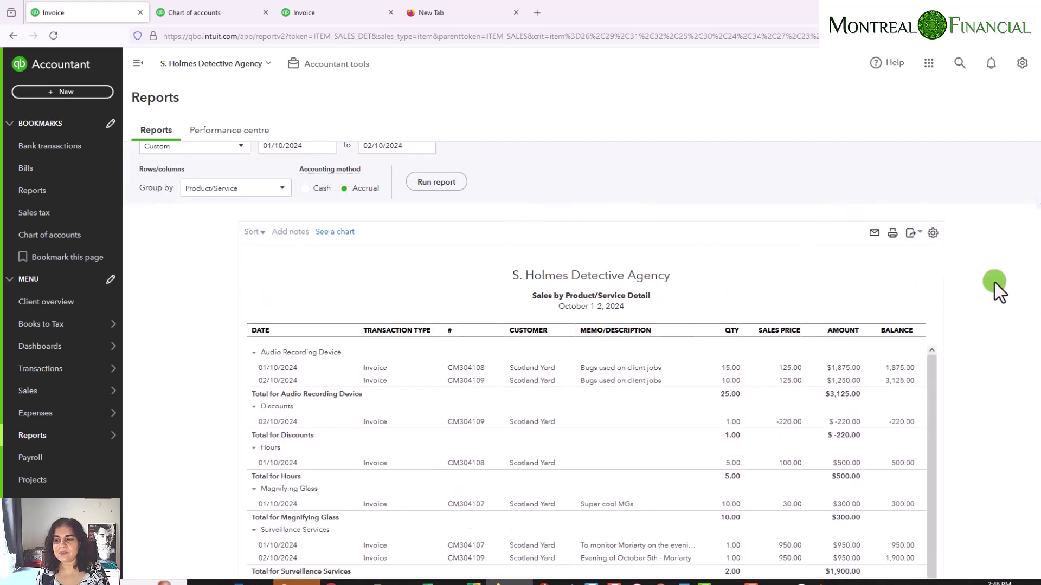
- Add Sales Reps, Tax Code and Tax Amount columns, showing -28.60 HST on the Discounts line
click(933, 237)
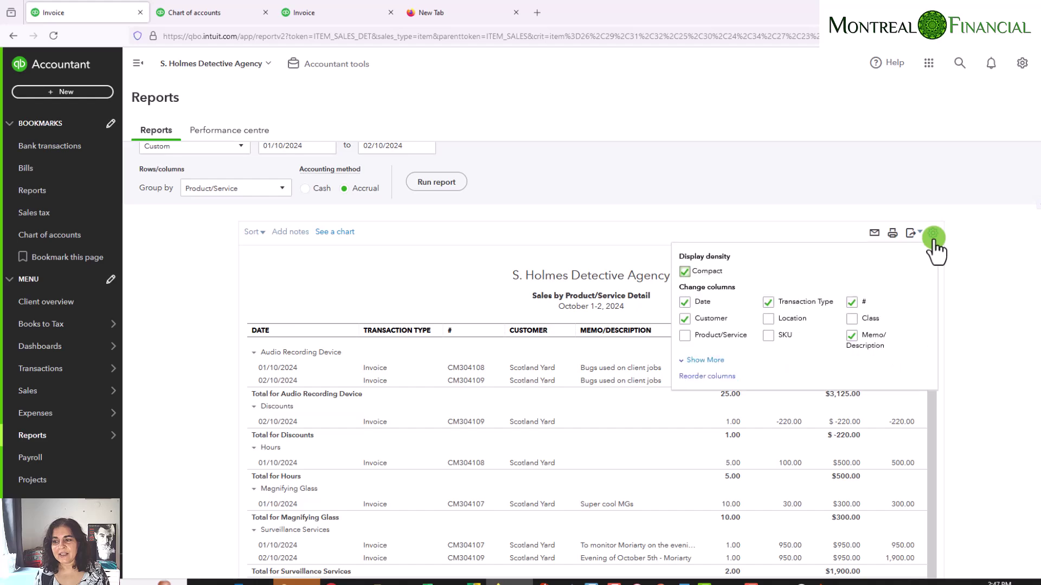
click(699, 361)
scroll(957, 379, down, 3)
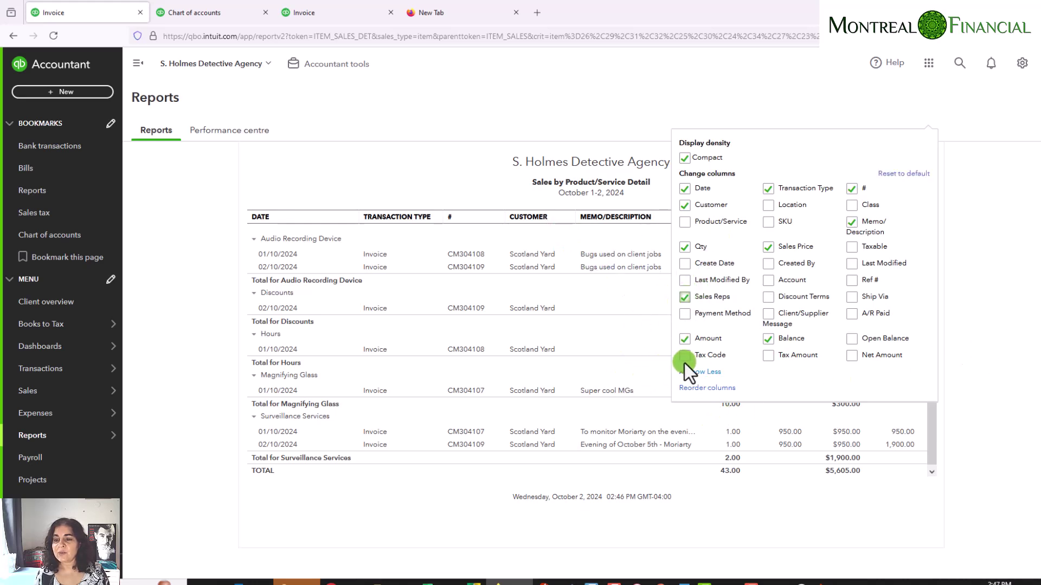
click(767, 357)
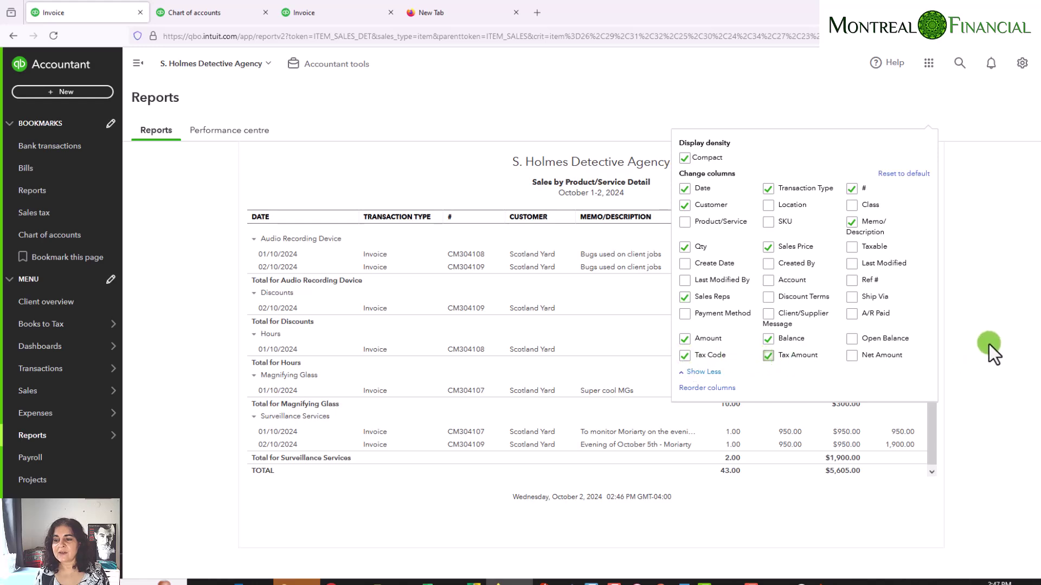
click(1007, 310)
scroll(999, 365, down, 2)
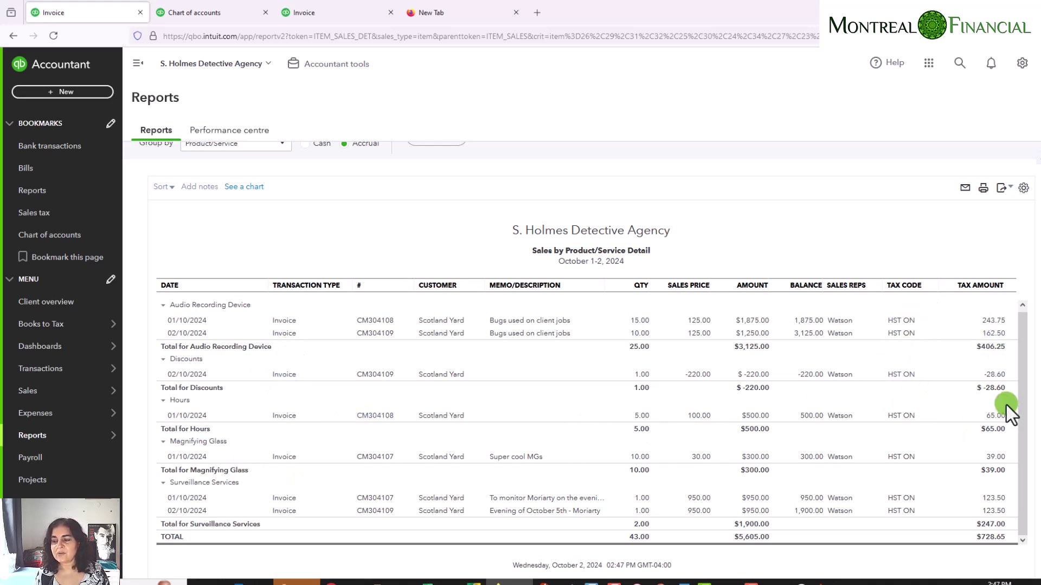
scroll(734, 226, up, 2)
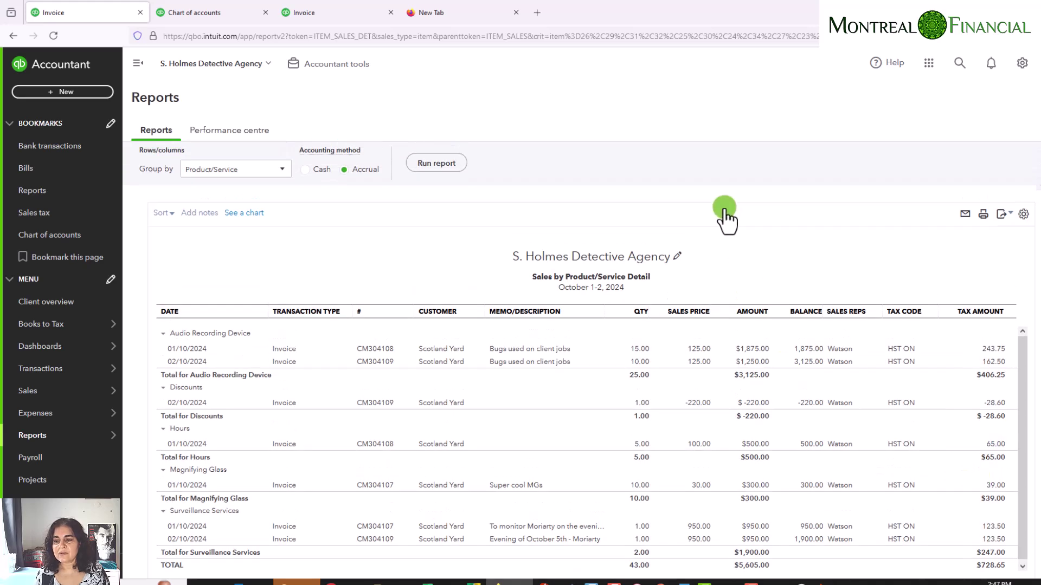
scroll(757, 227, up, 2)
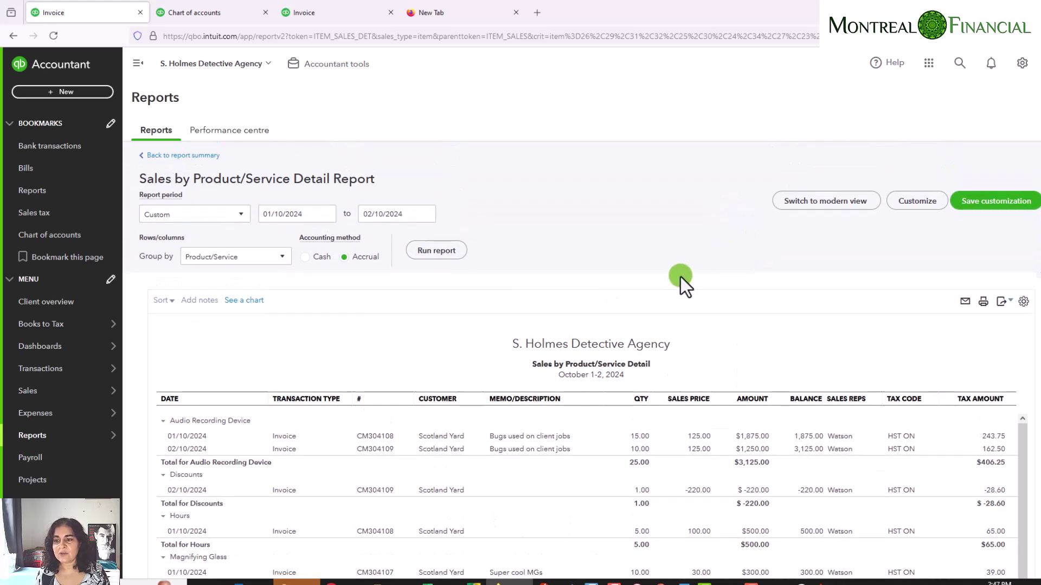
scroll(829, 279, down, 6)
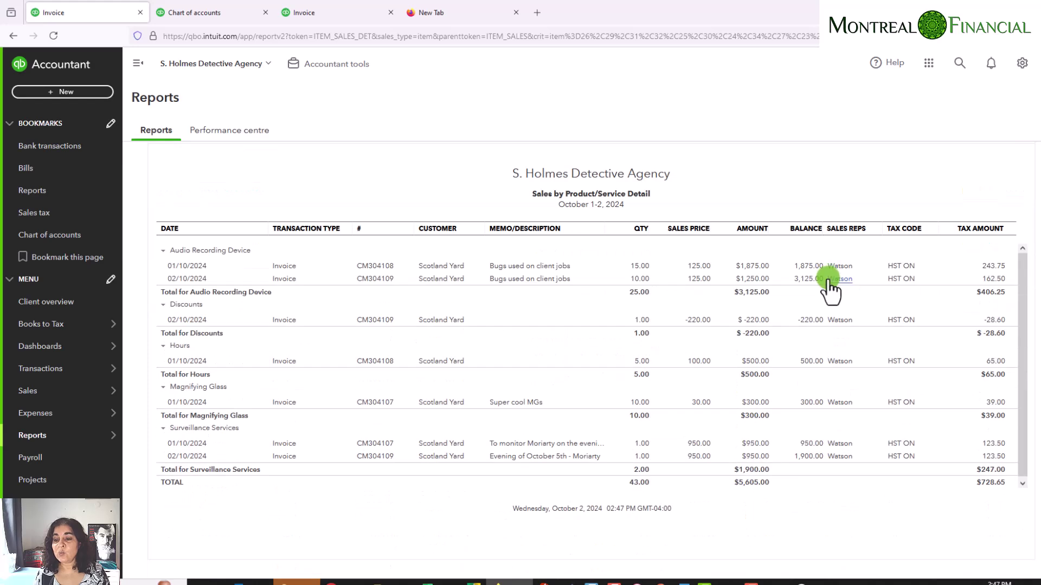
scroll(469, 285, up, 6)
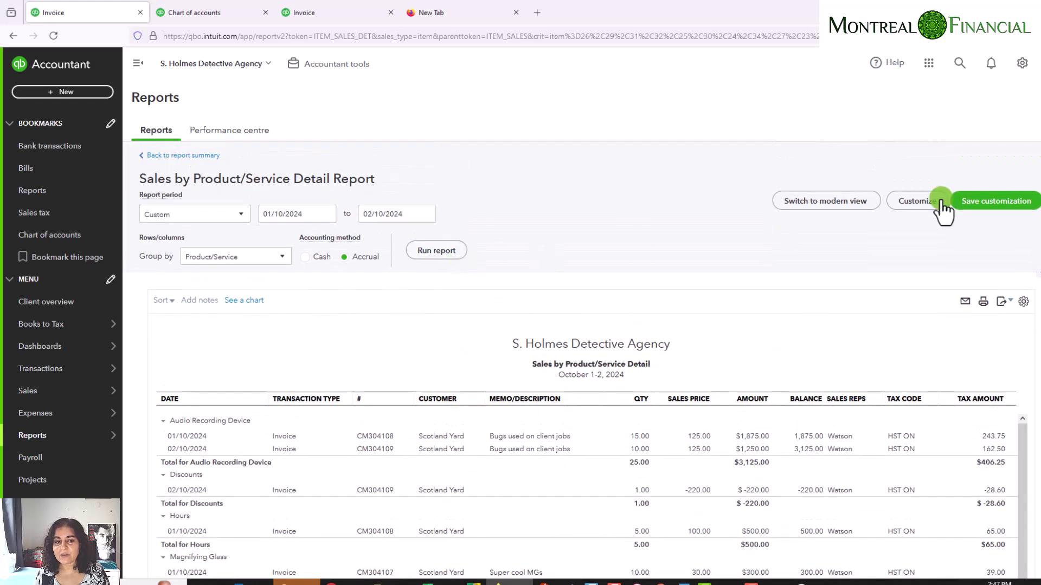
- Save the customized report as a custom report and return to the report list
click(990, 203)
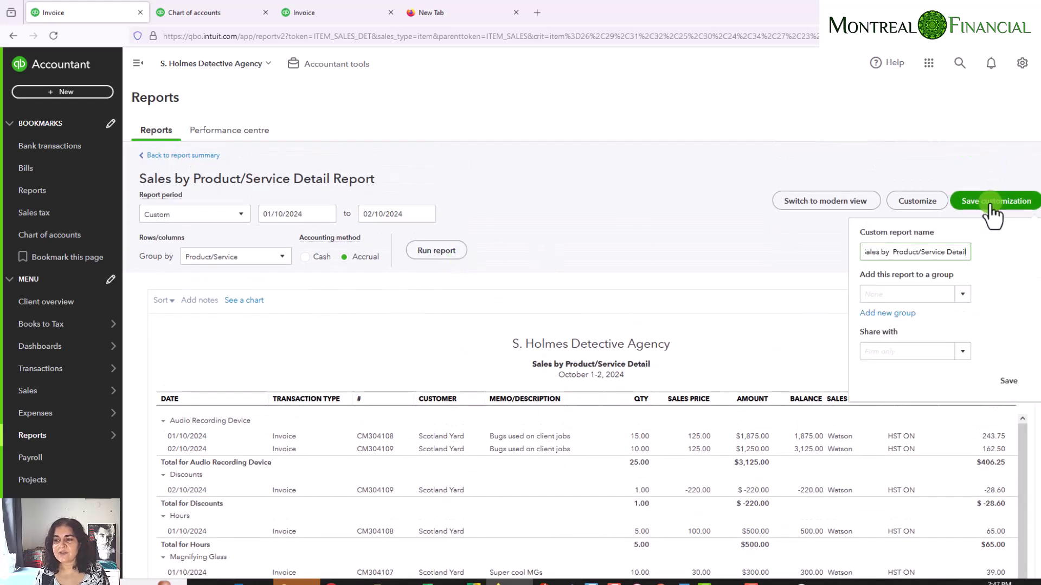
click(1008, 381)
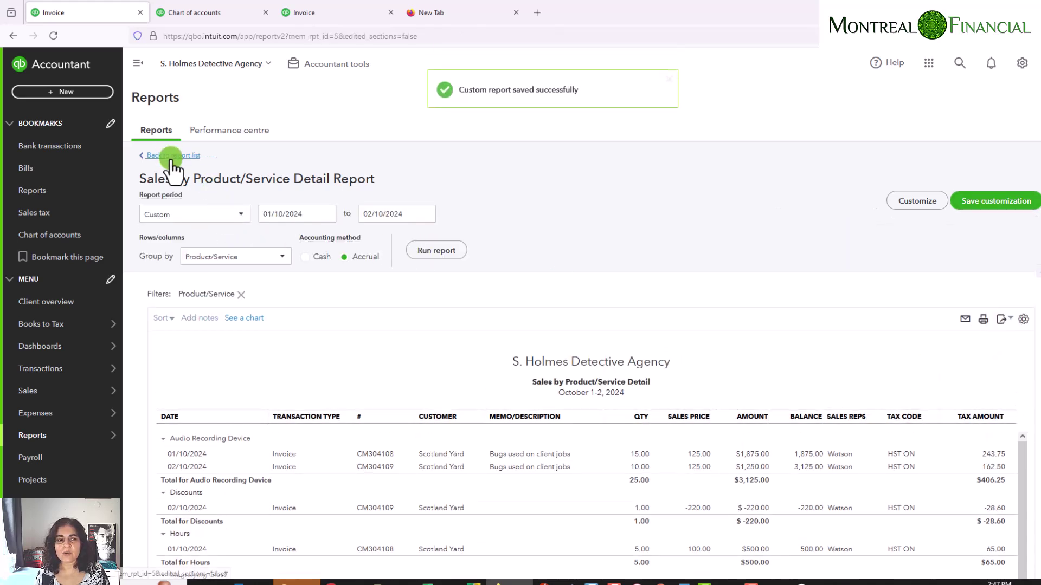
click(169, 157)
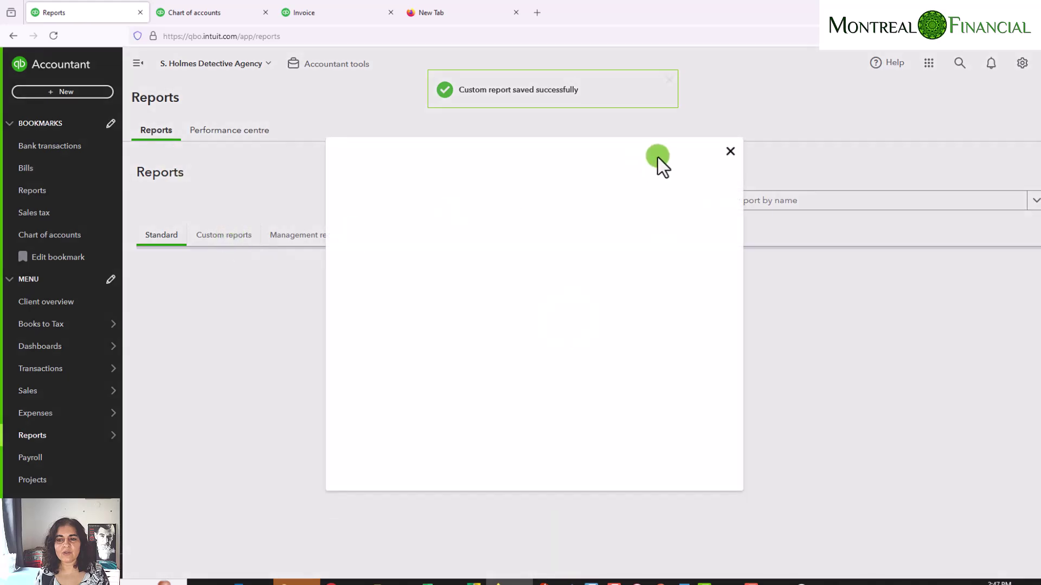
click(730, 153)
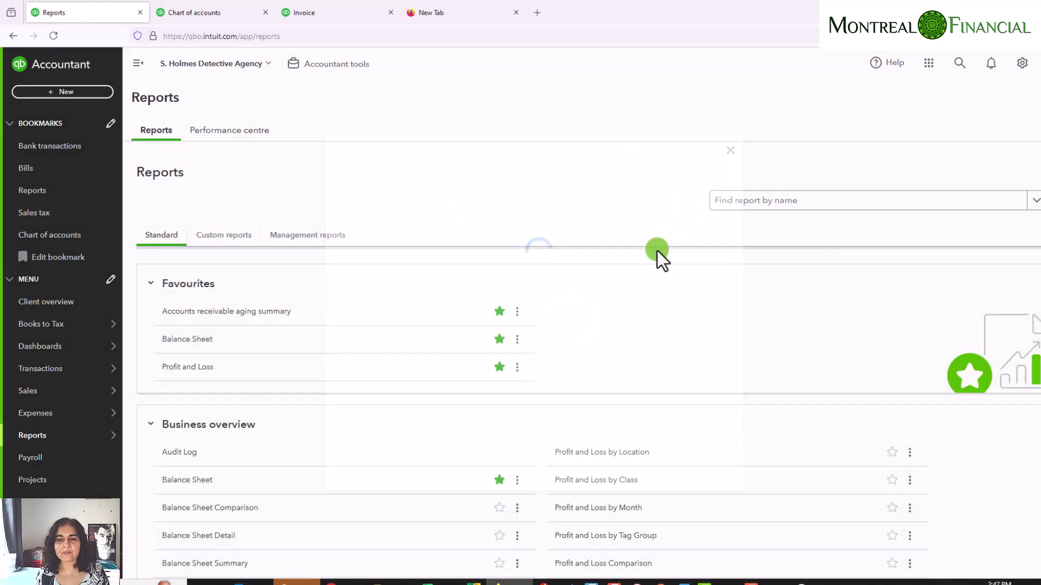
- Reopen Sales by Product/Service Detail from Custom reports and review its tax columns
click(220, 236)
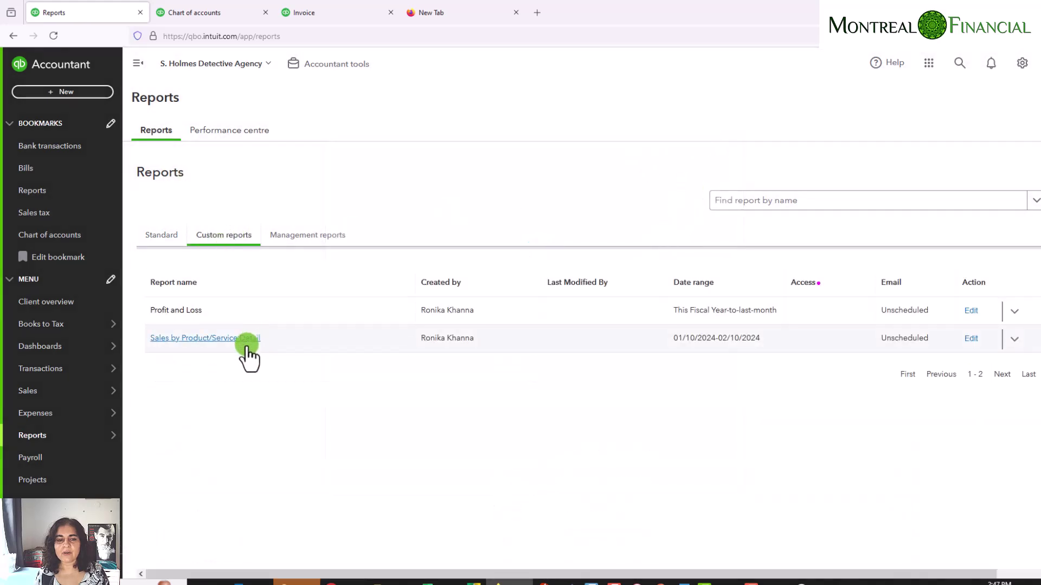
click(223, 339)
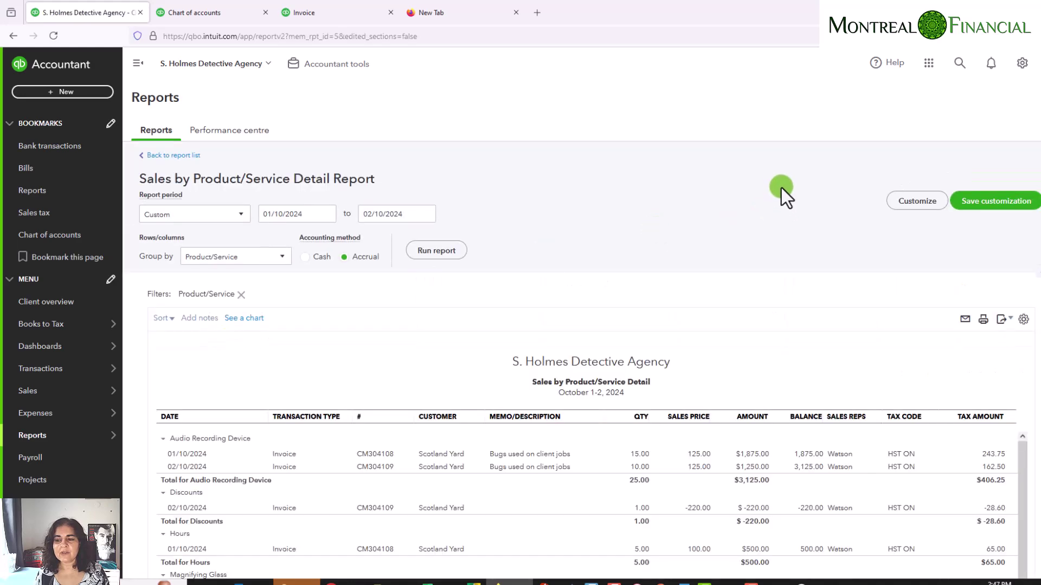
scroll(780, 184, down, 2)
scroll(780, 186, up, 3)
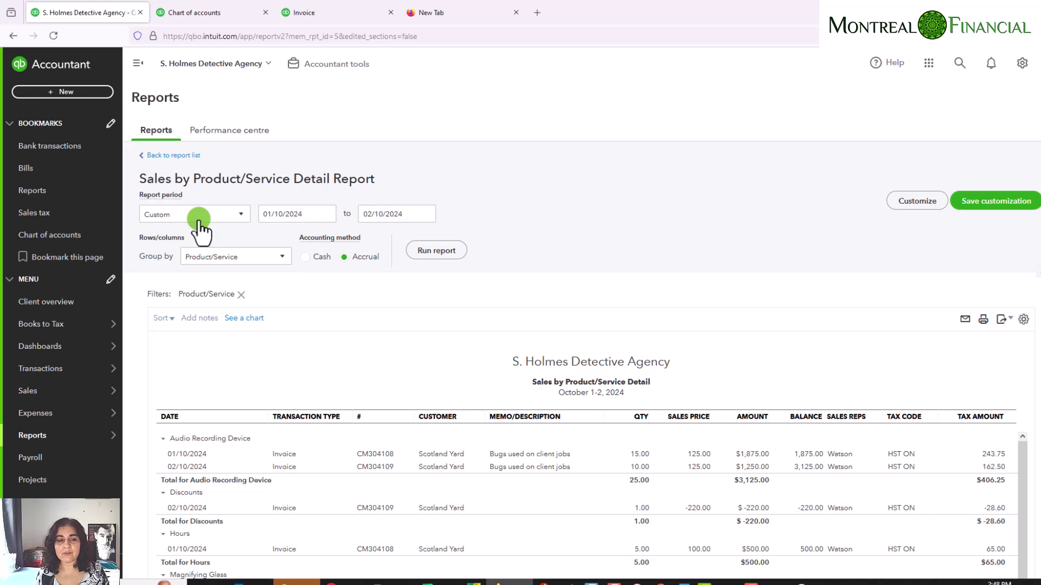
scroll(657, 232, down, 3)
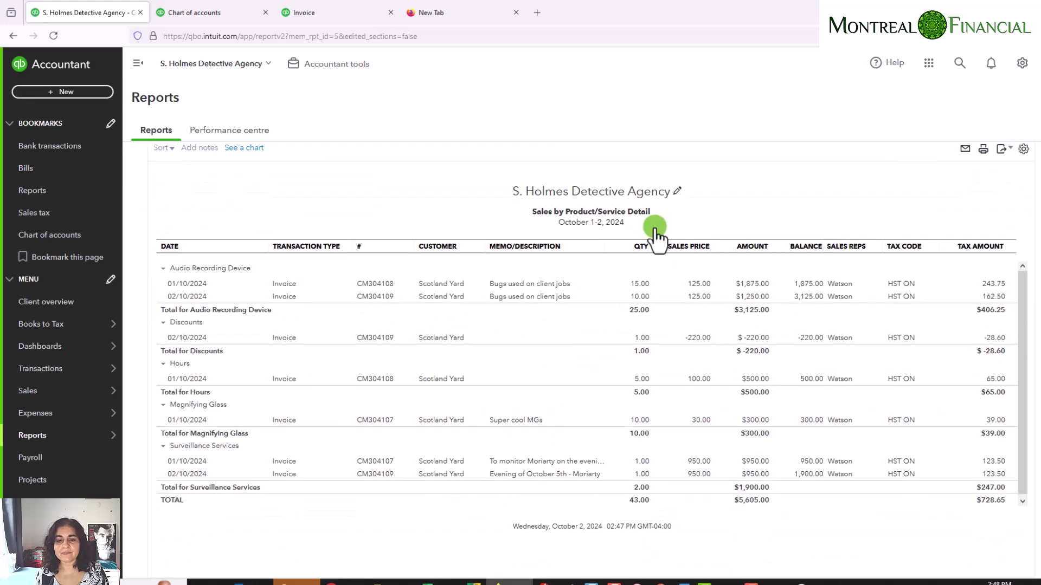
scroll(655, 227, up, 3)
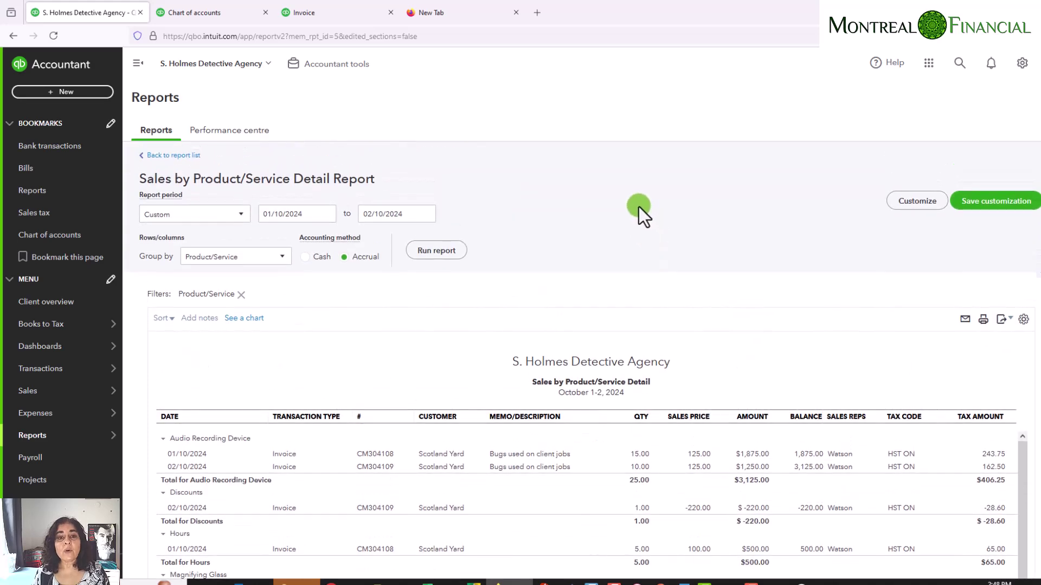